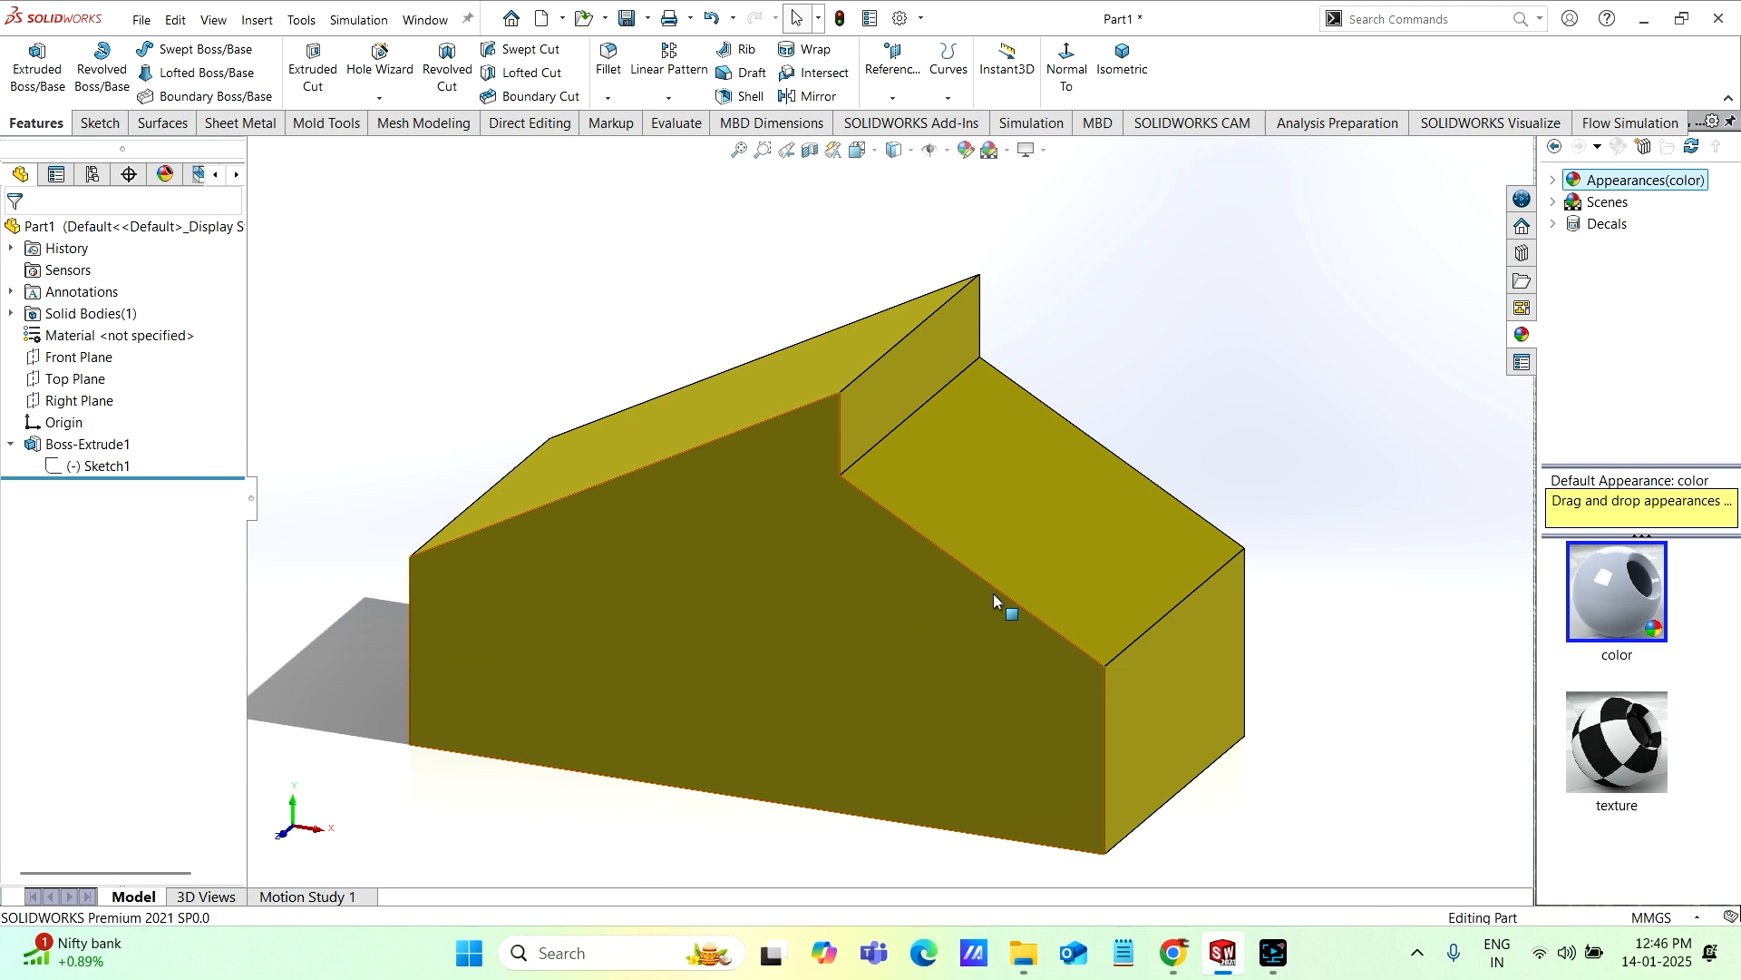
middle_drag(777, 628, 835, 563)
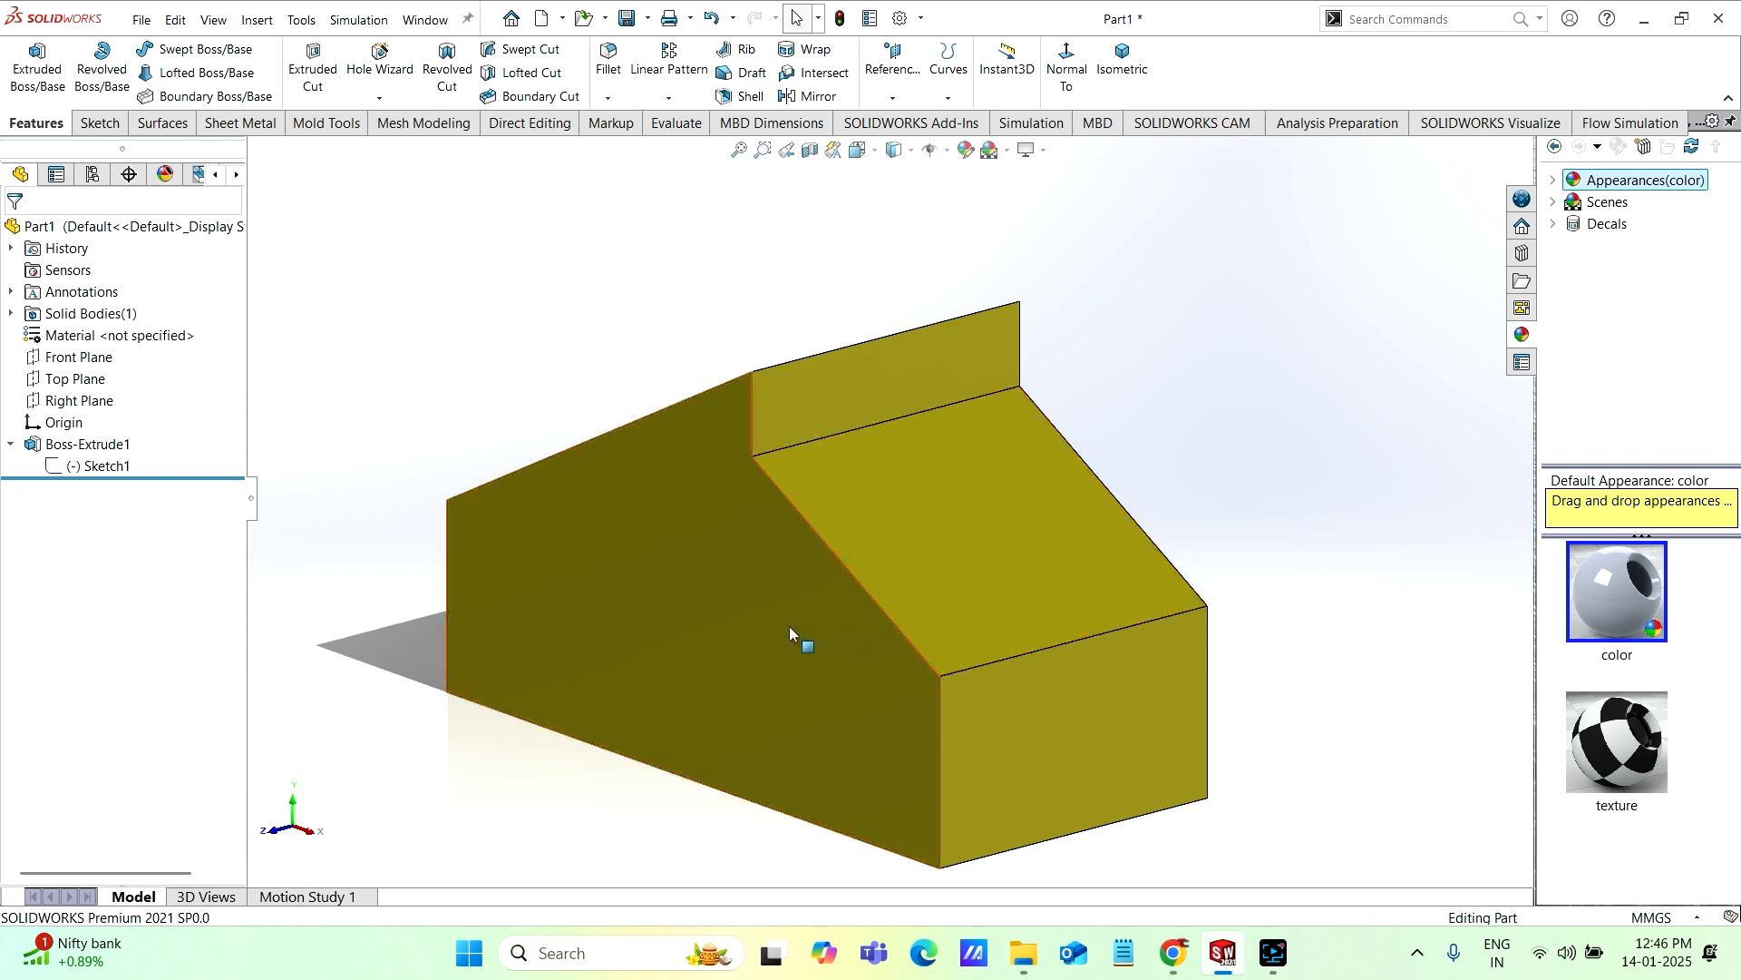
middle_drag(789, 625, 820, 618)
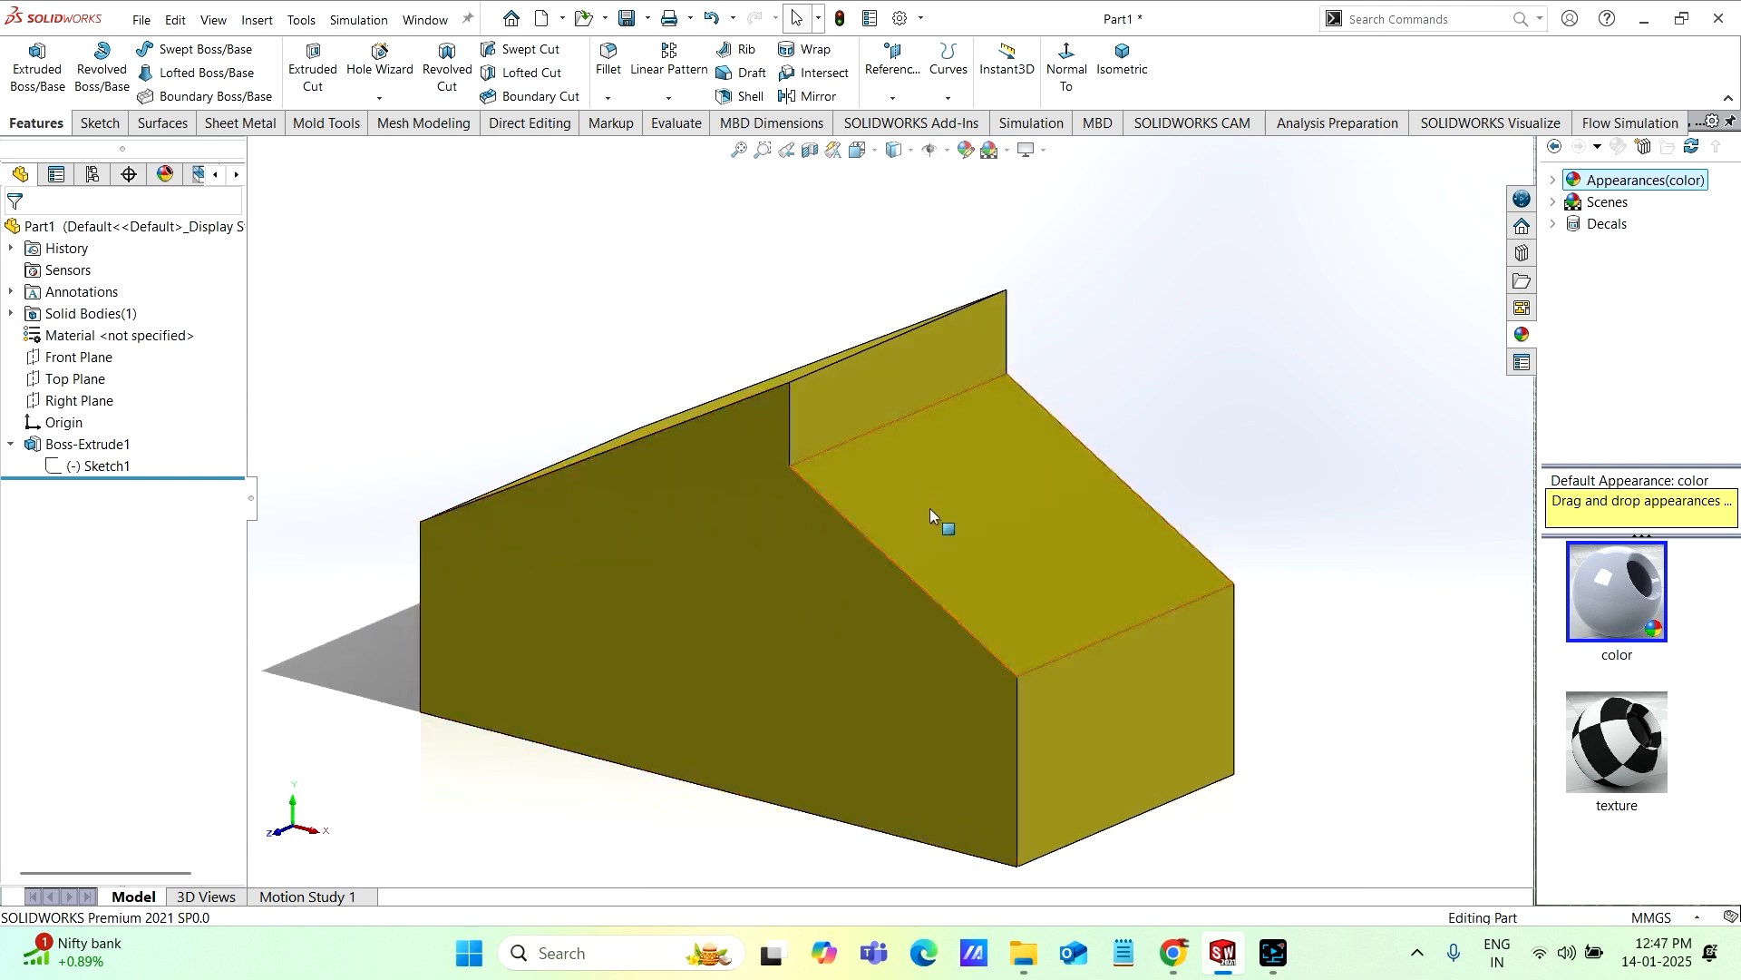
middle_drag(923, 502, 878, 579)
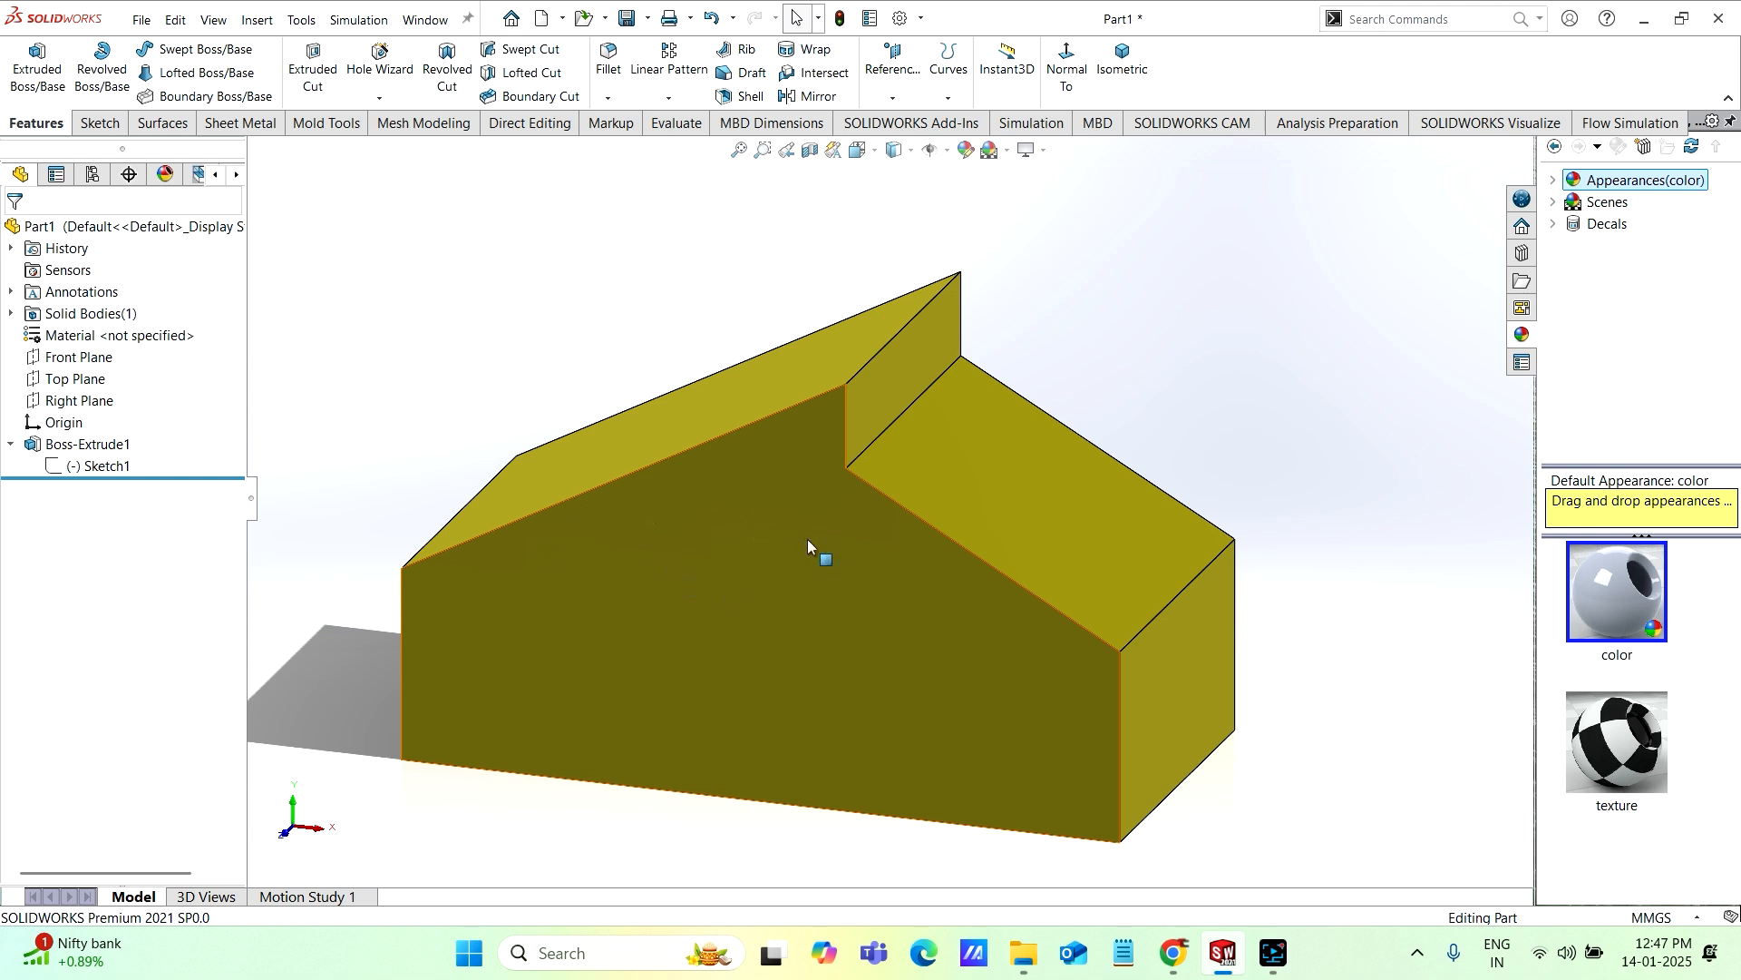
middle_drag(851, 600, 855, 542)
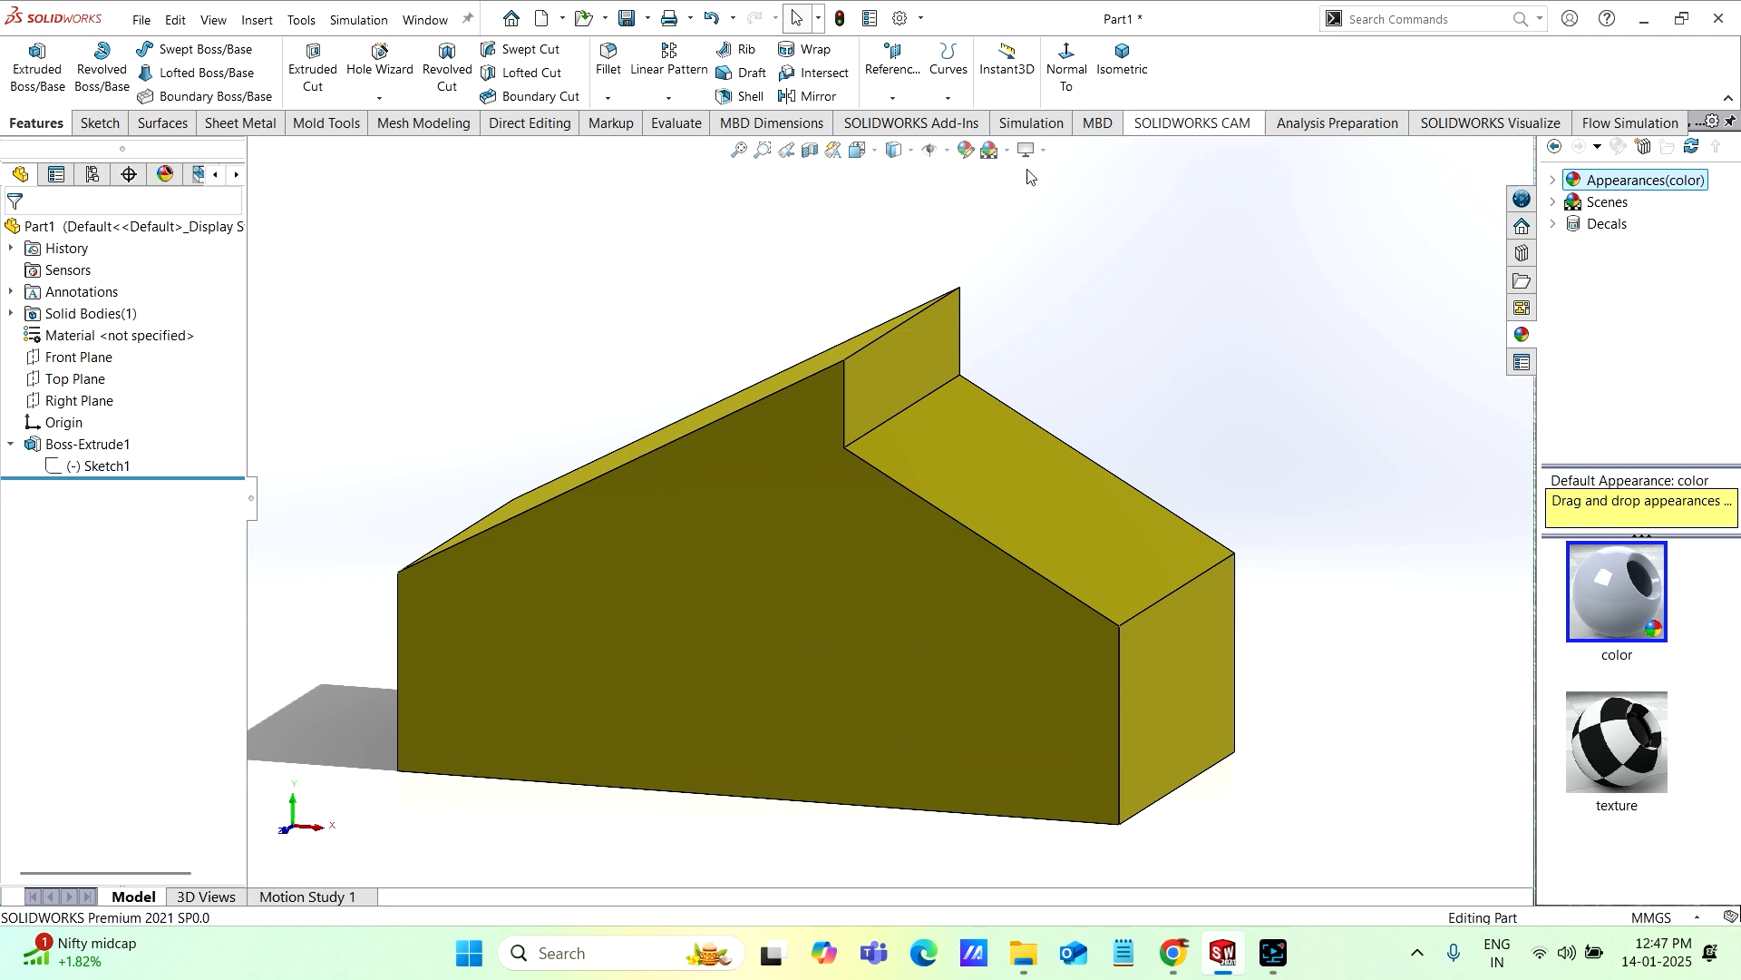
right_click(1237, 93)
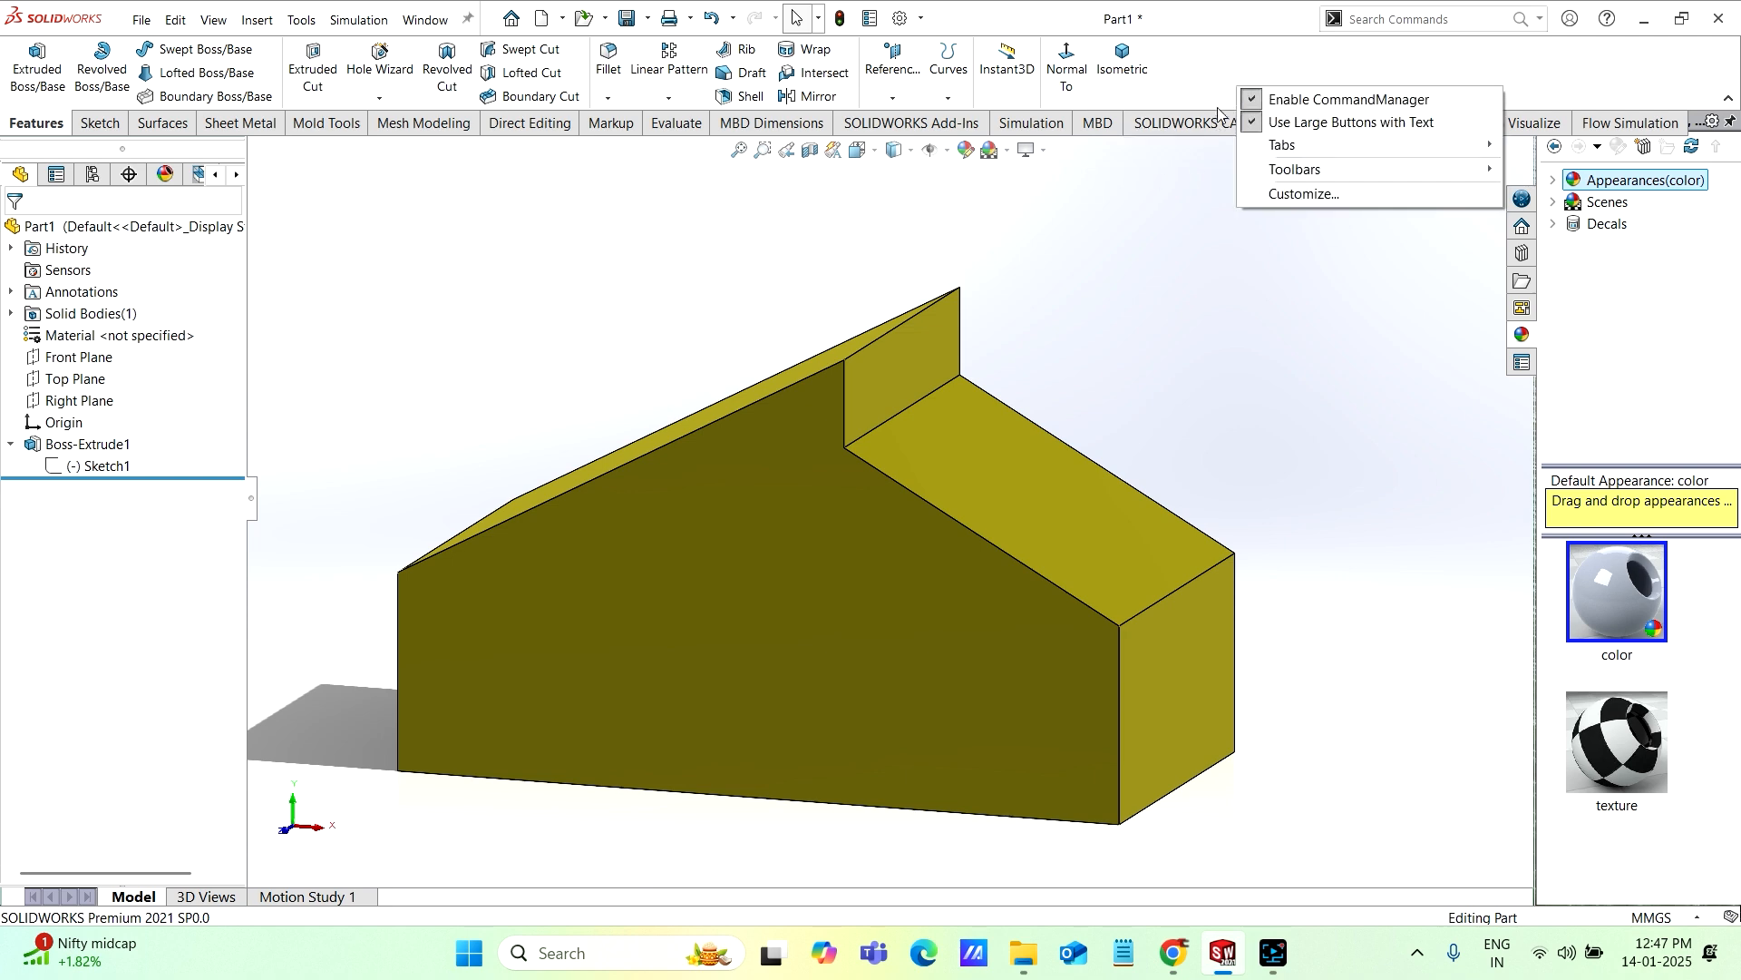
mouse_move(1297, 168)
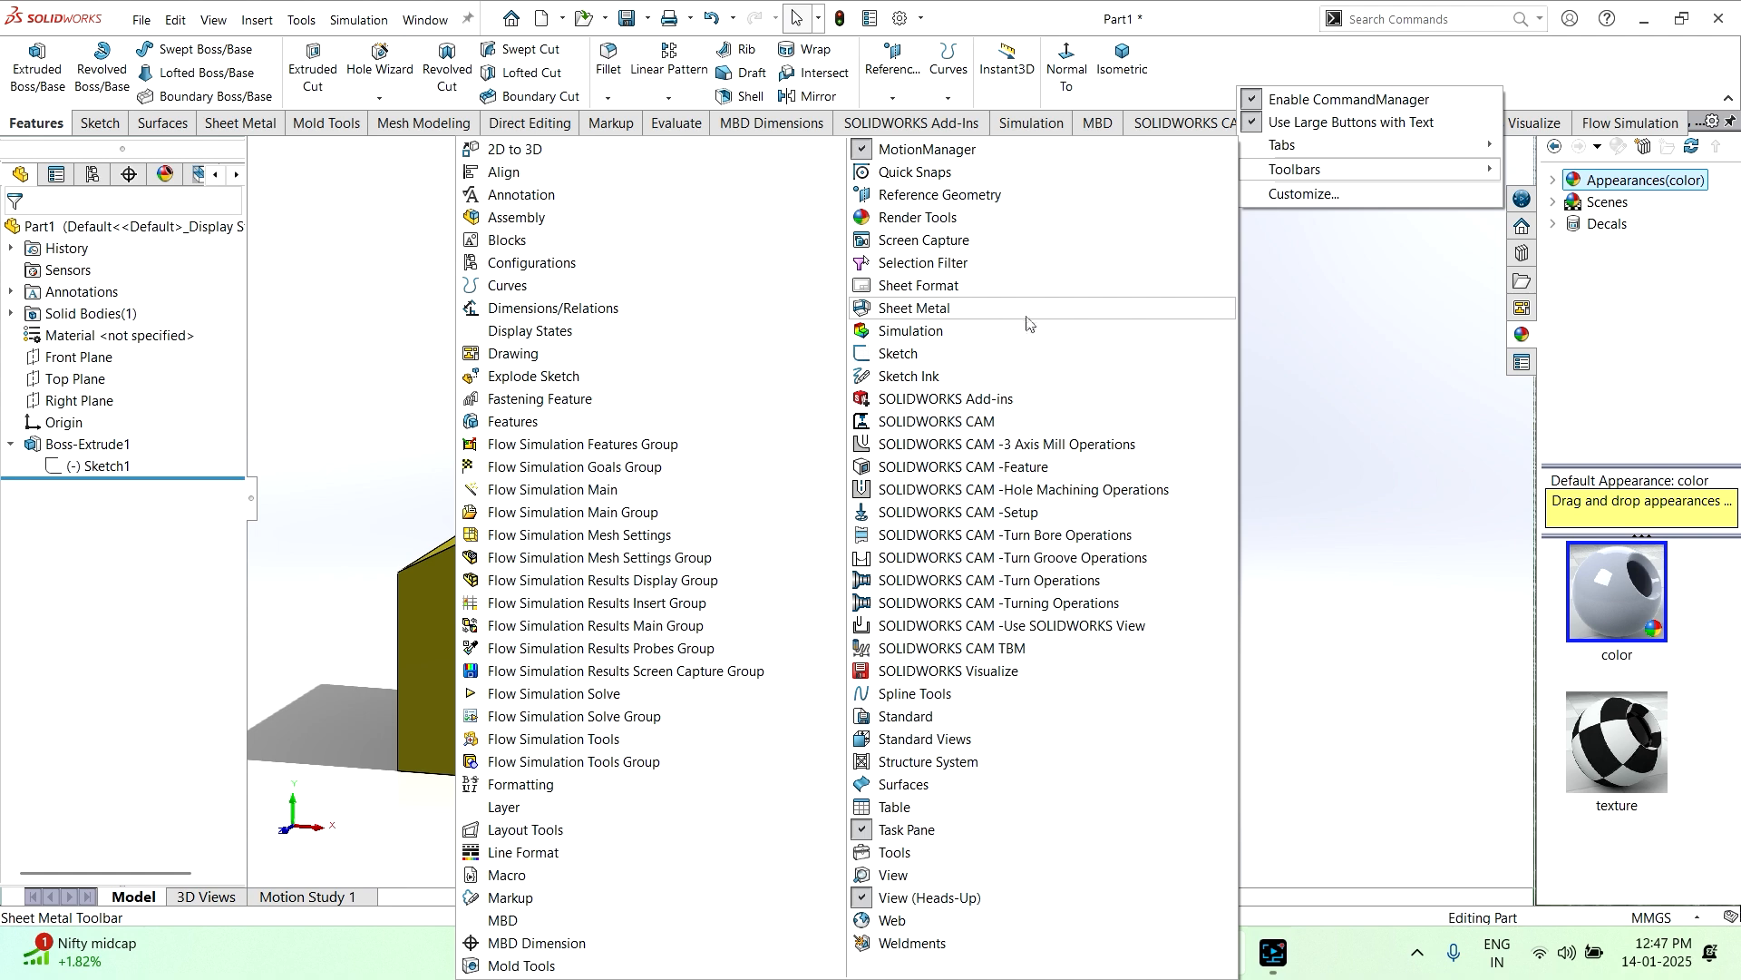
click(1301, 331)
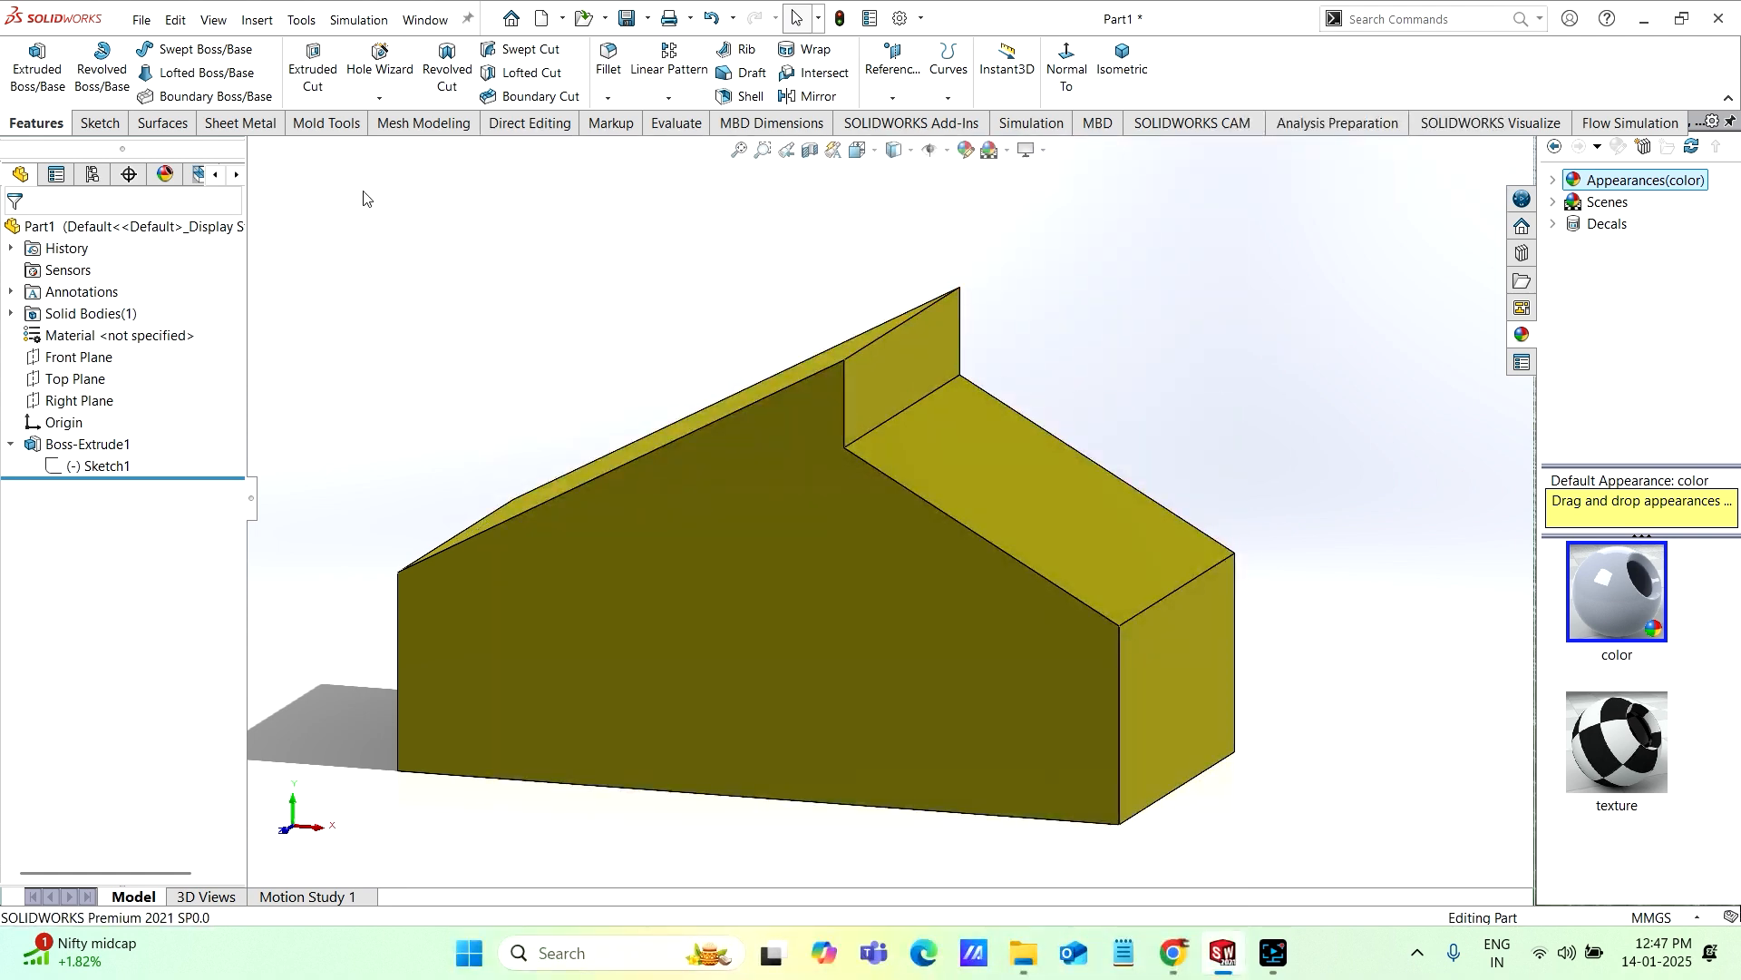
Step: Start converting the extruded solid body to sheet metal
click(240, 124)
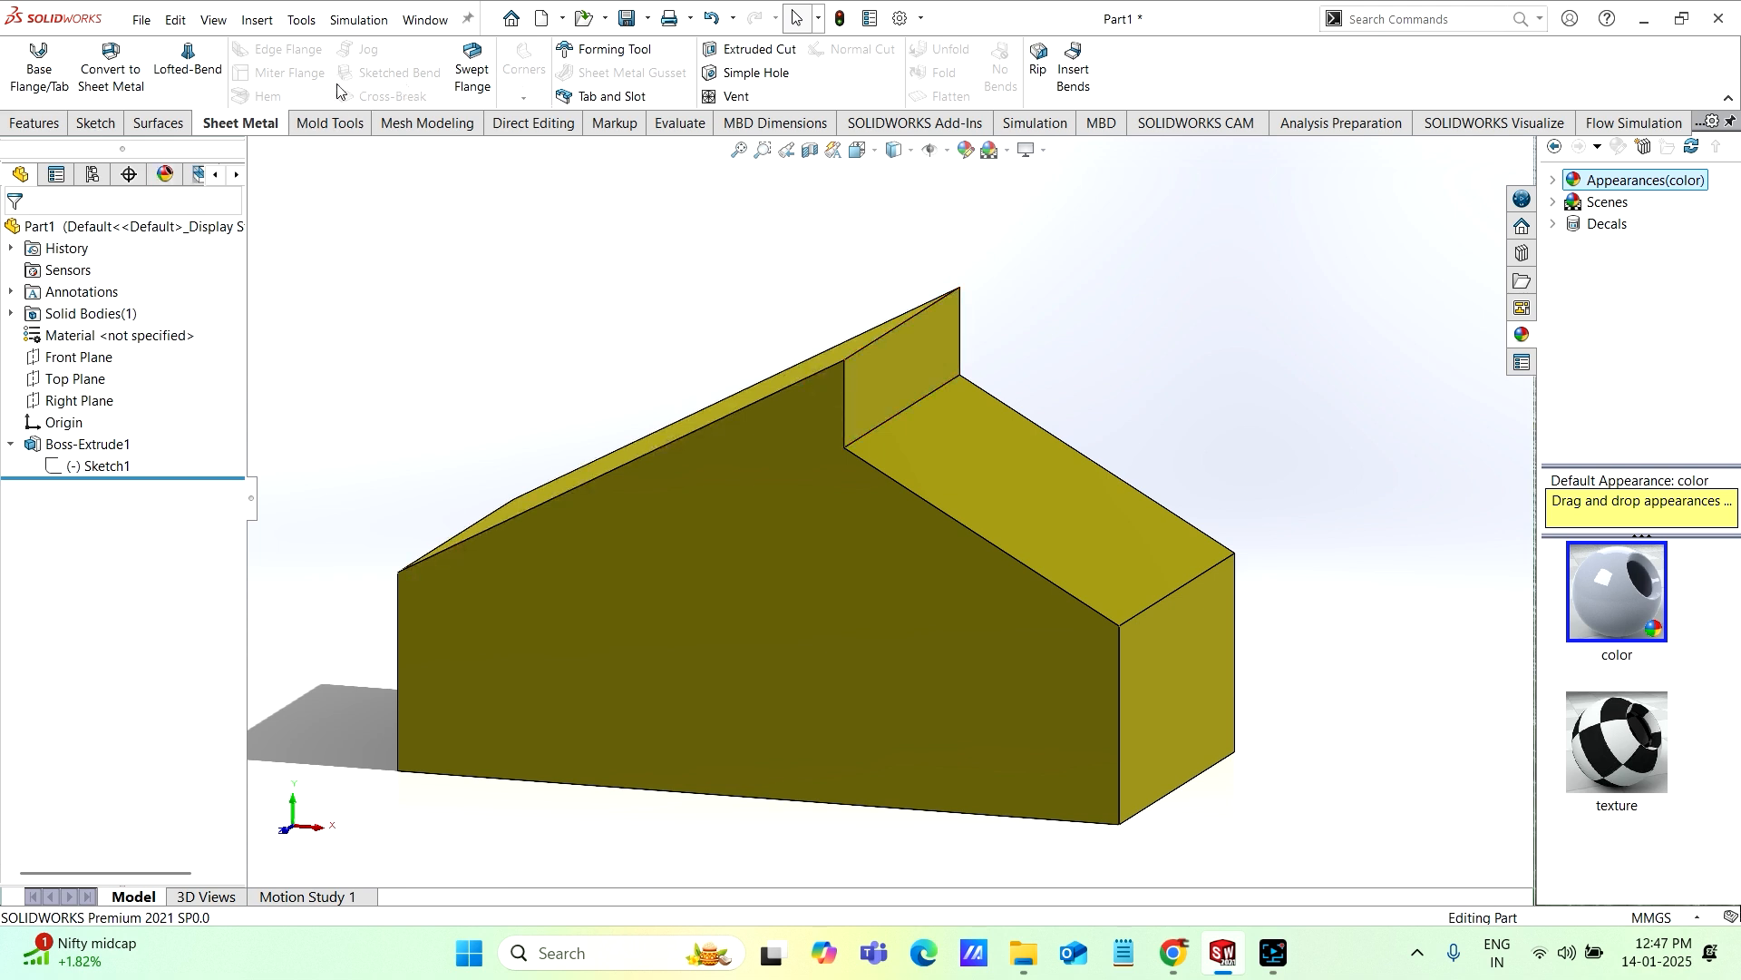
click(112, 76)
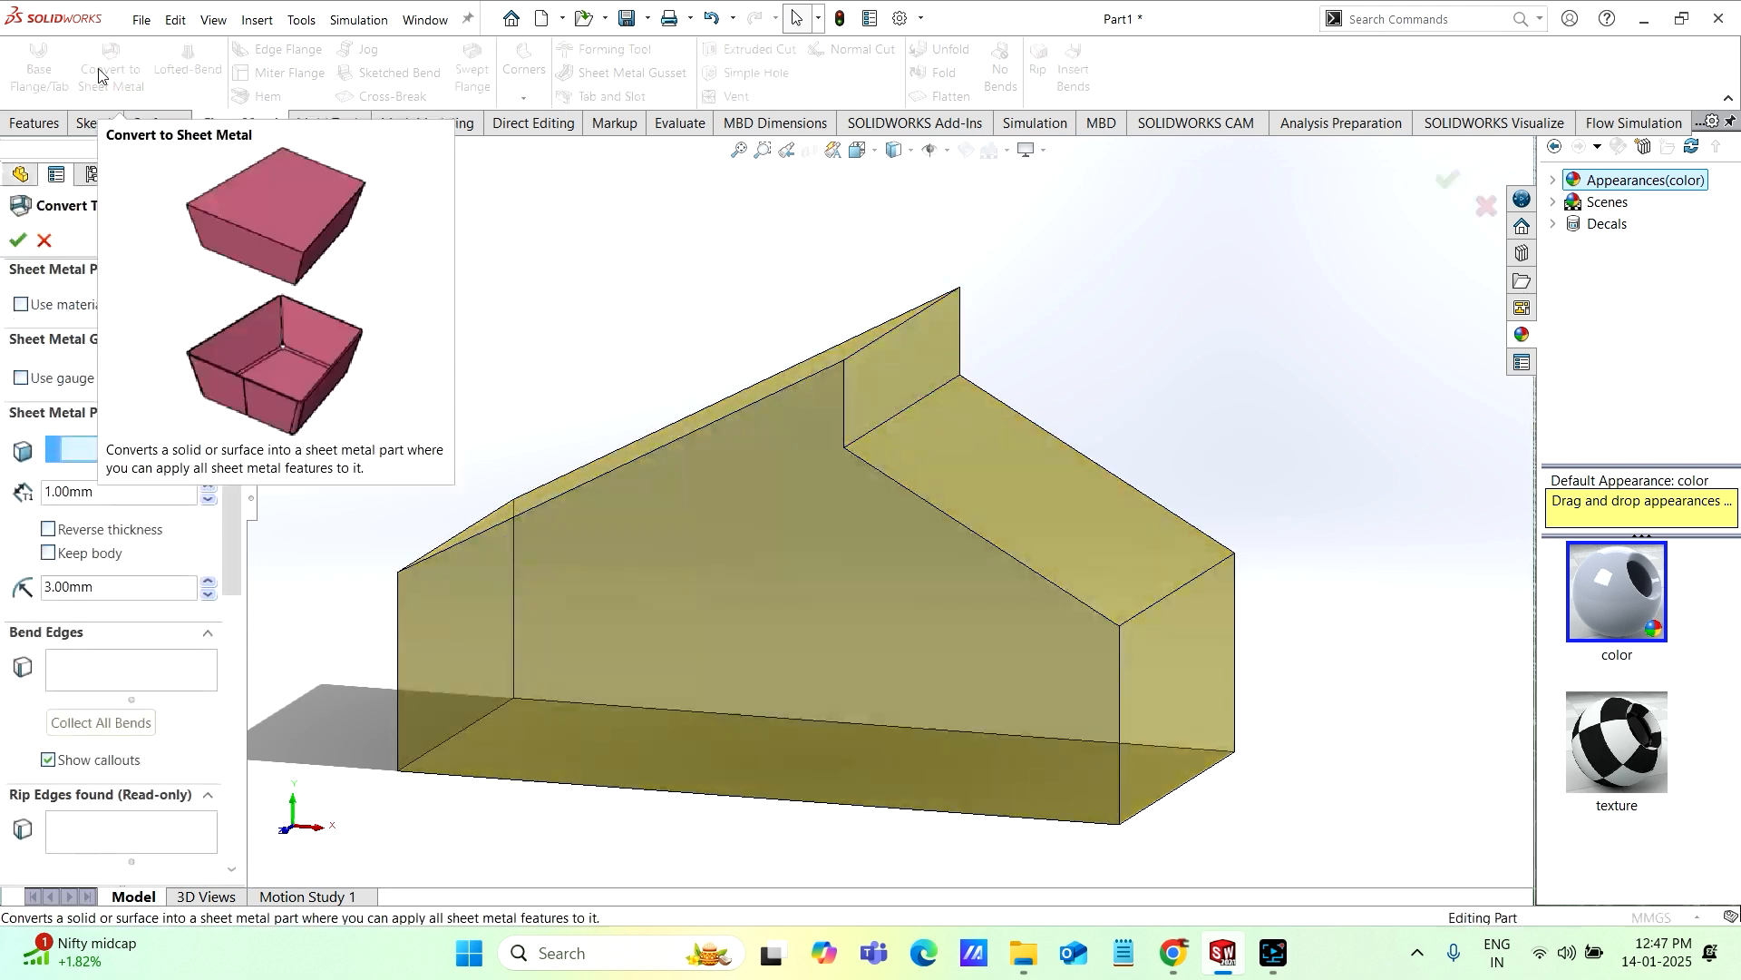
middle_drag(733, 633, 829, 514)
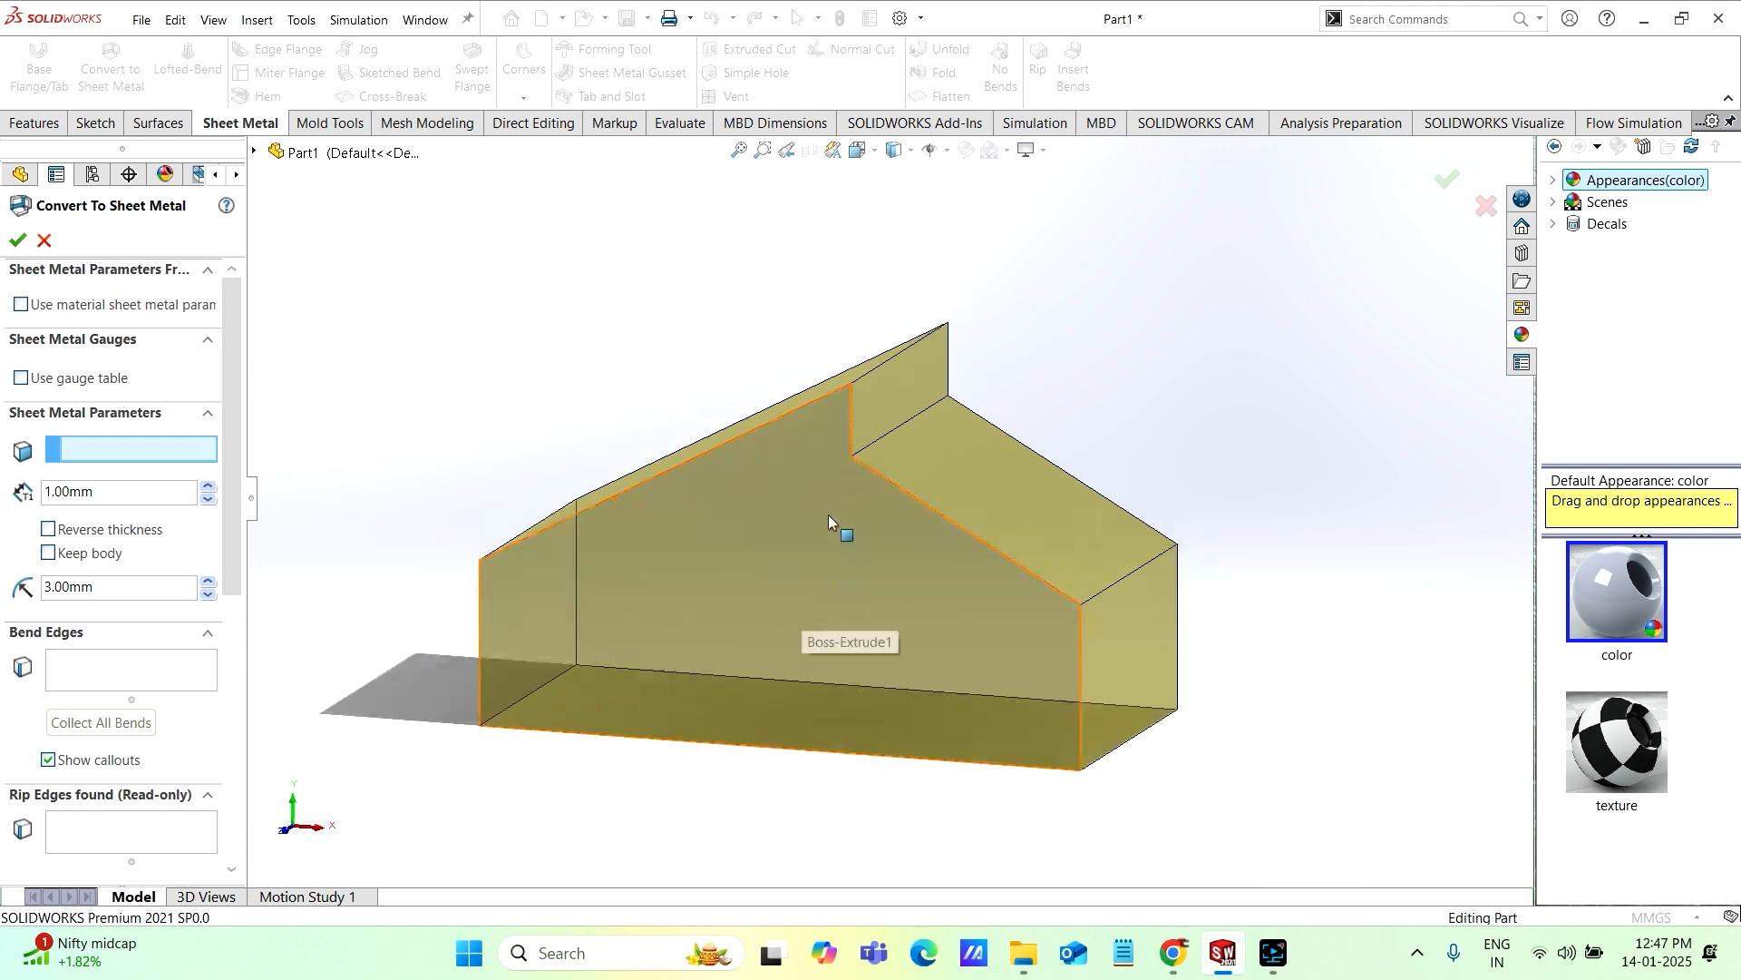
mouse_move(802, 605)
middle_down()
mouse_move(819, 587)
mouse_move(786, 613)
middle_up()
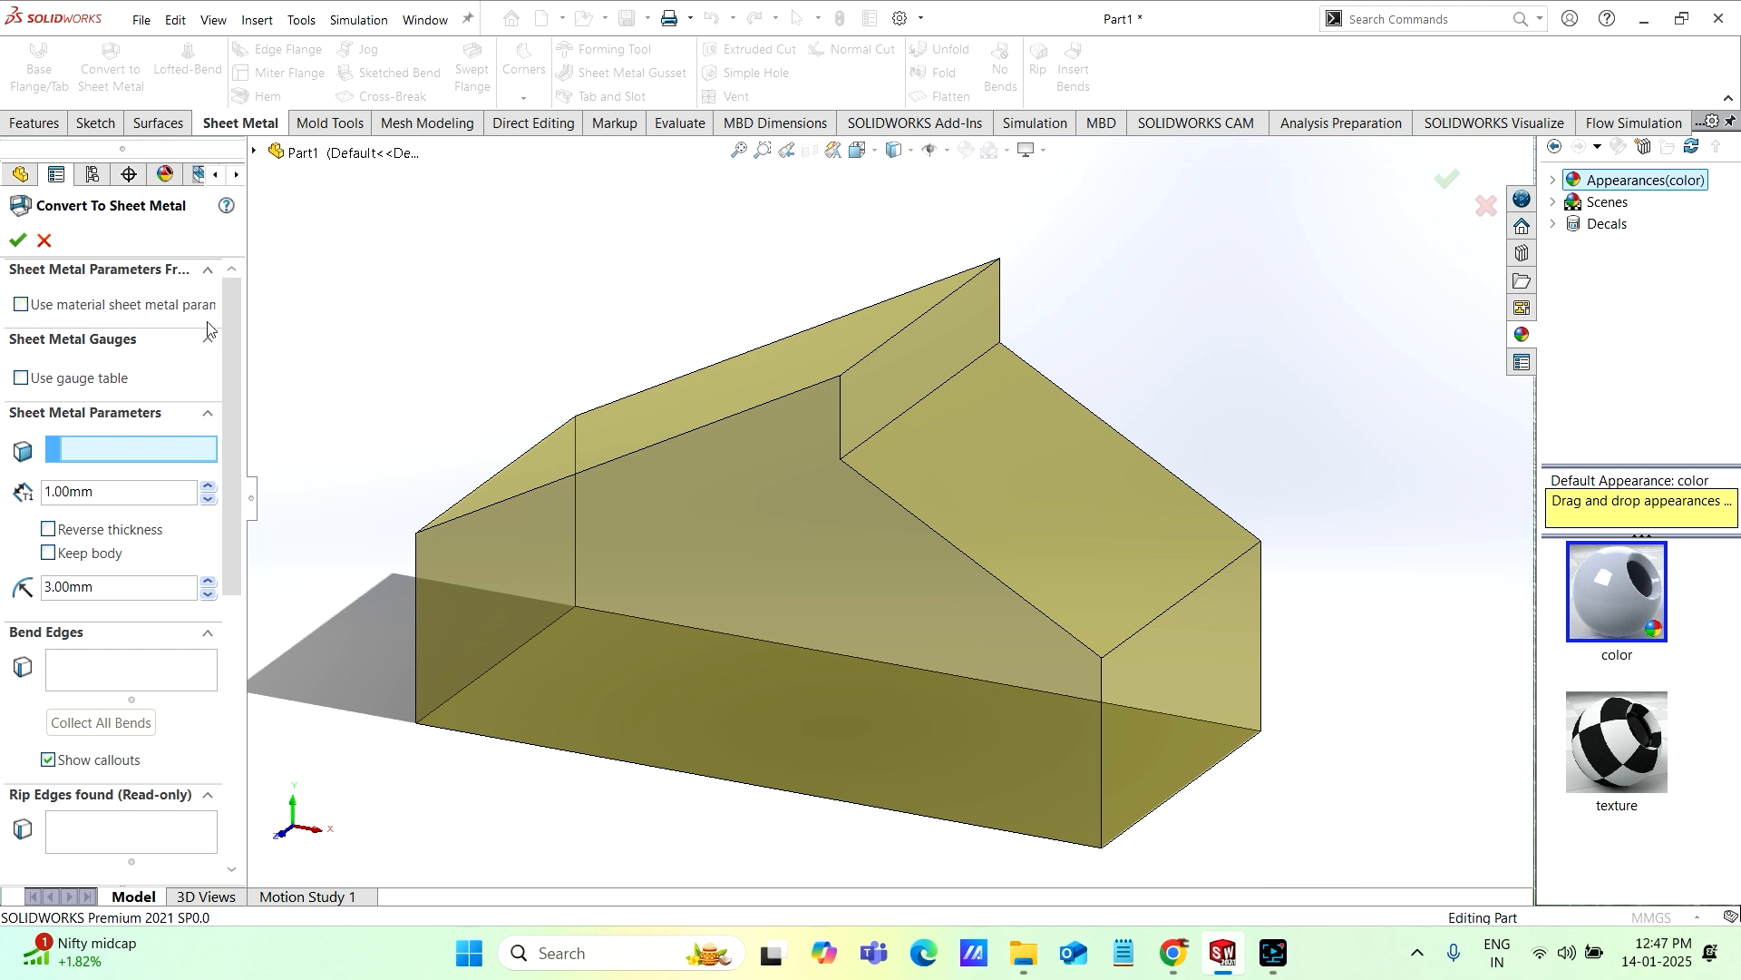
drag(235, 331, 233, 342)
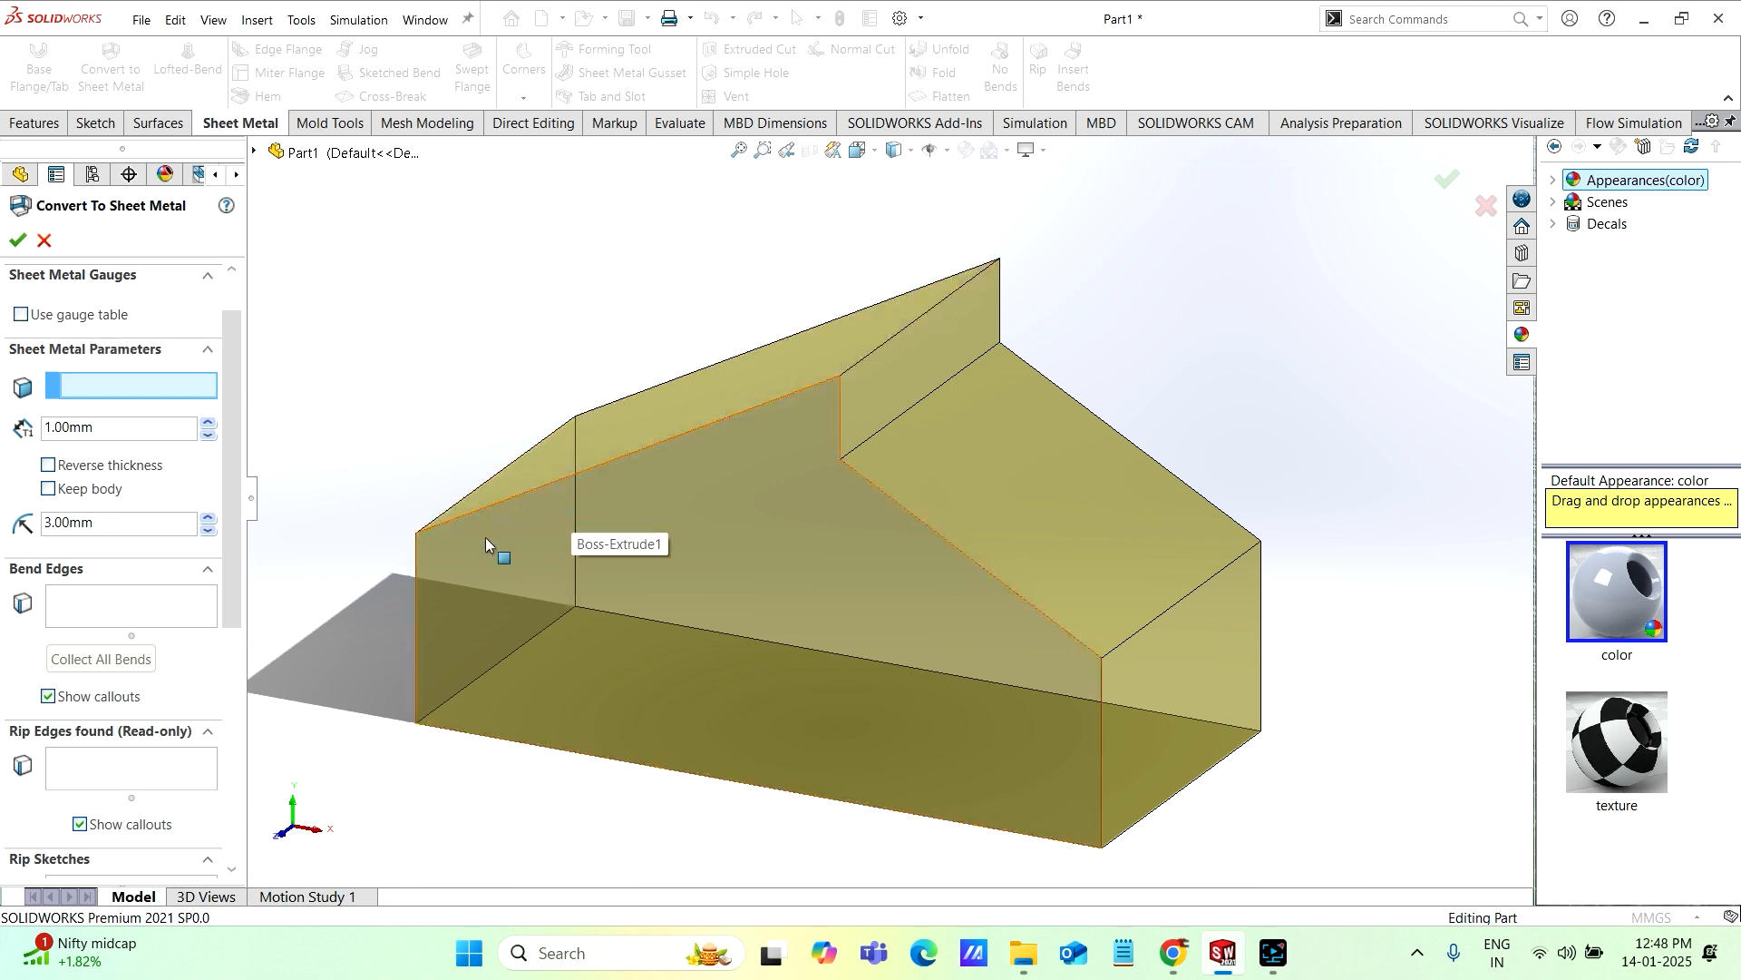
drag(231, 350, 230, 336)
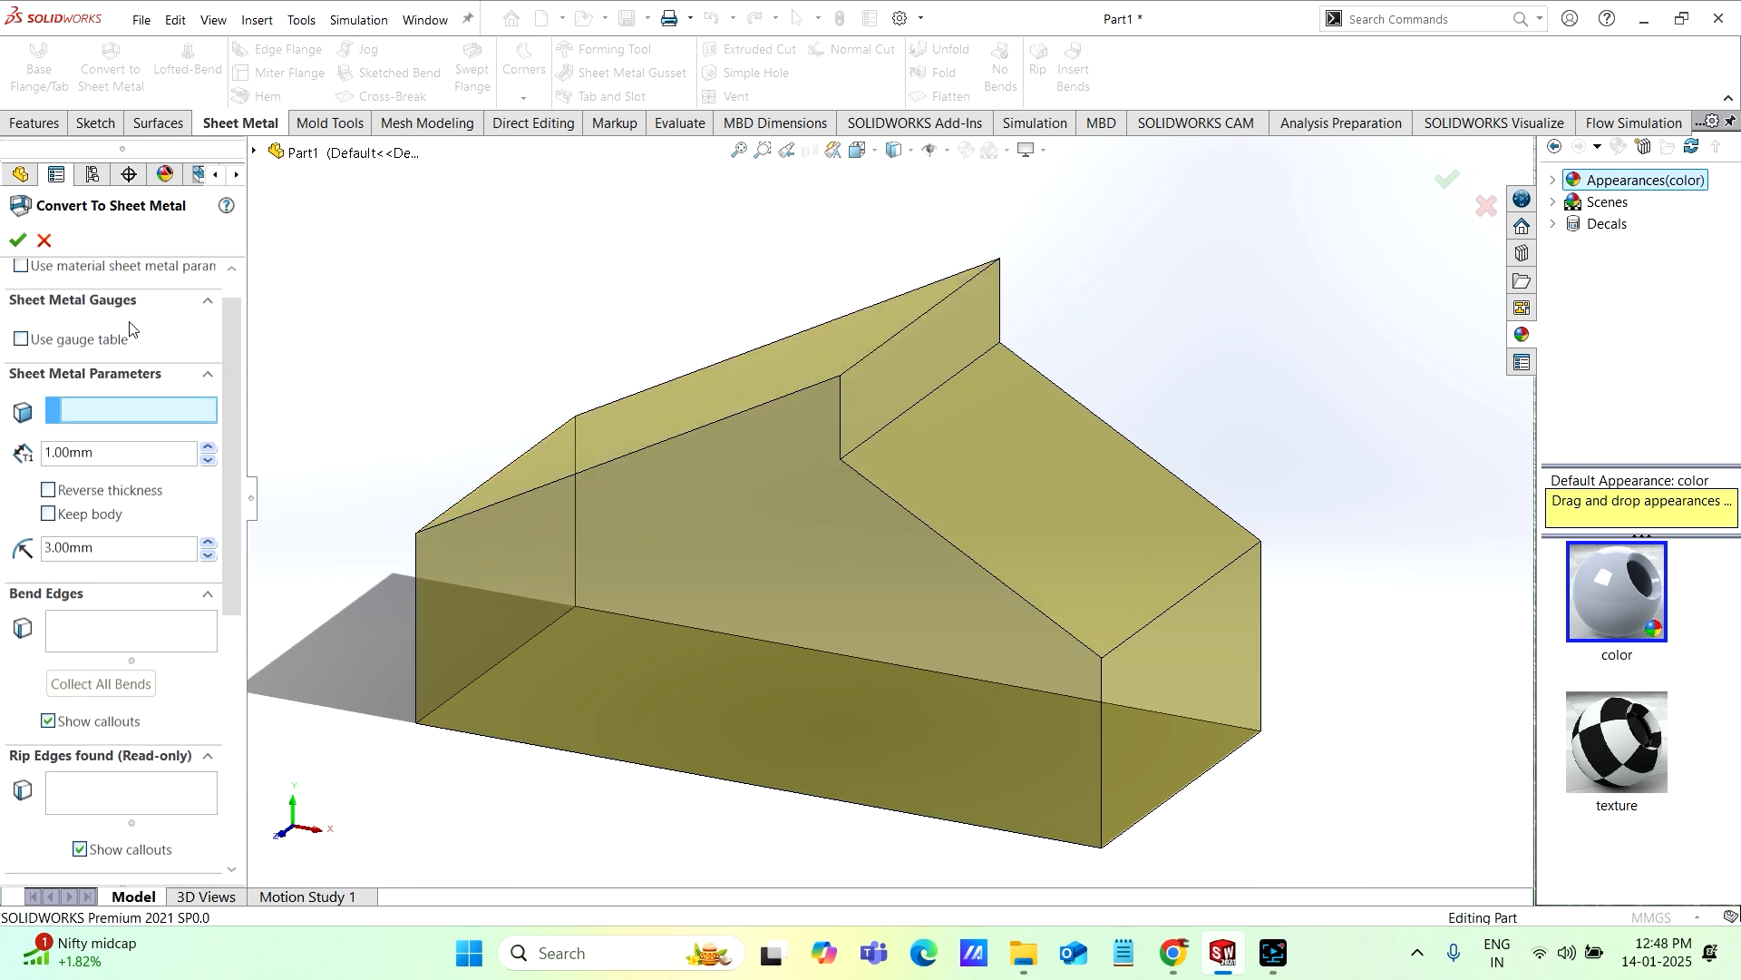
click(19, 340)
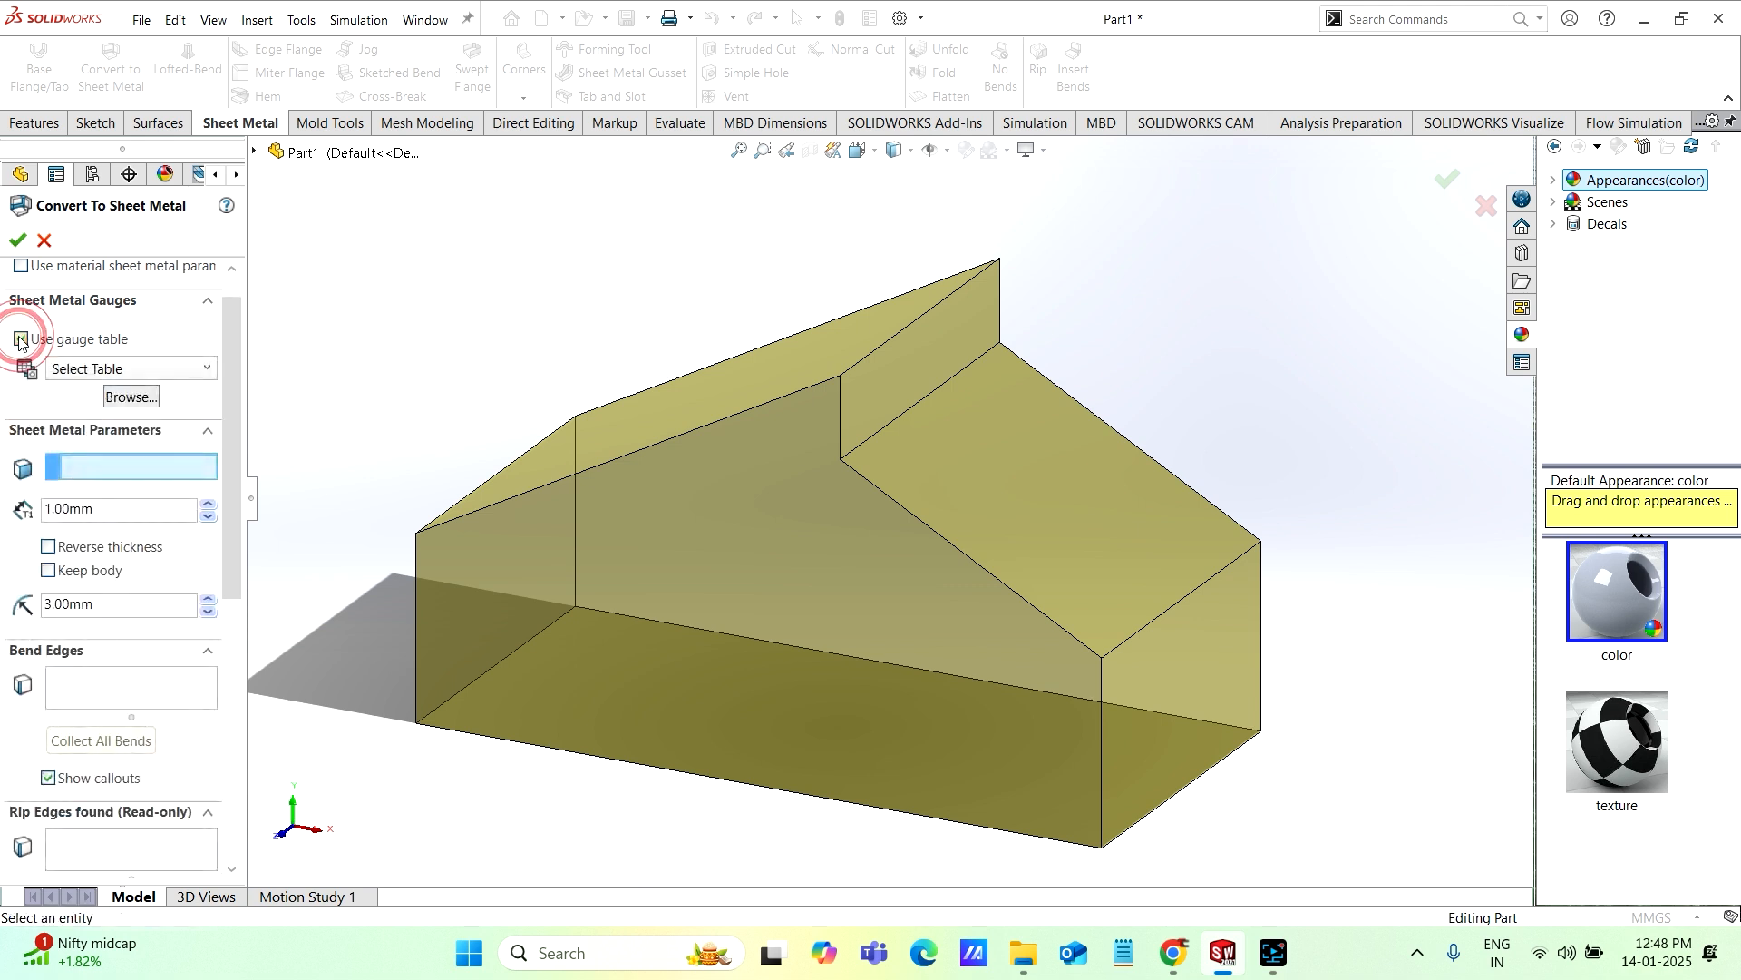
click(200, 369)
click(202, 367)
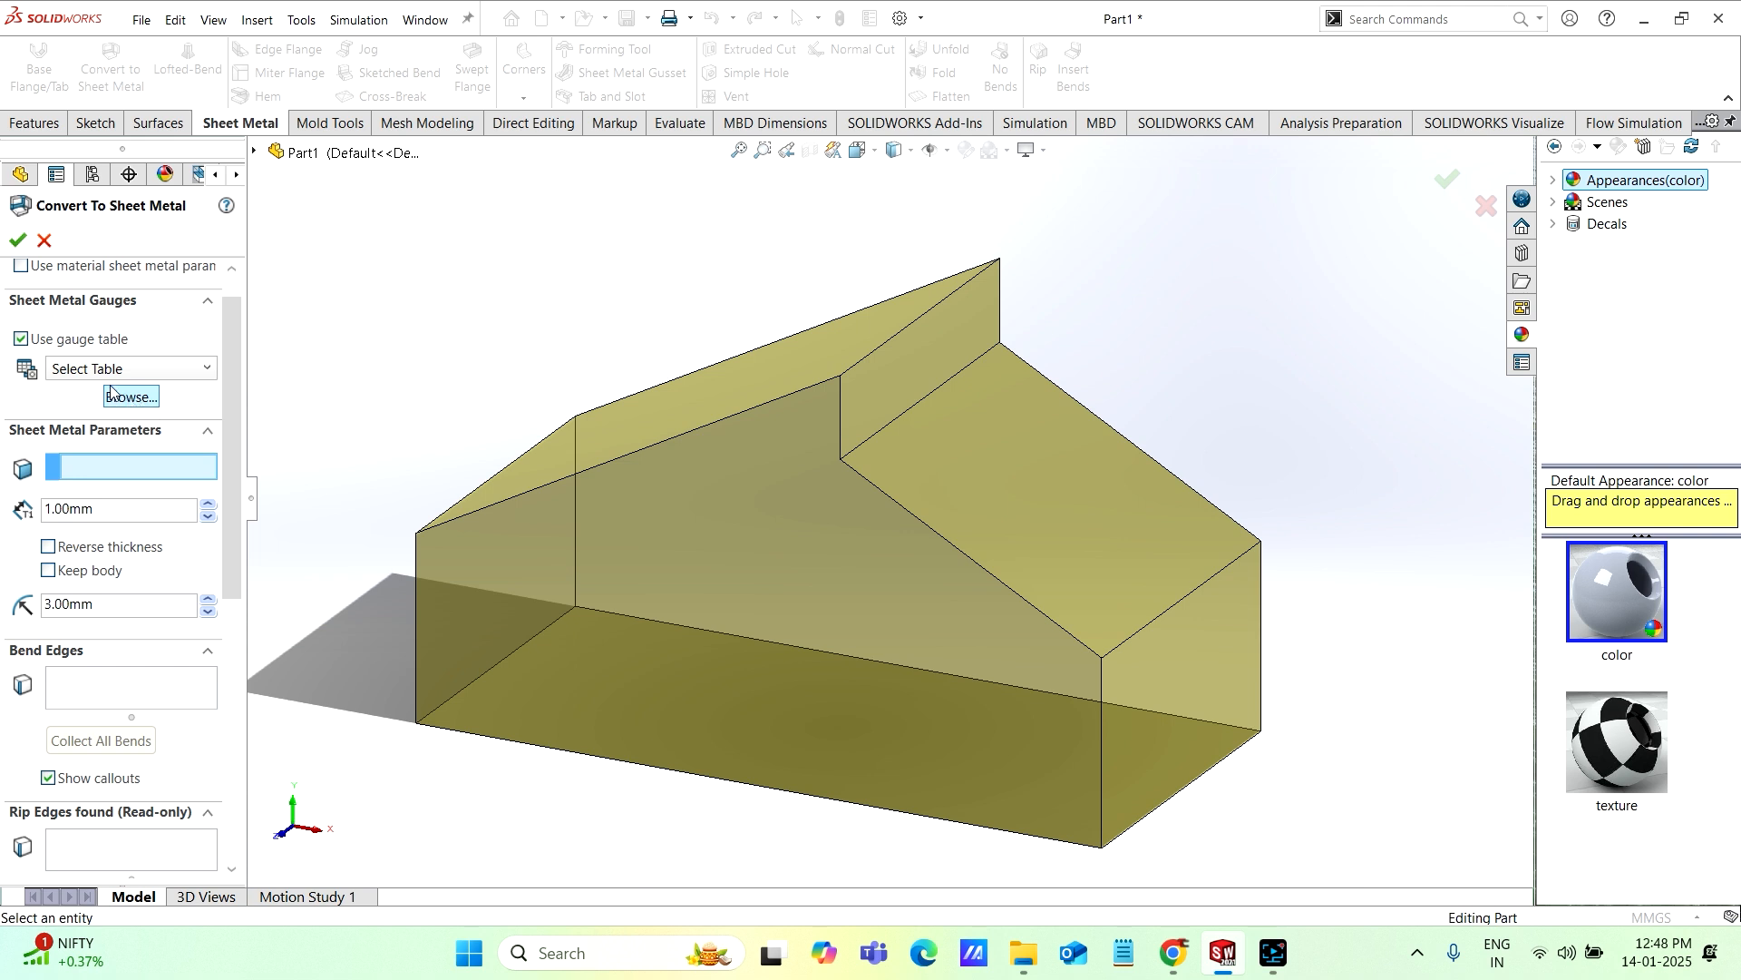
click(19, 340)
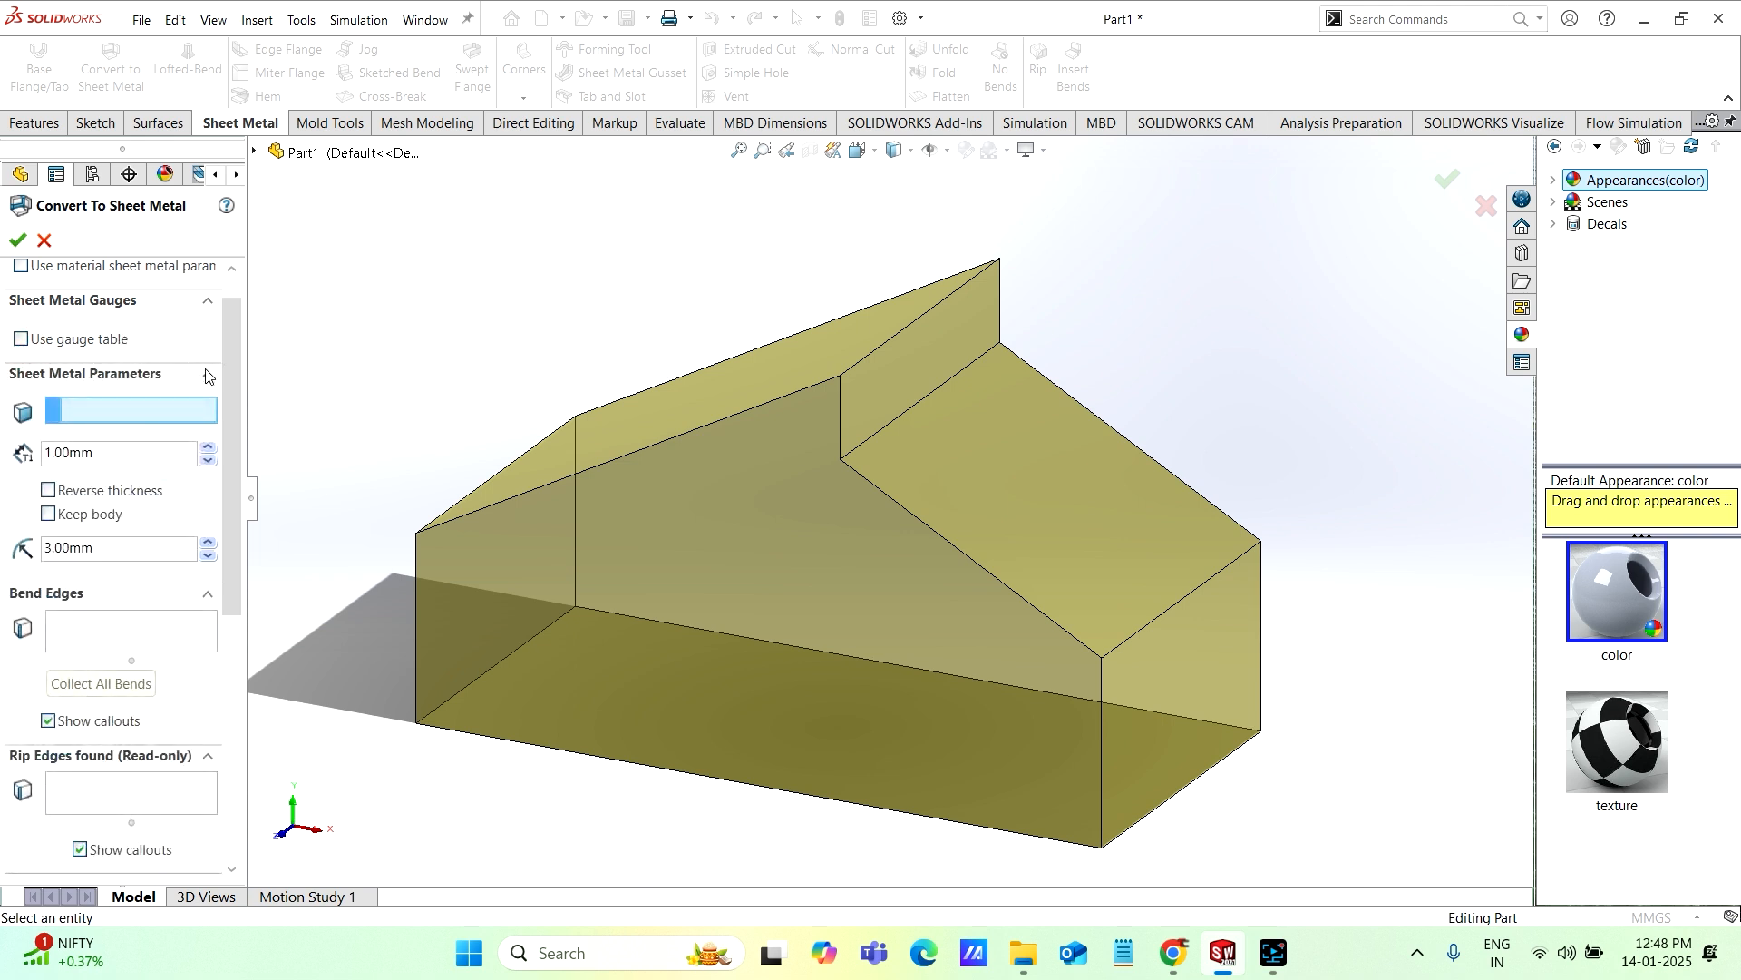
Step: Set the default bend radius for the sheet metal conversion to 3 mm
scroll(225, 365, down, 1)
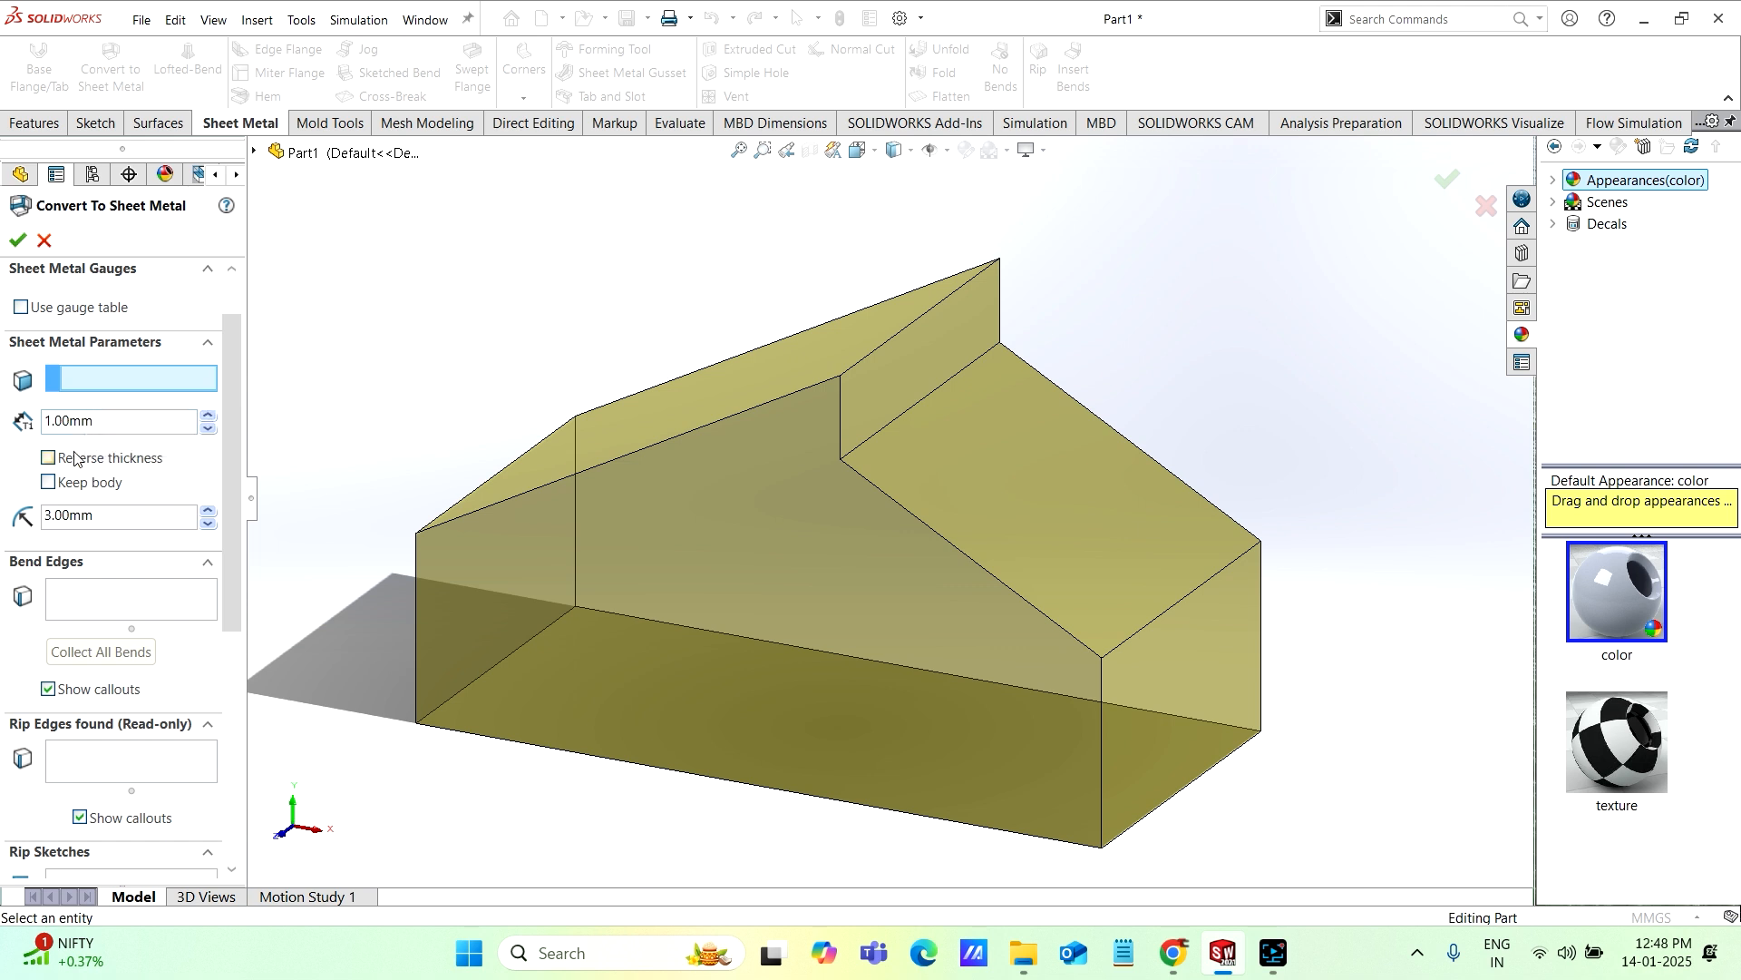
scroll(227, 412, down, 1)
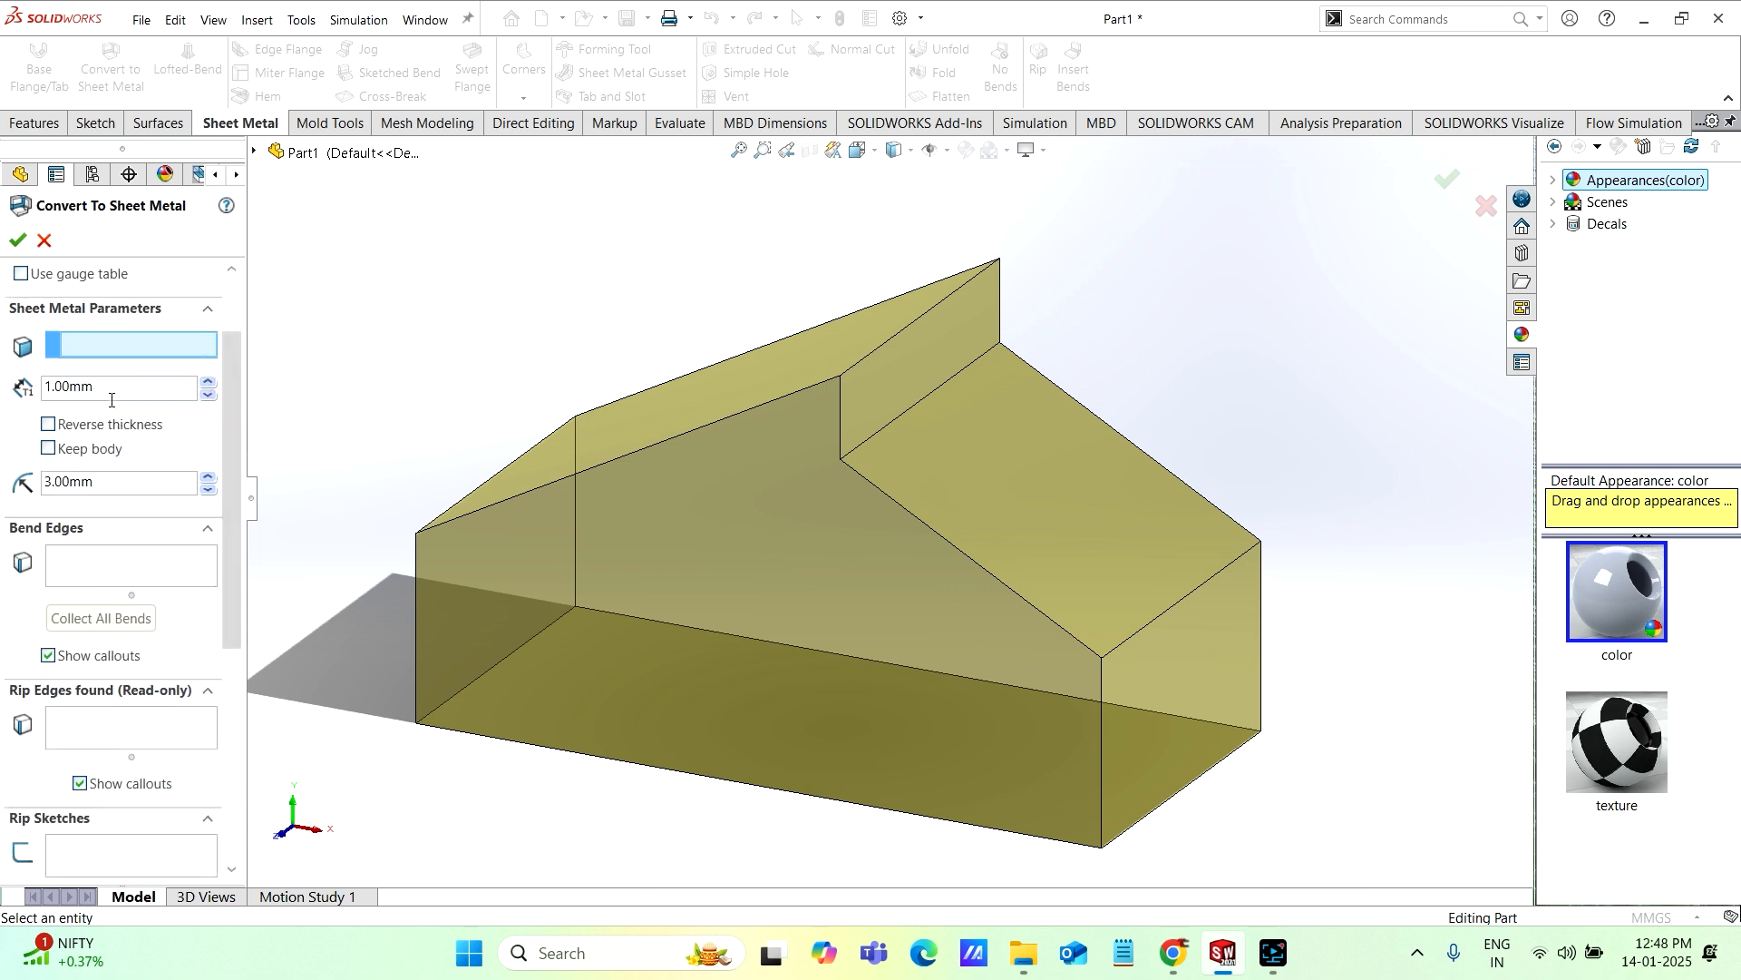
scroll(234, 413, down, 1)
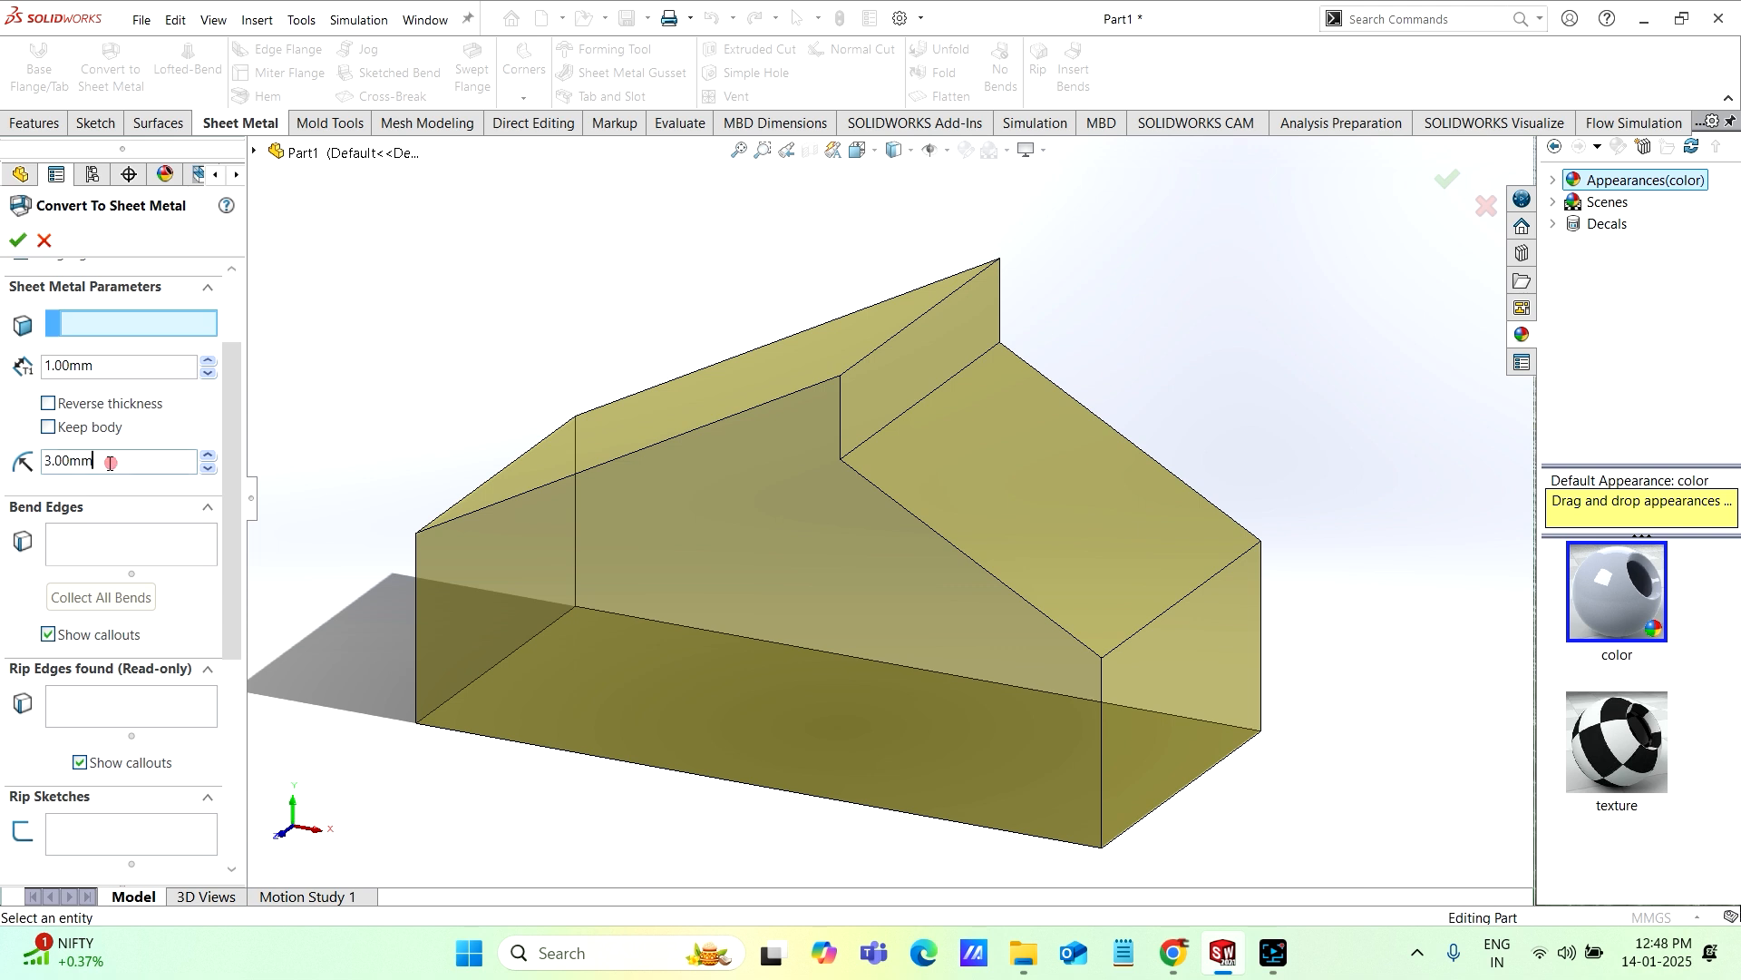
double_click(77, 464)
click(213, 474)
click(210, 473)
drag(110, 458, 11, 470)
text(3)
drag(100, 465, 18, 473)
text(3)
key(Return)
Step: Choose the solid's bottom face as the fixed face of the sheet metal conversion
drag(231, 454, 239, 488)
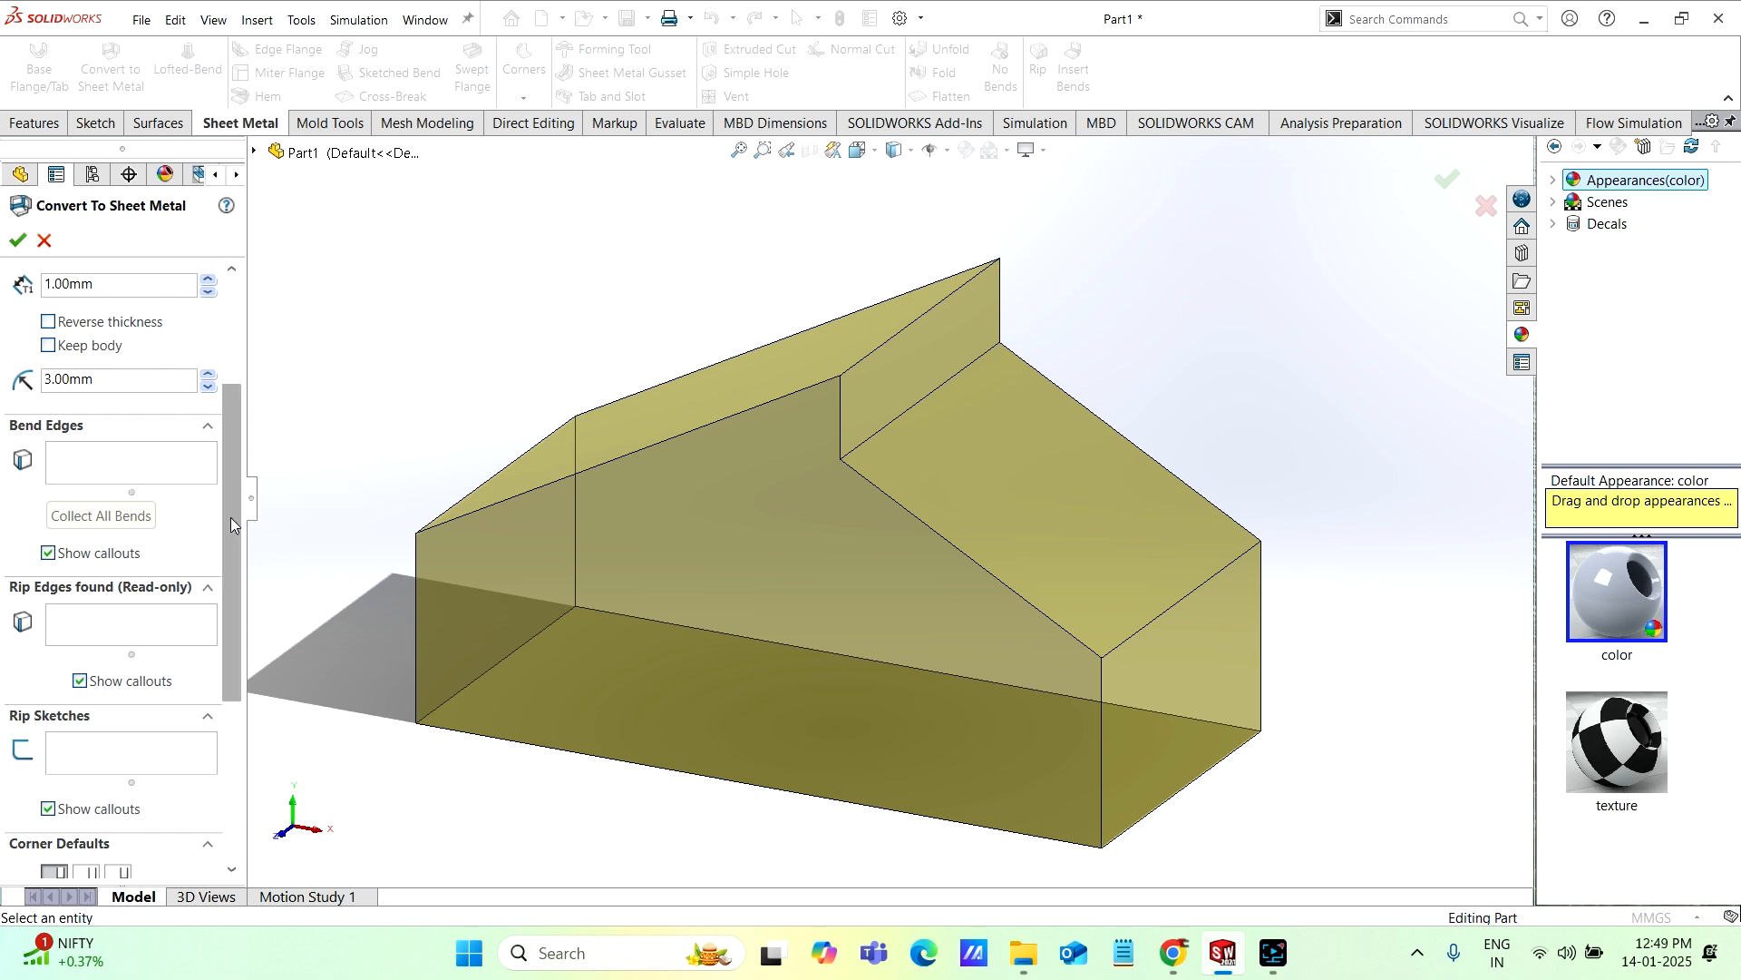
drag(232, 520, 232, 426)
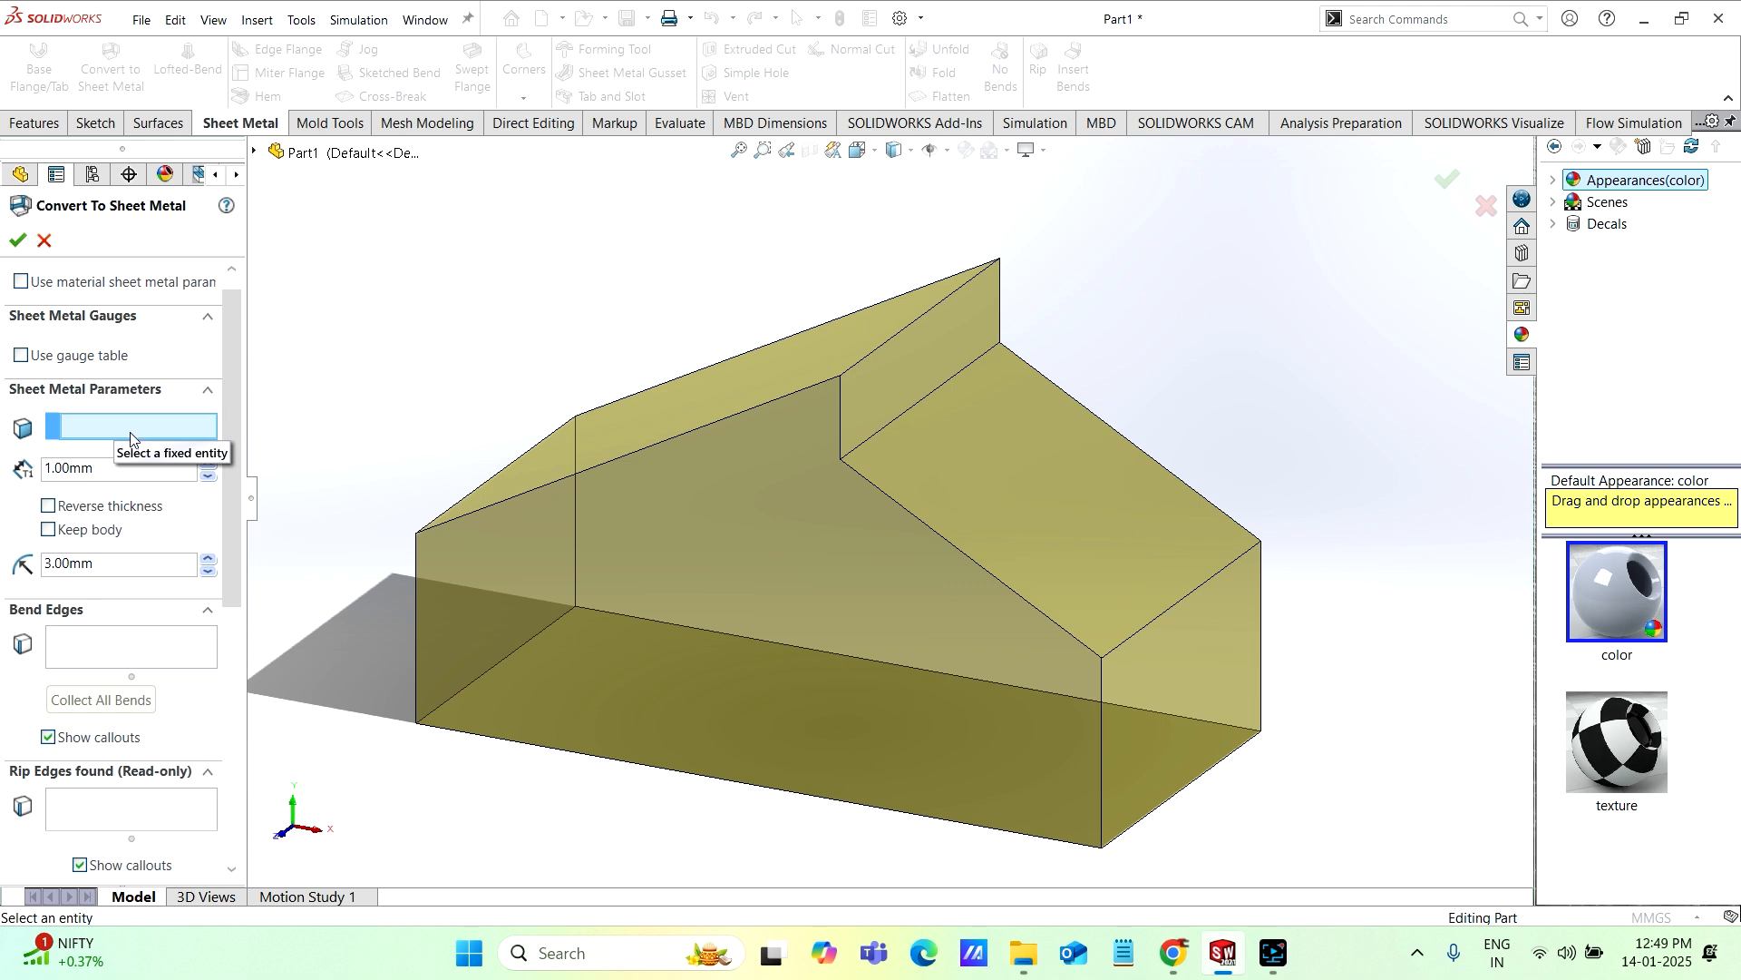
middle_drag(635, 580, 744, 515)
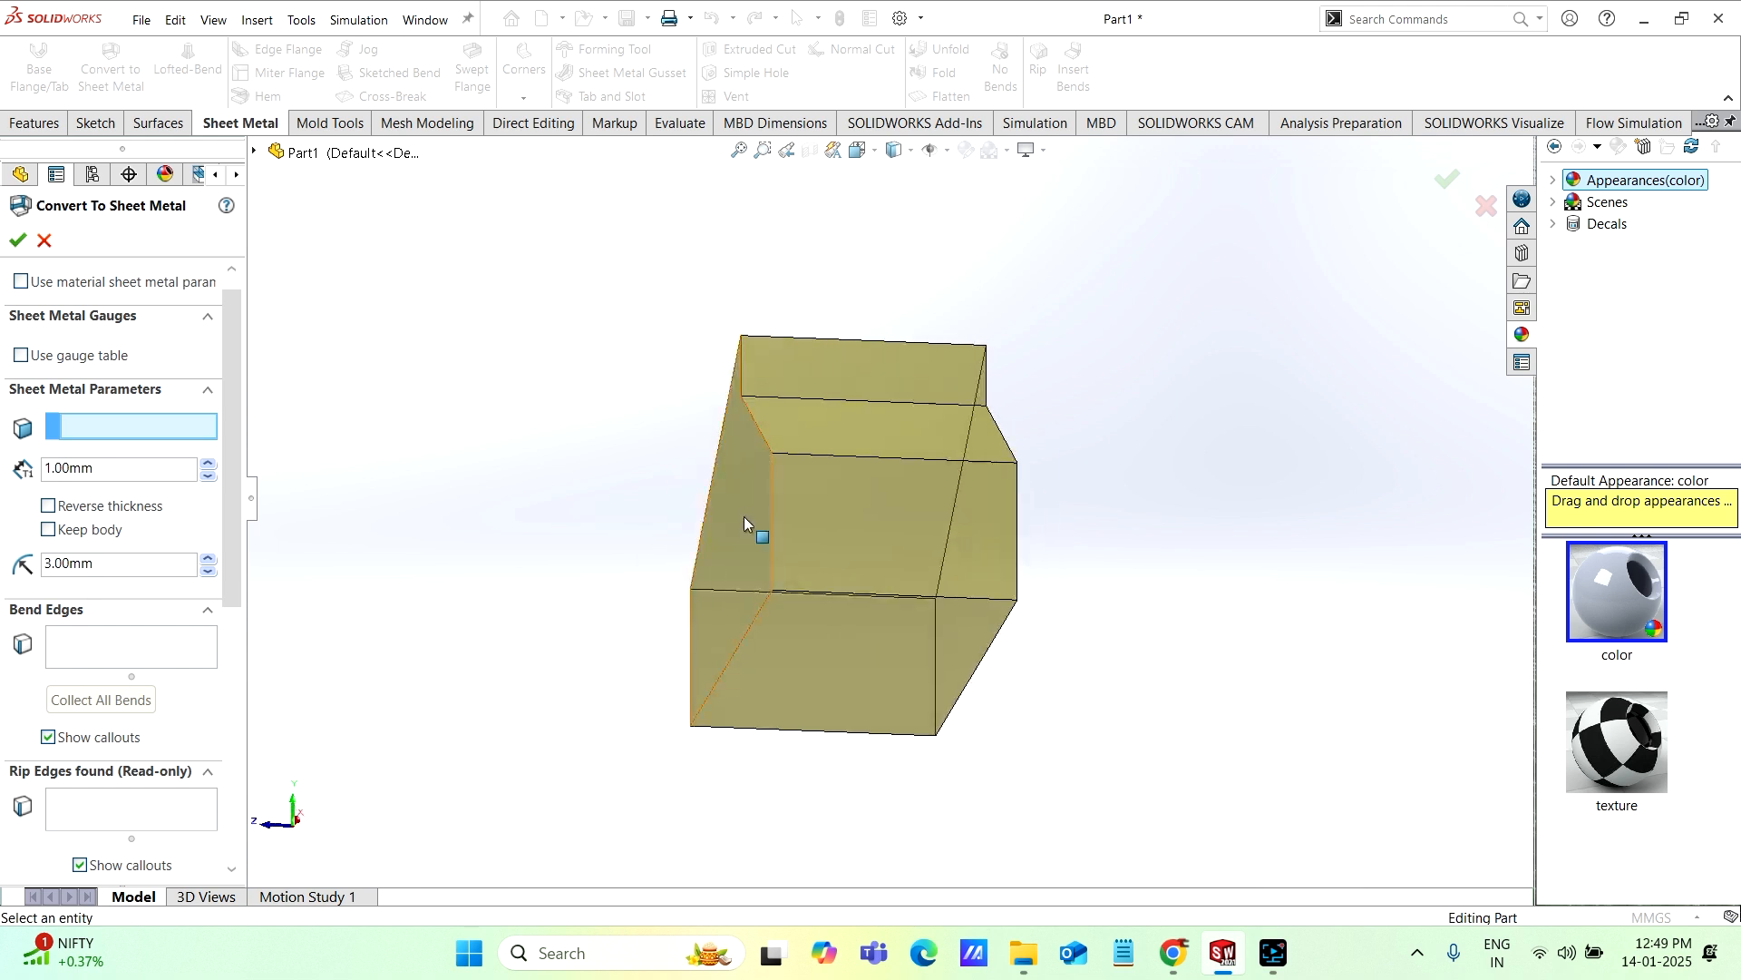
click(837, 659)
middle_drag(830, 640, 930, 778)
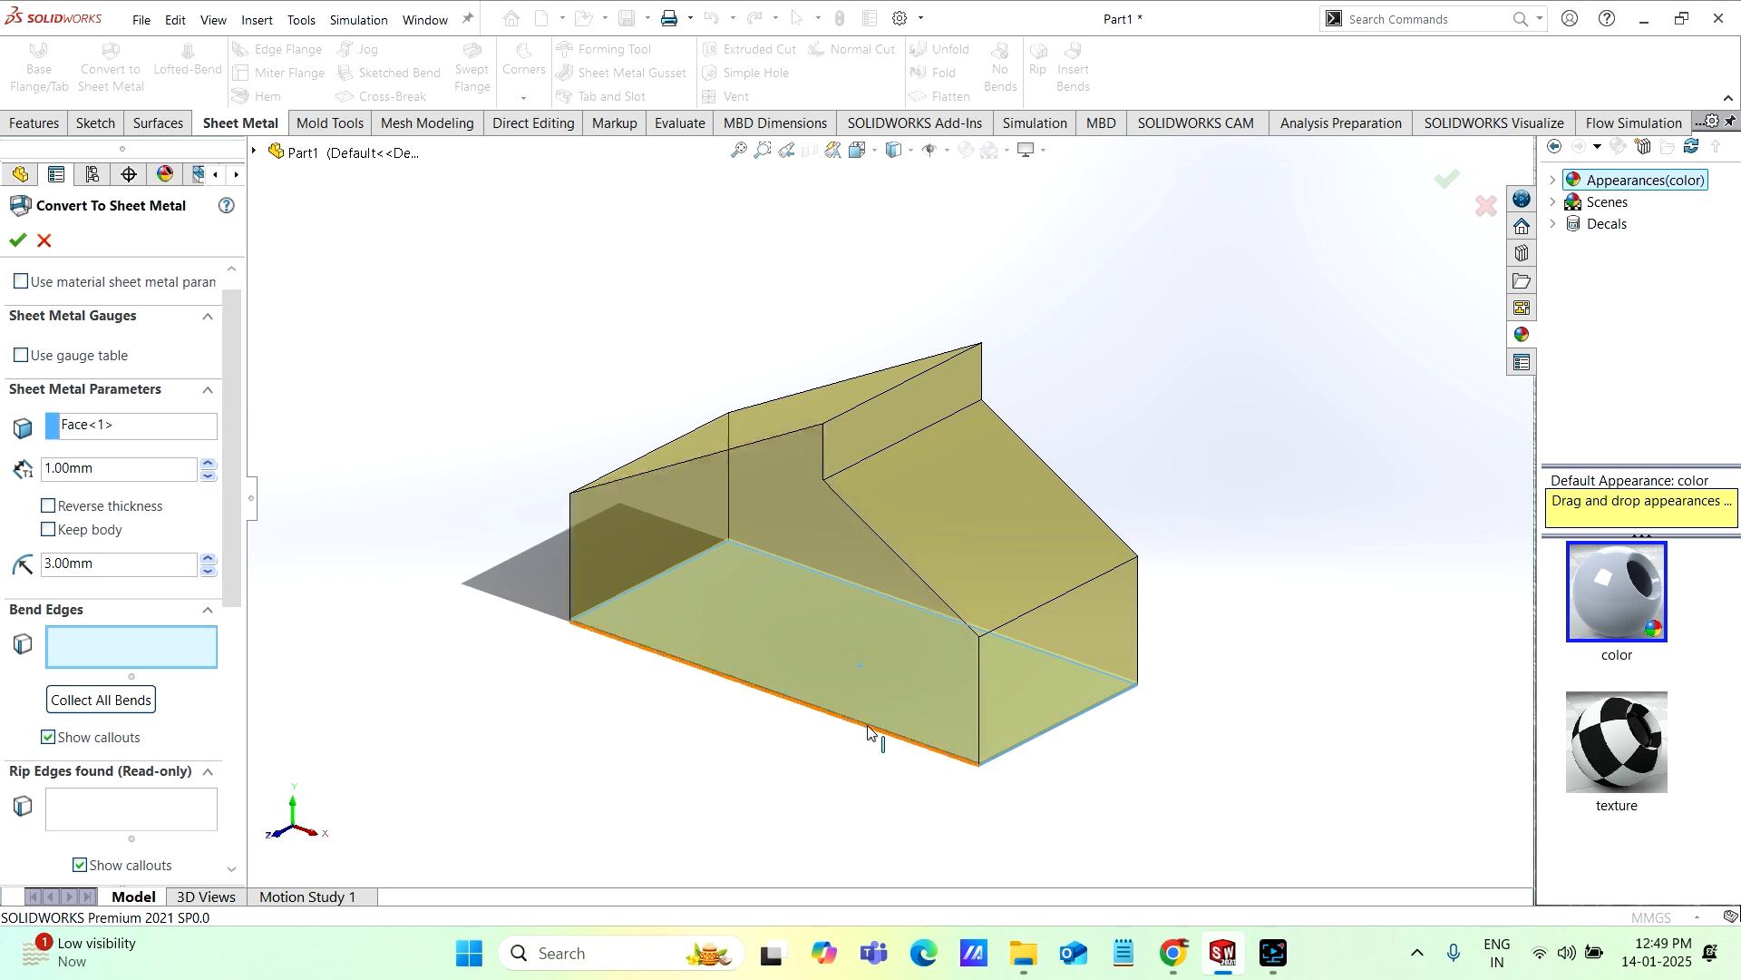
scroll(1041, 570, down, 1)
scroll(1041, 569, up, 1)
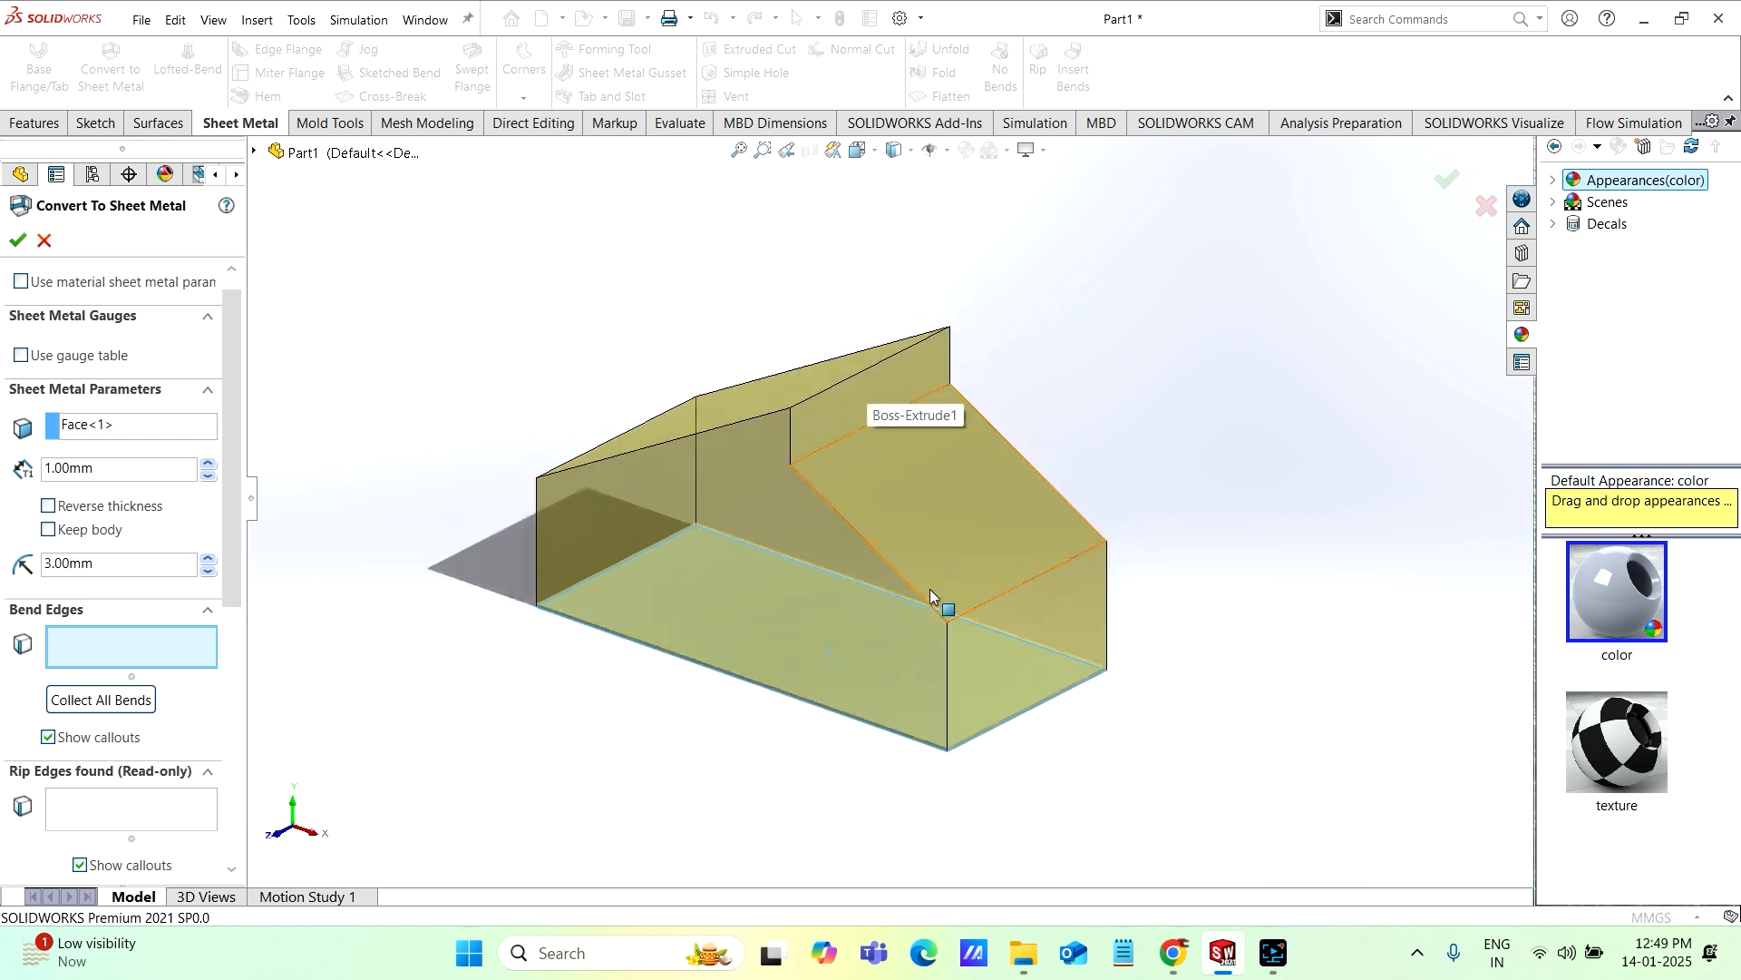
Step: Add the four edges around the bottom face as bend edges
drag(233, 518, 233, 531)
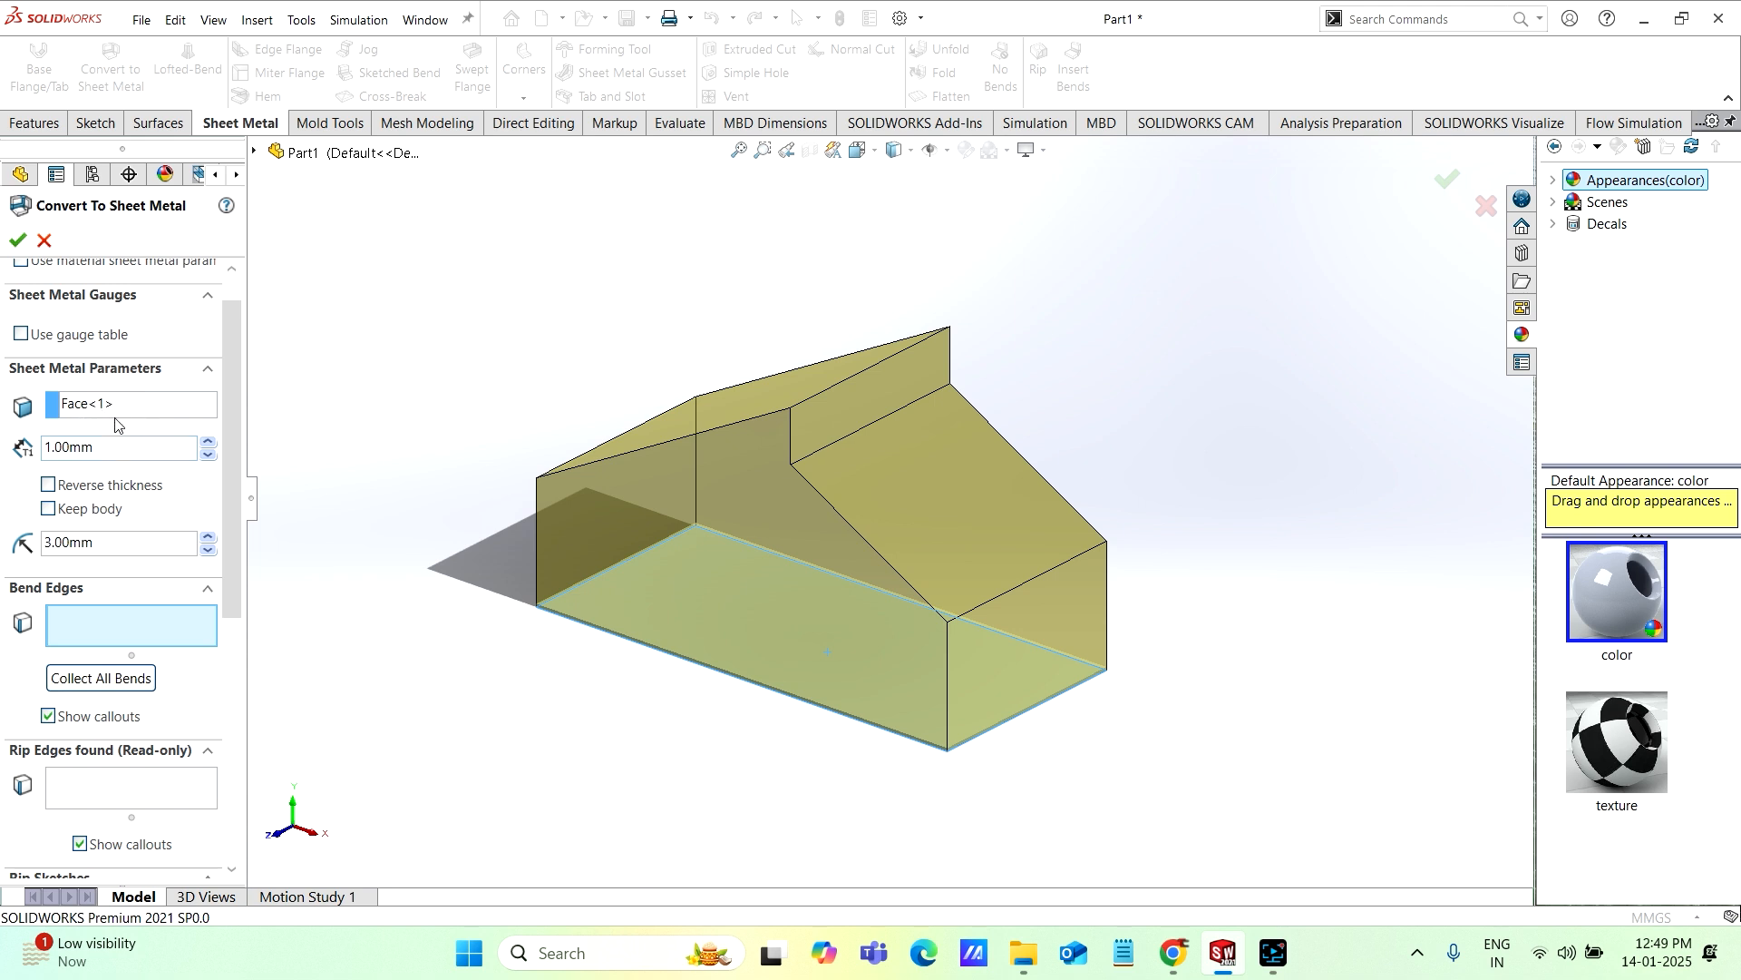
drag(222, 489, 233, 537)
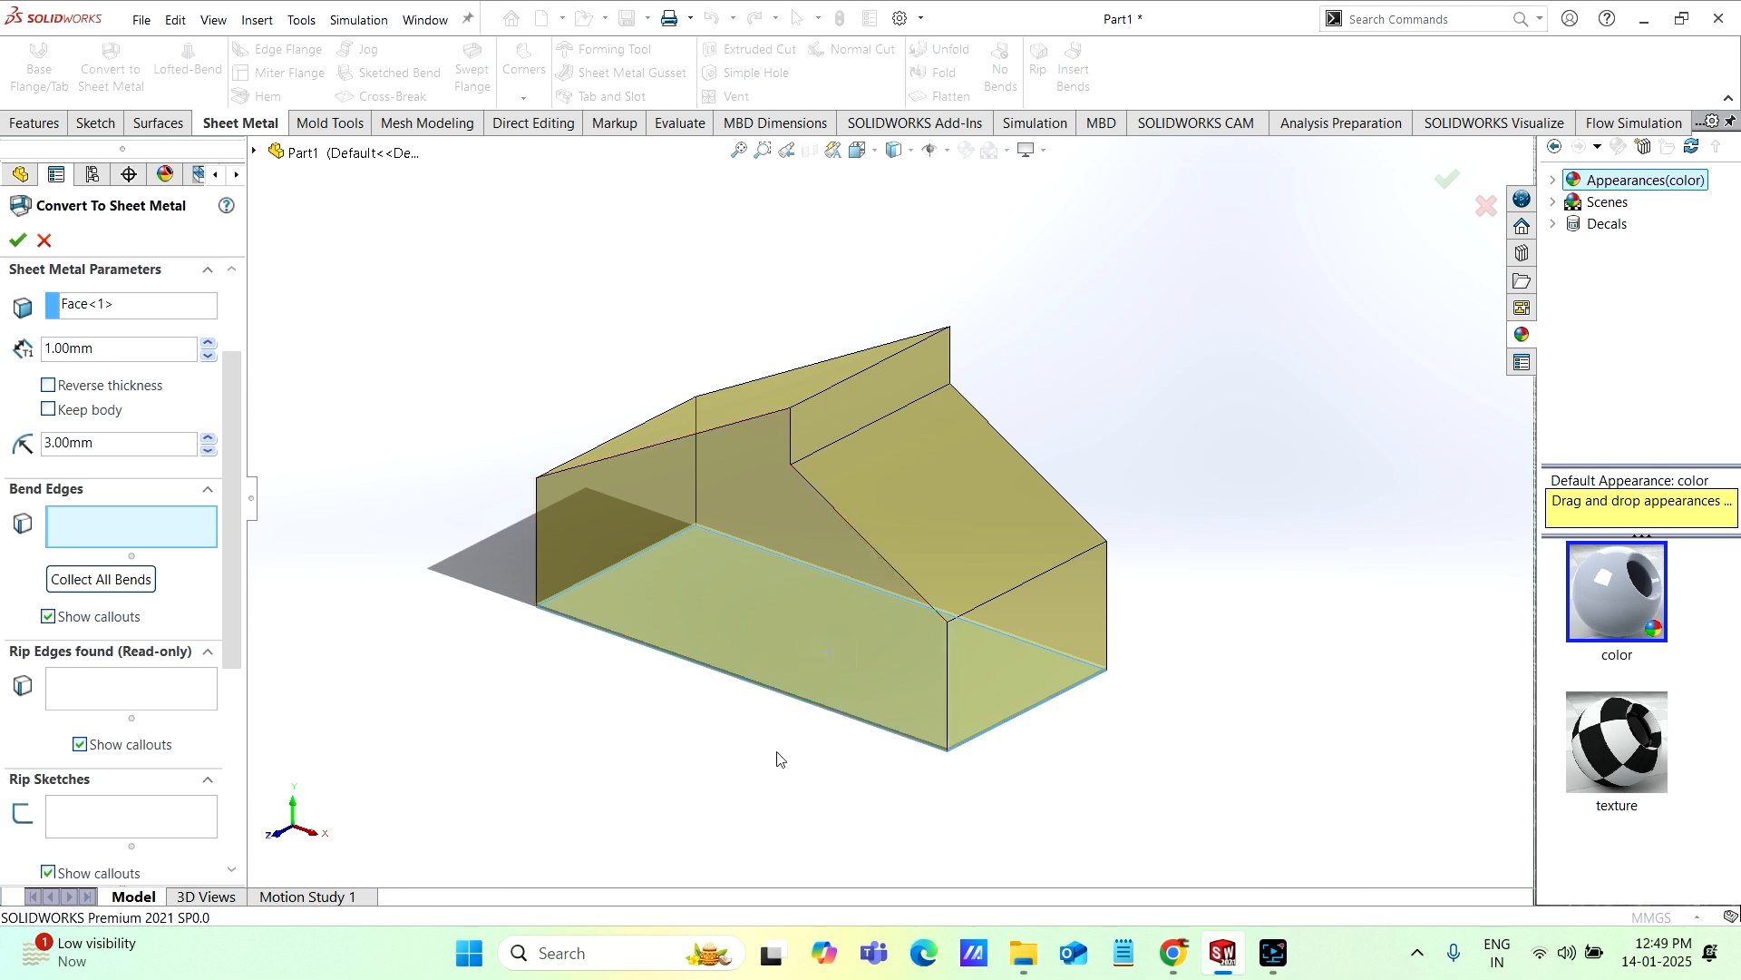
middle_drag(778, 763, 731, 716)
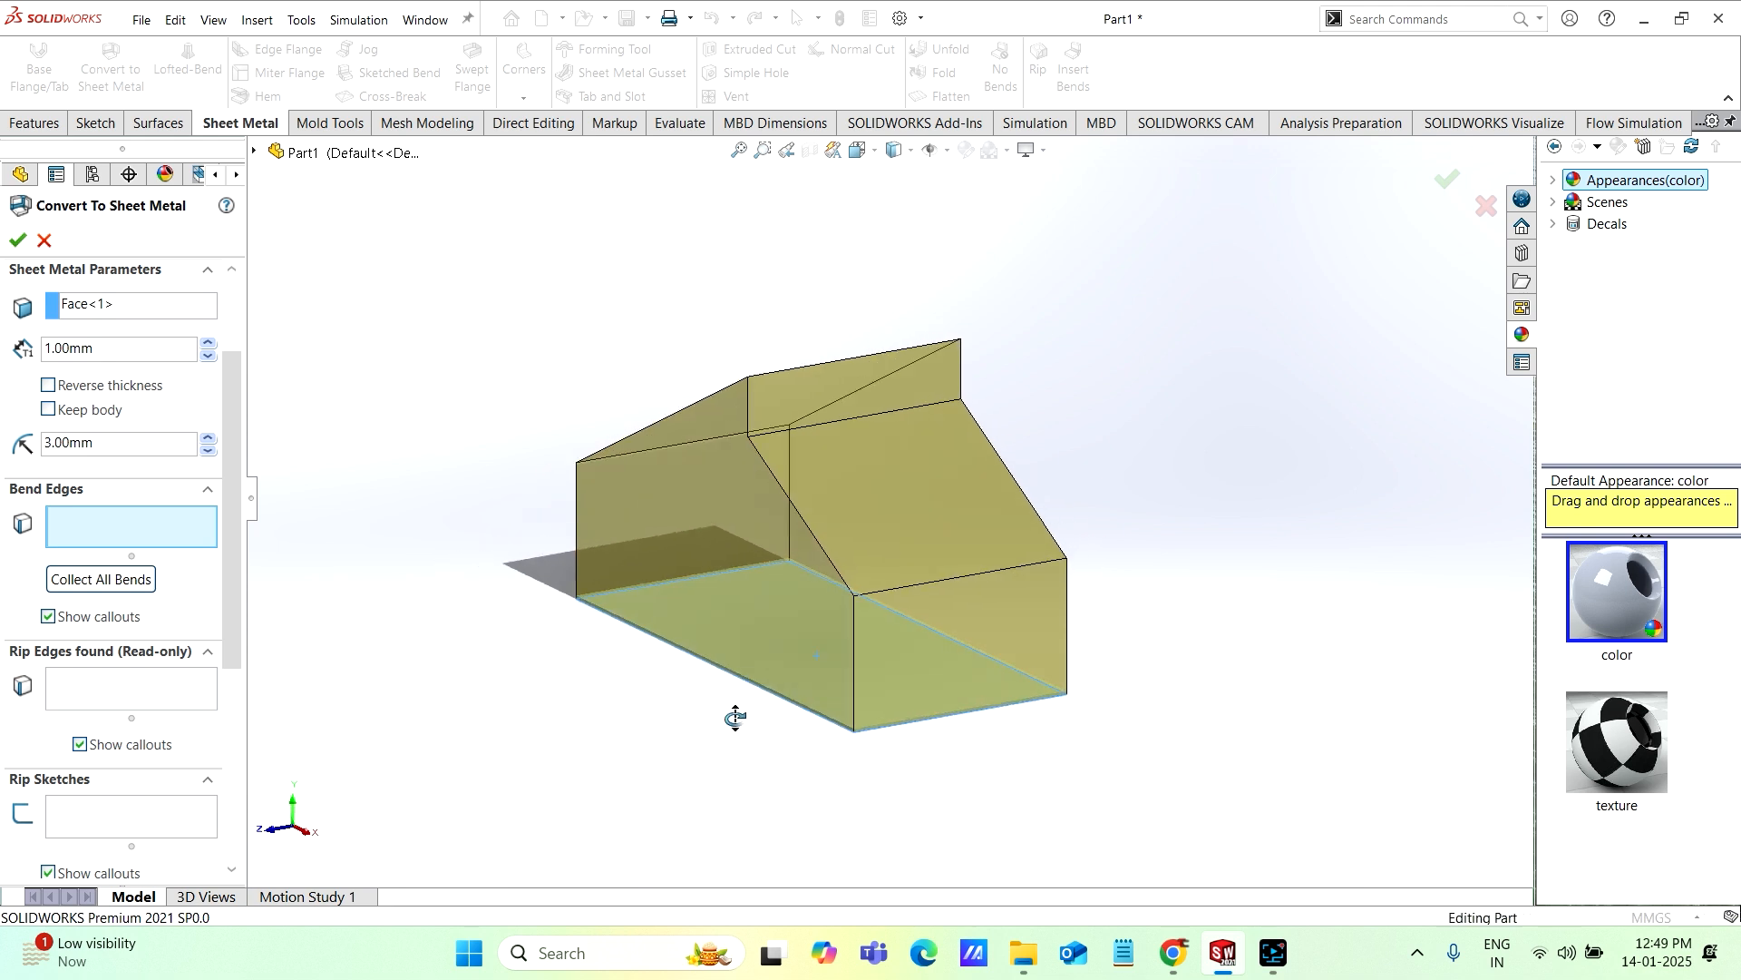
click(717, 671)
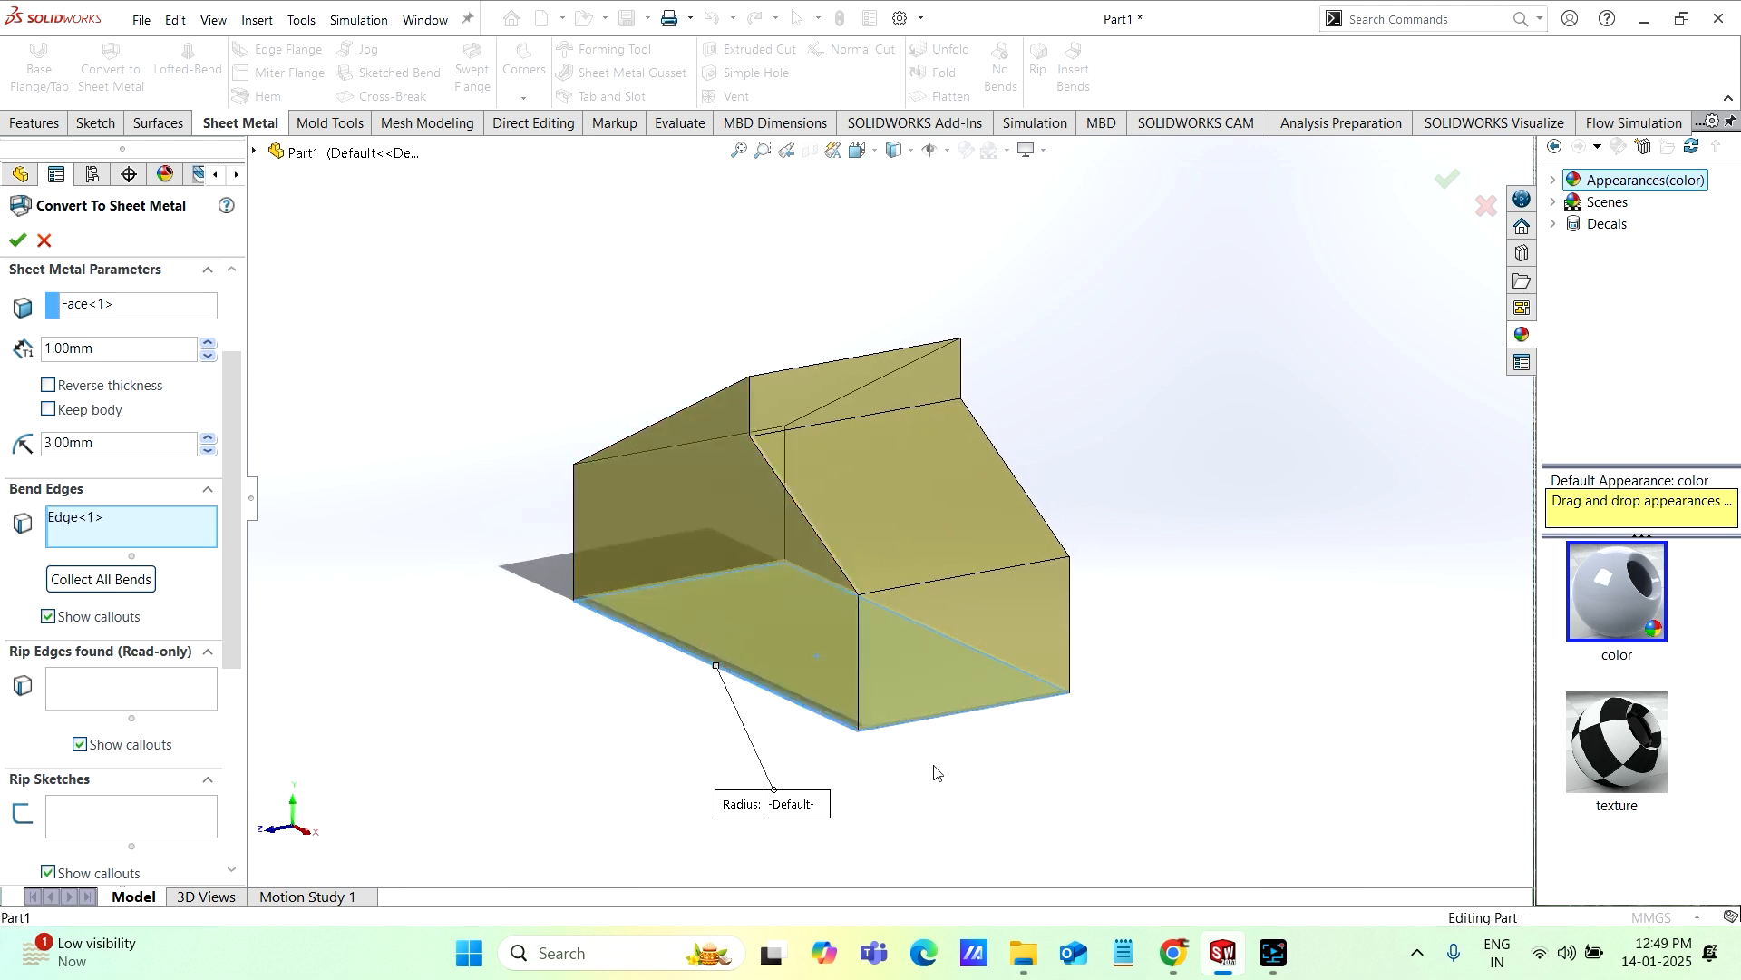
click(948, 715)
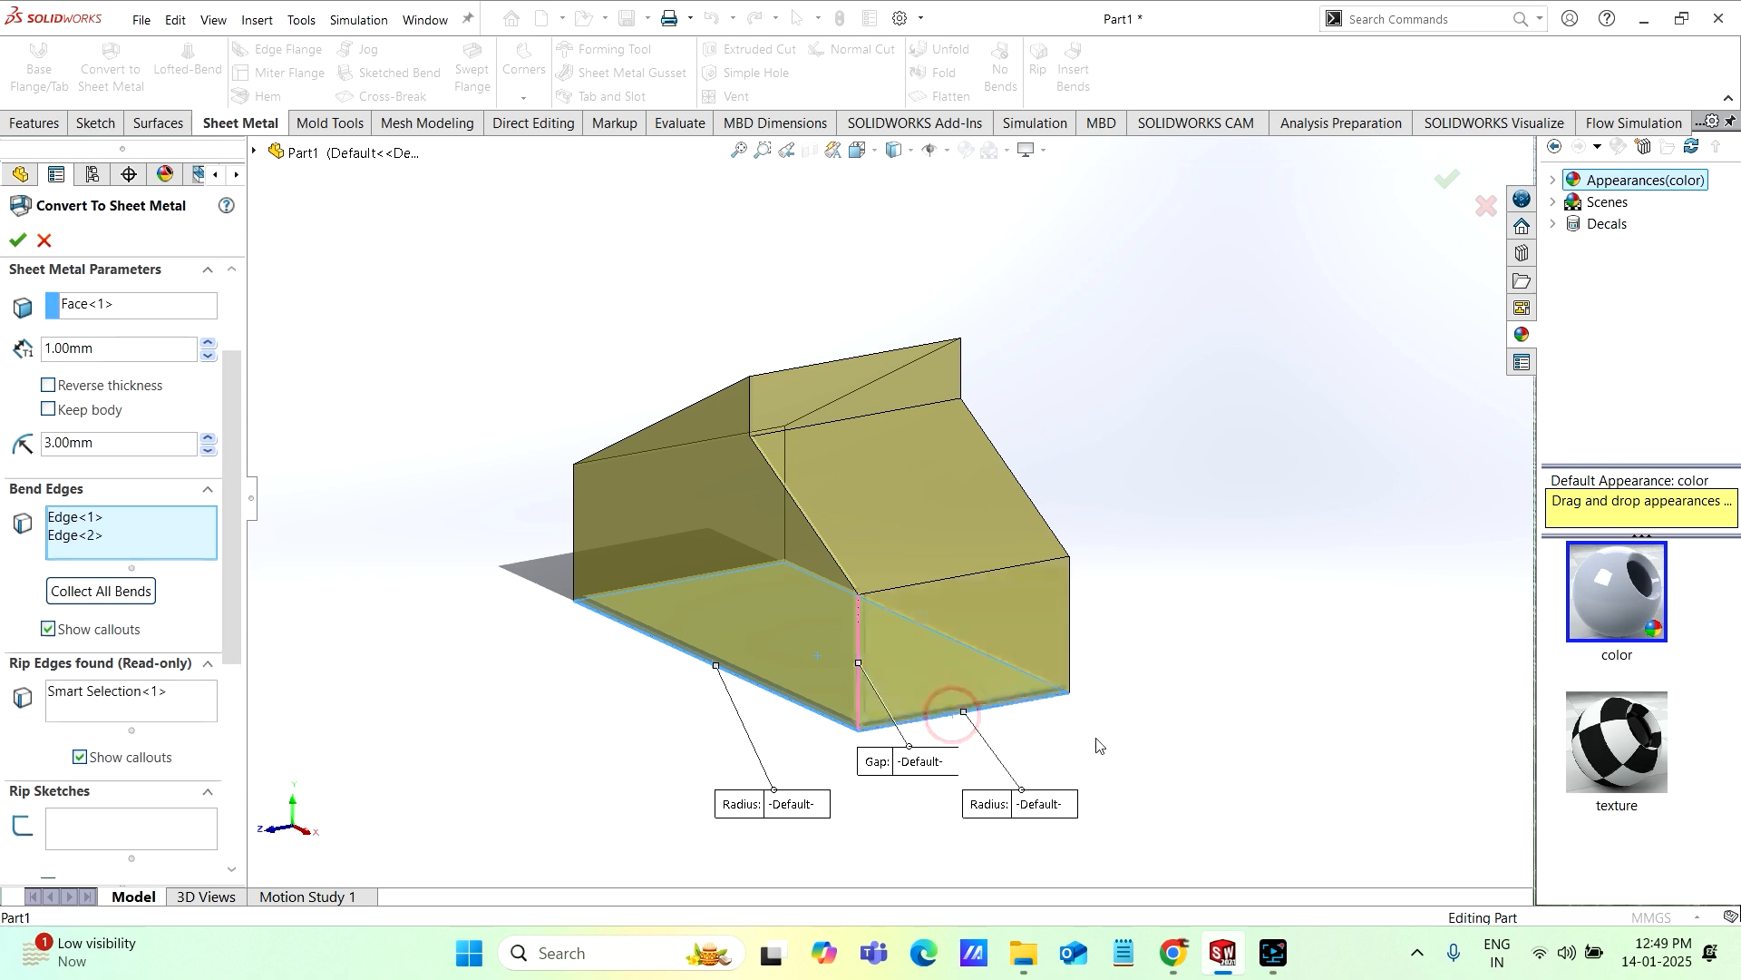
mouse_move(947, 714)
middle_down()
mouse_move(1019, 762)
mouse_move(948, 710)
middle_up()
click(944, 661)
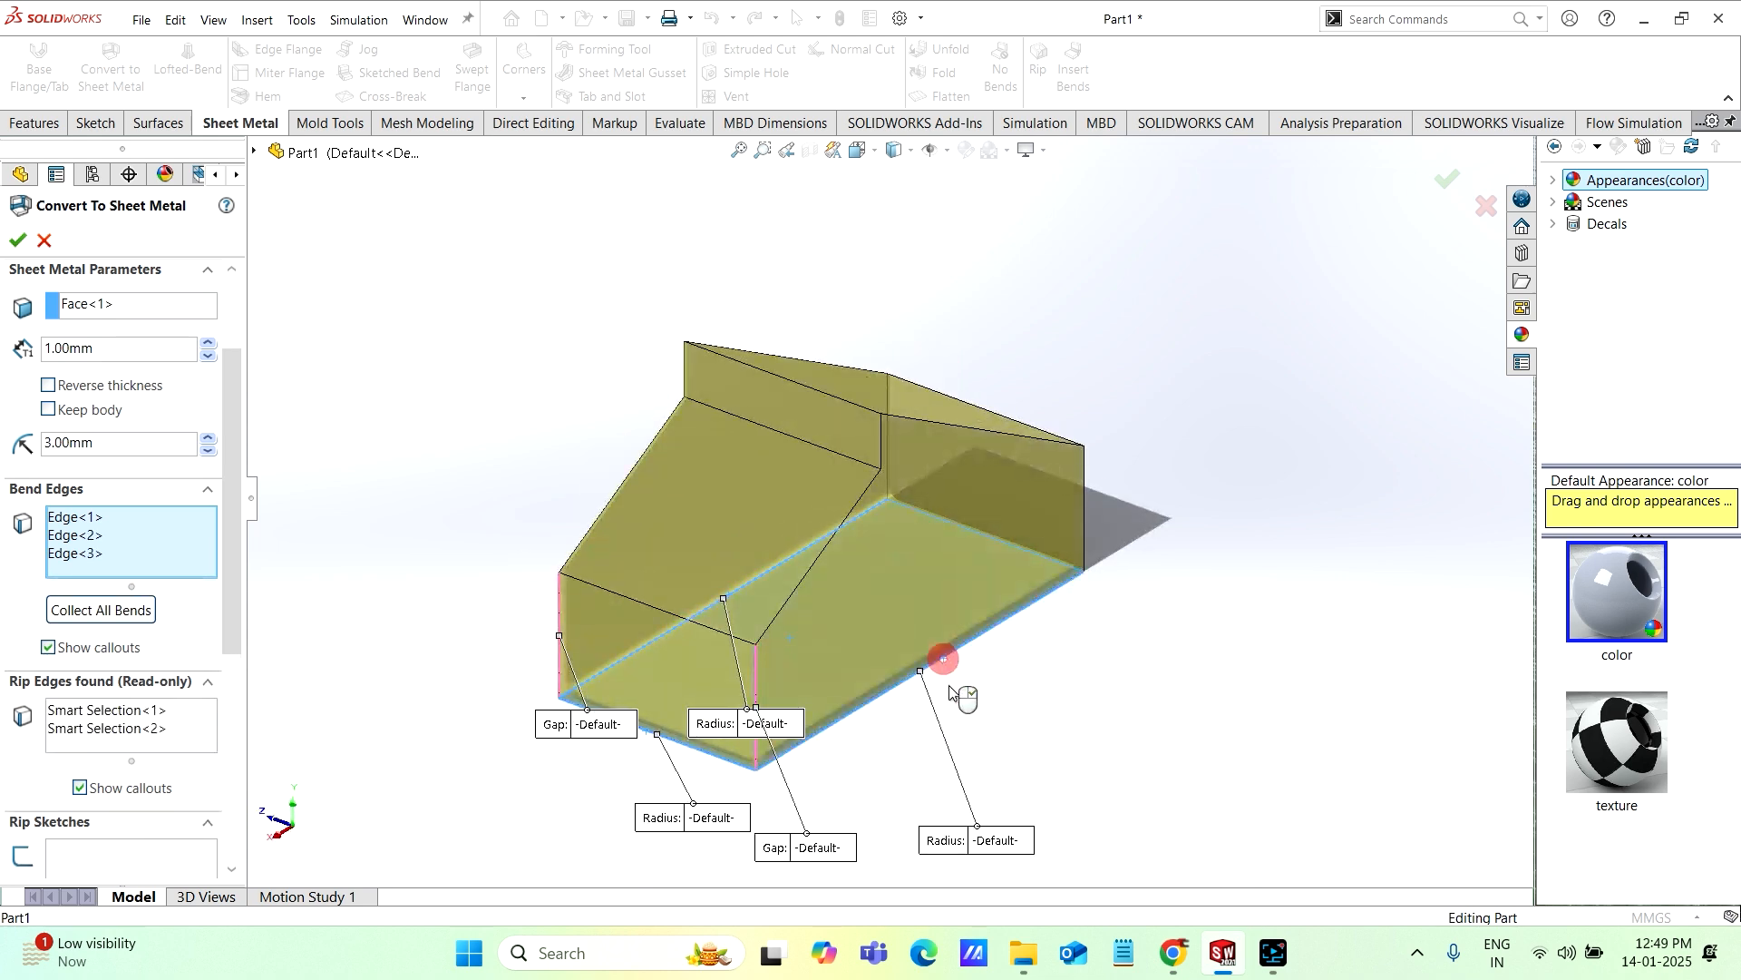
middle_drag(1003, 762, 1056, 694)
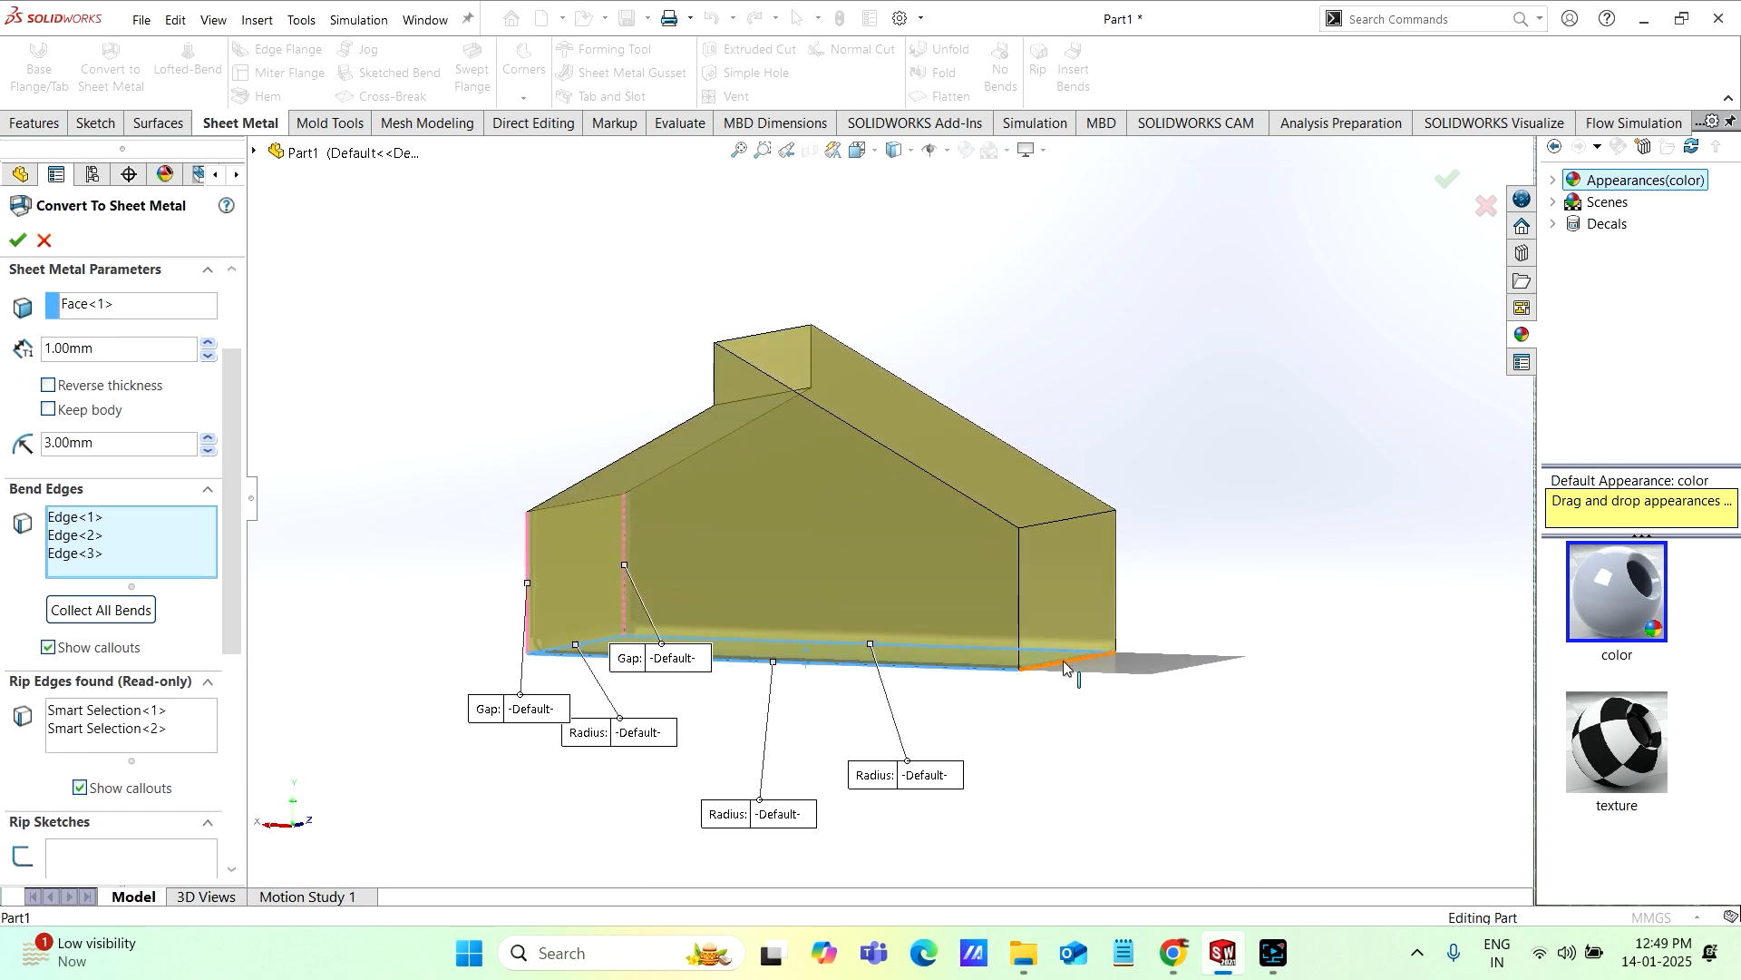
click(1063, 660)
middle_drag(1019, 769, 1168, 836)
middle_drag(1108, 710, 1244, 618)
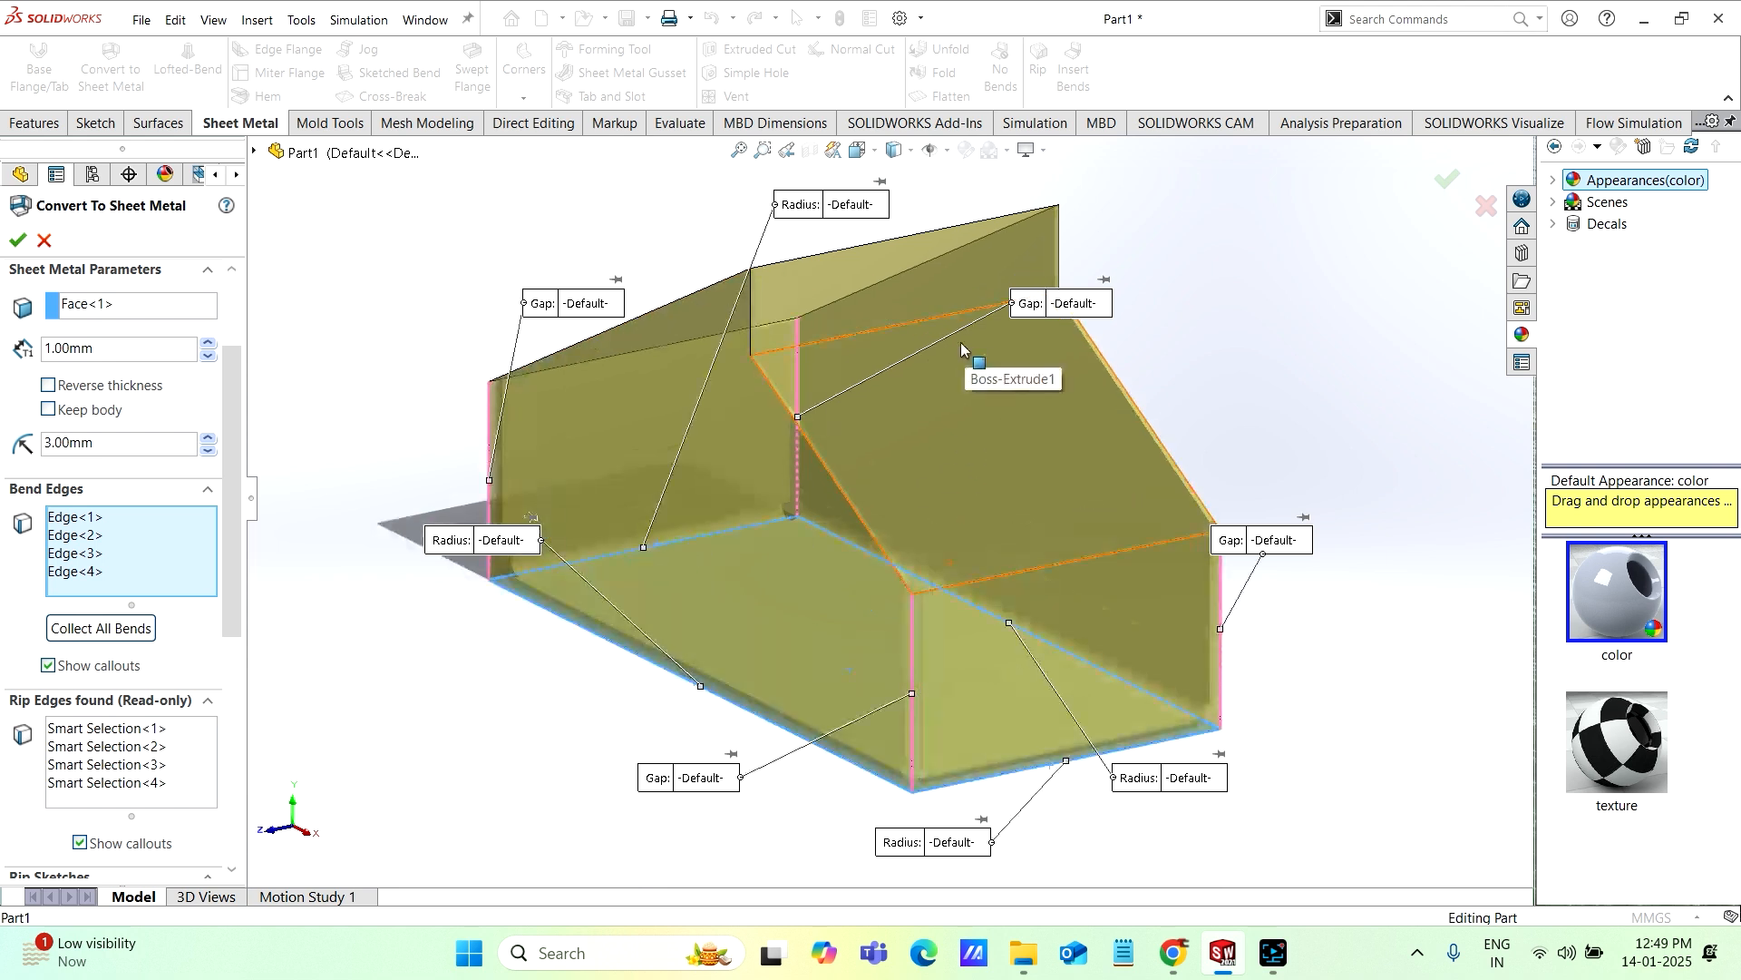
Step: Add the lower and upper edges of the sloped face below the vertical step as bend edges
scroll(975, 359, down, 2)
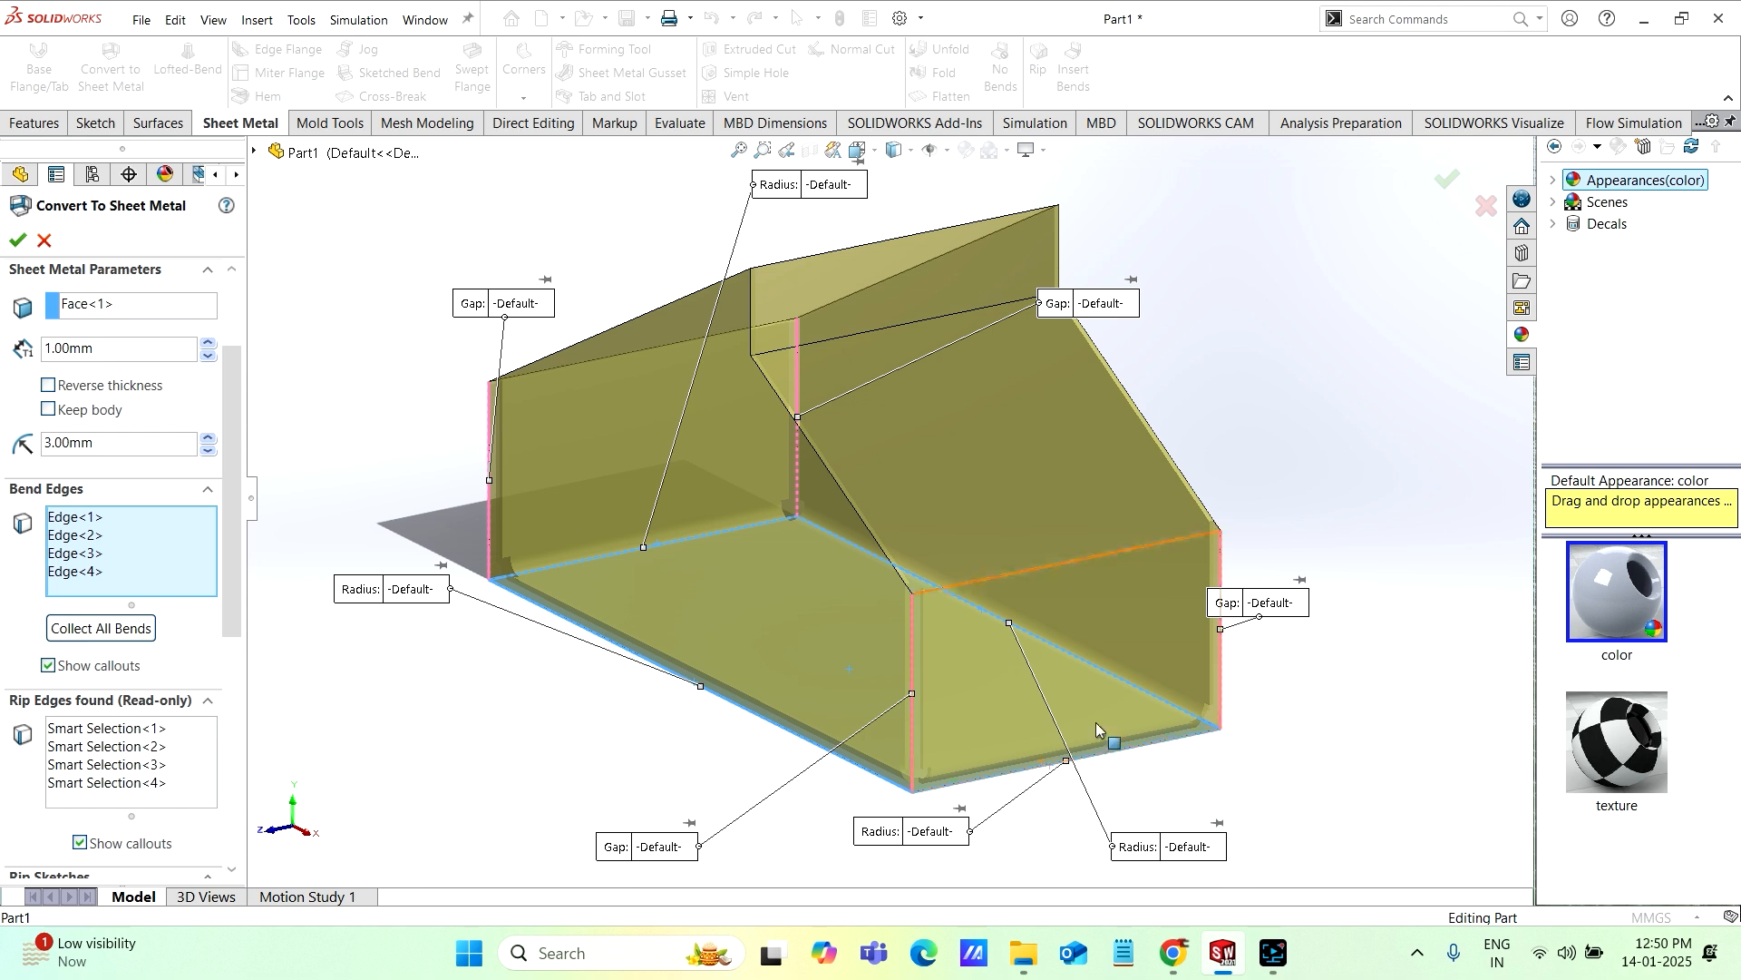
click(1074, 562)
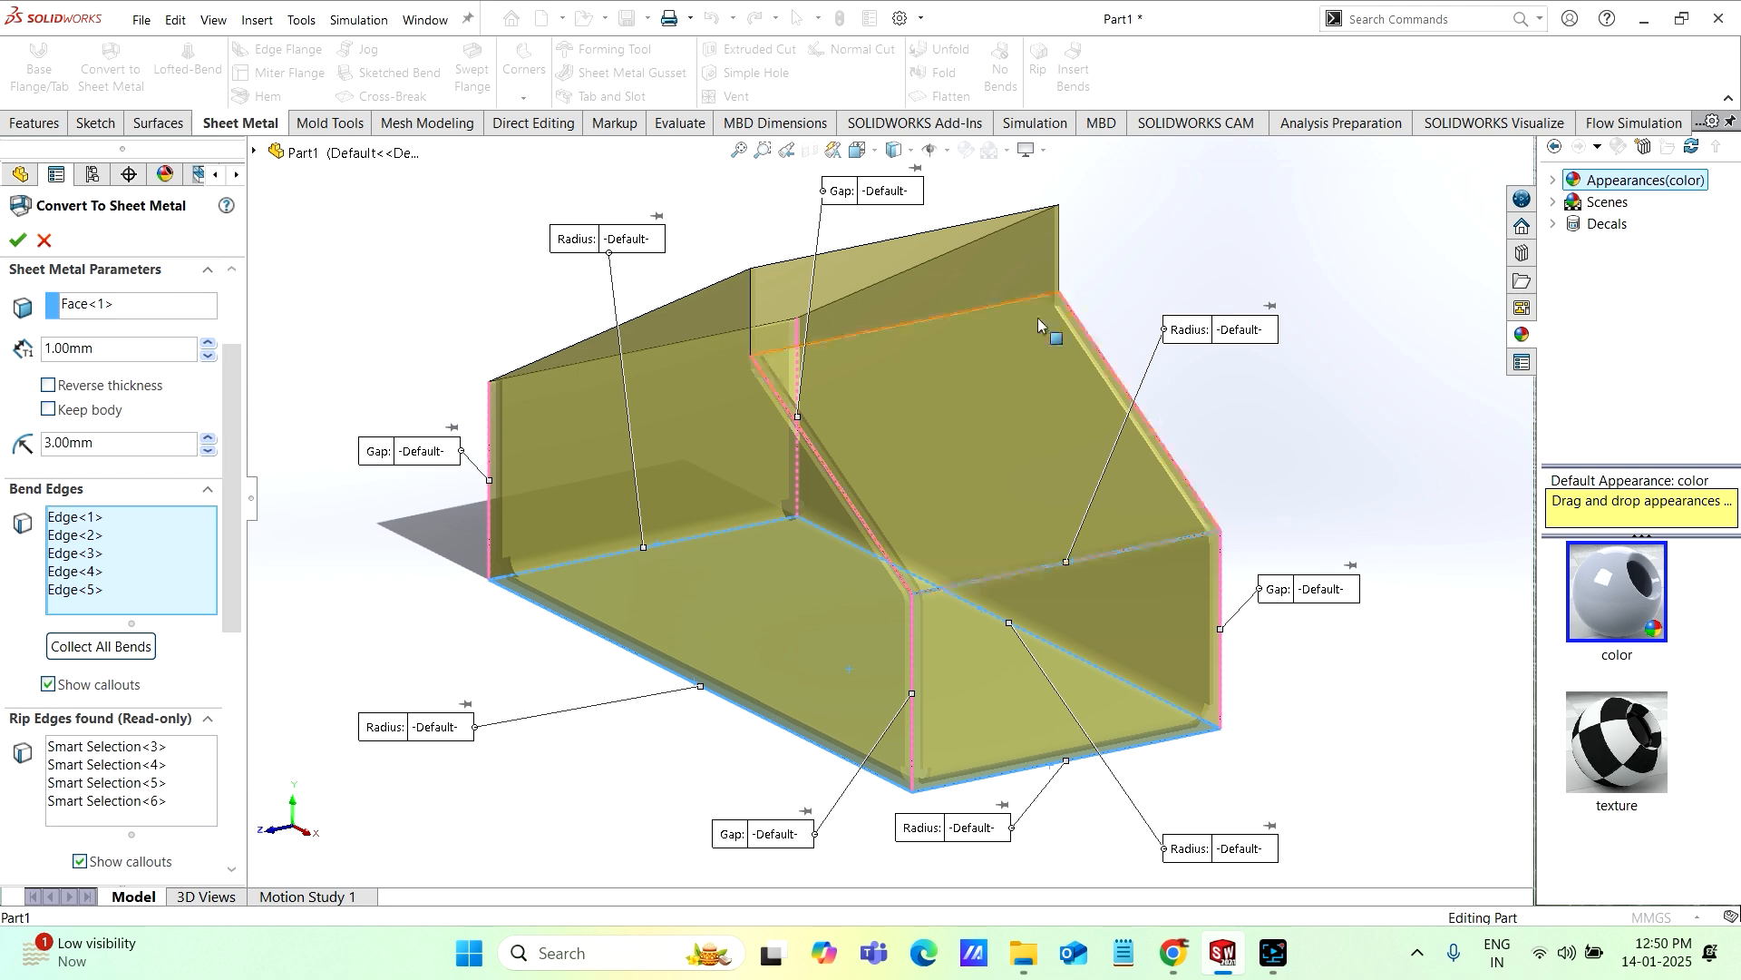
middle_drag(907, 415, 946, 427)
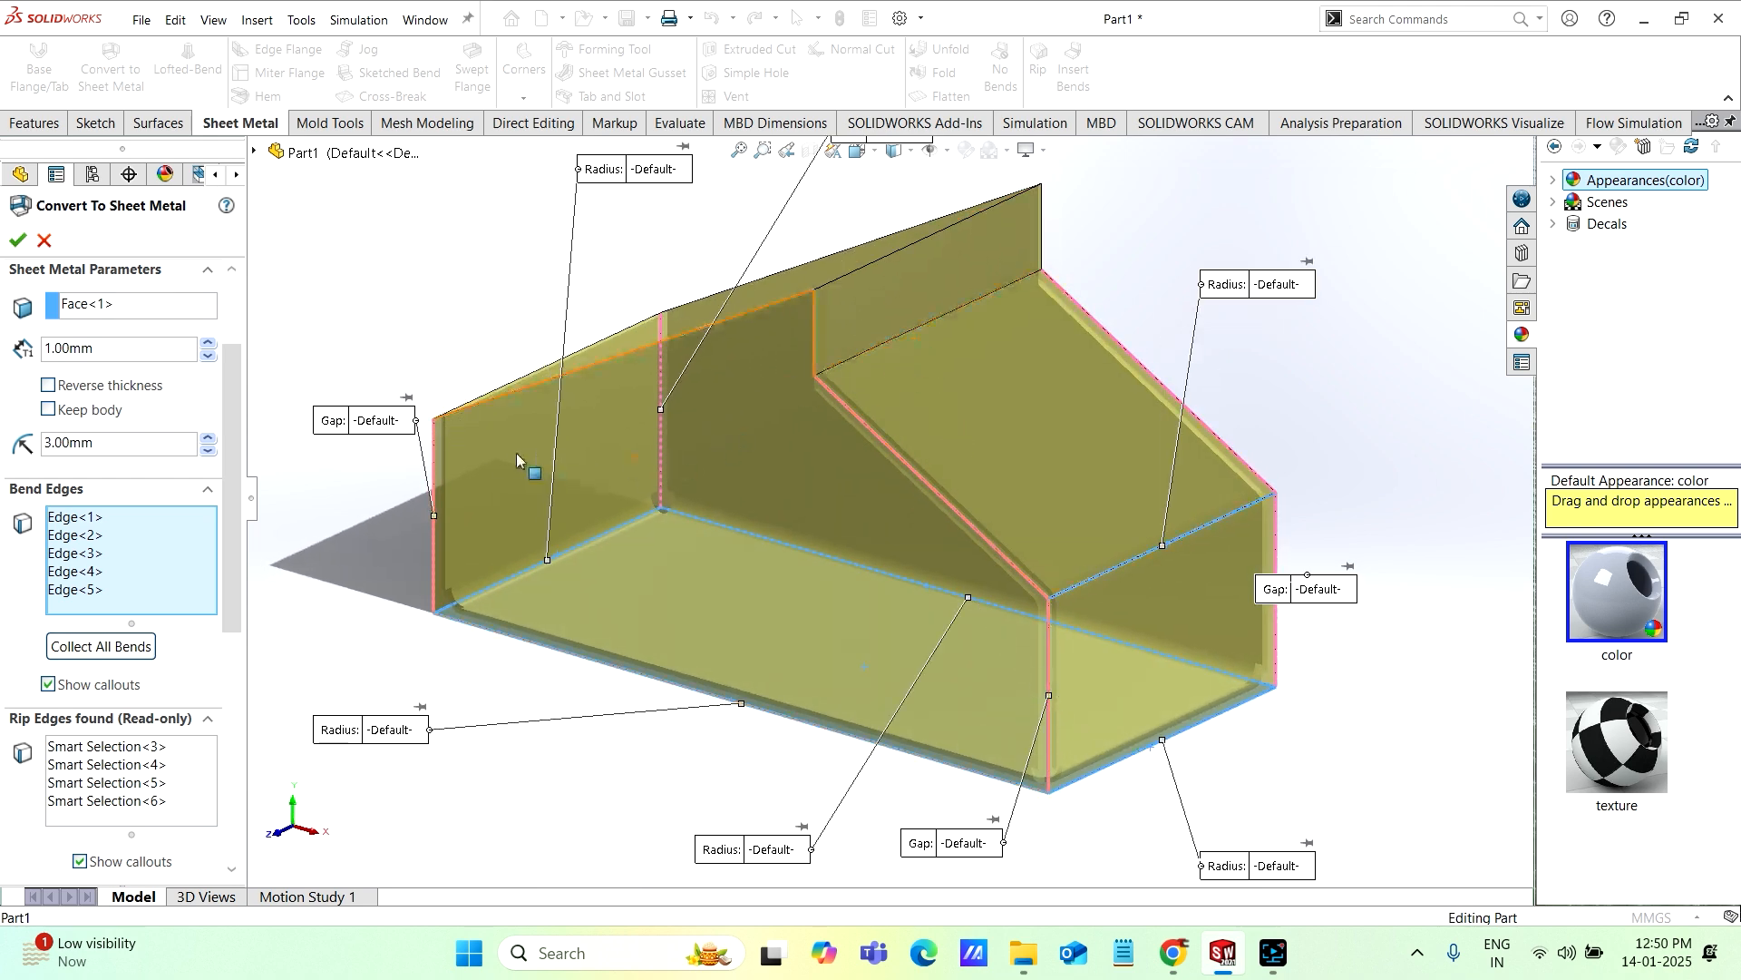
click(918, 325)
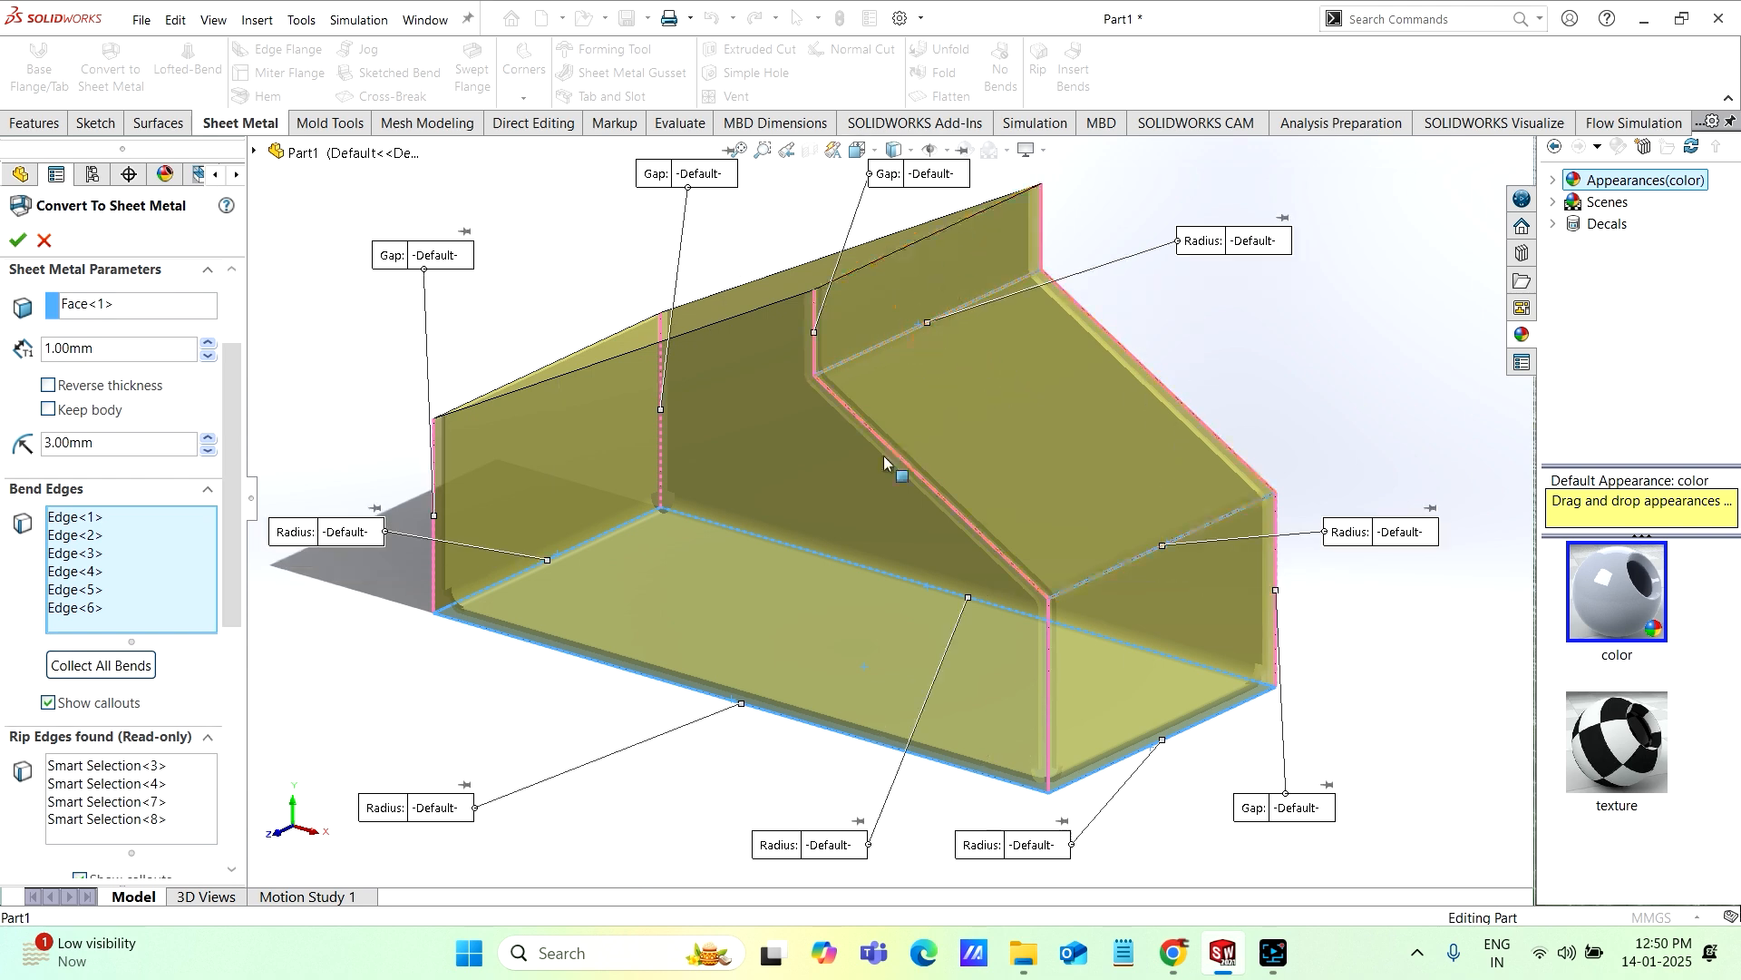
Step: Add the edge where the long sloped face meets the short end wall opposite the step as a bend edge
middle_drag(884, 455, 1011, 474)
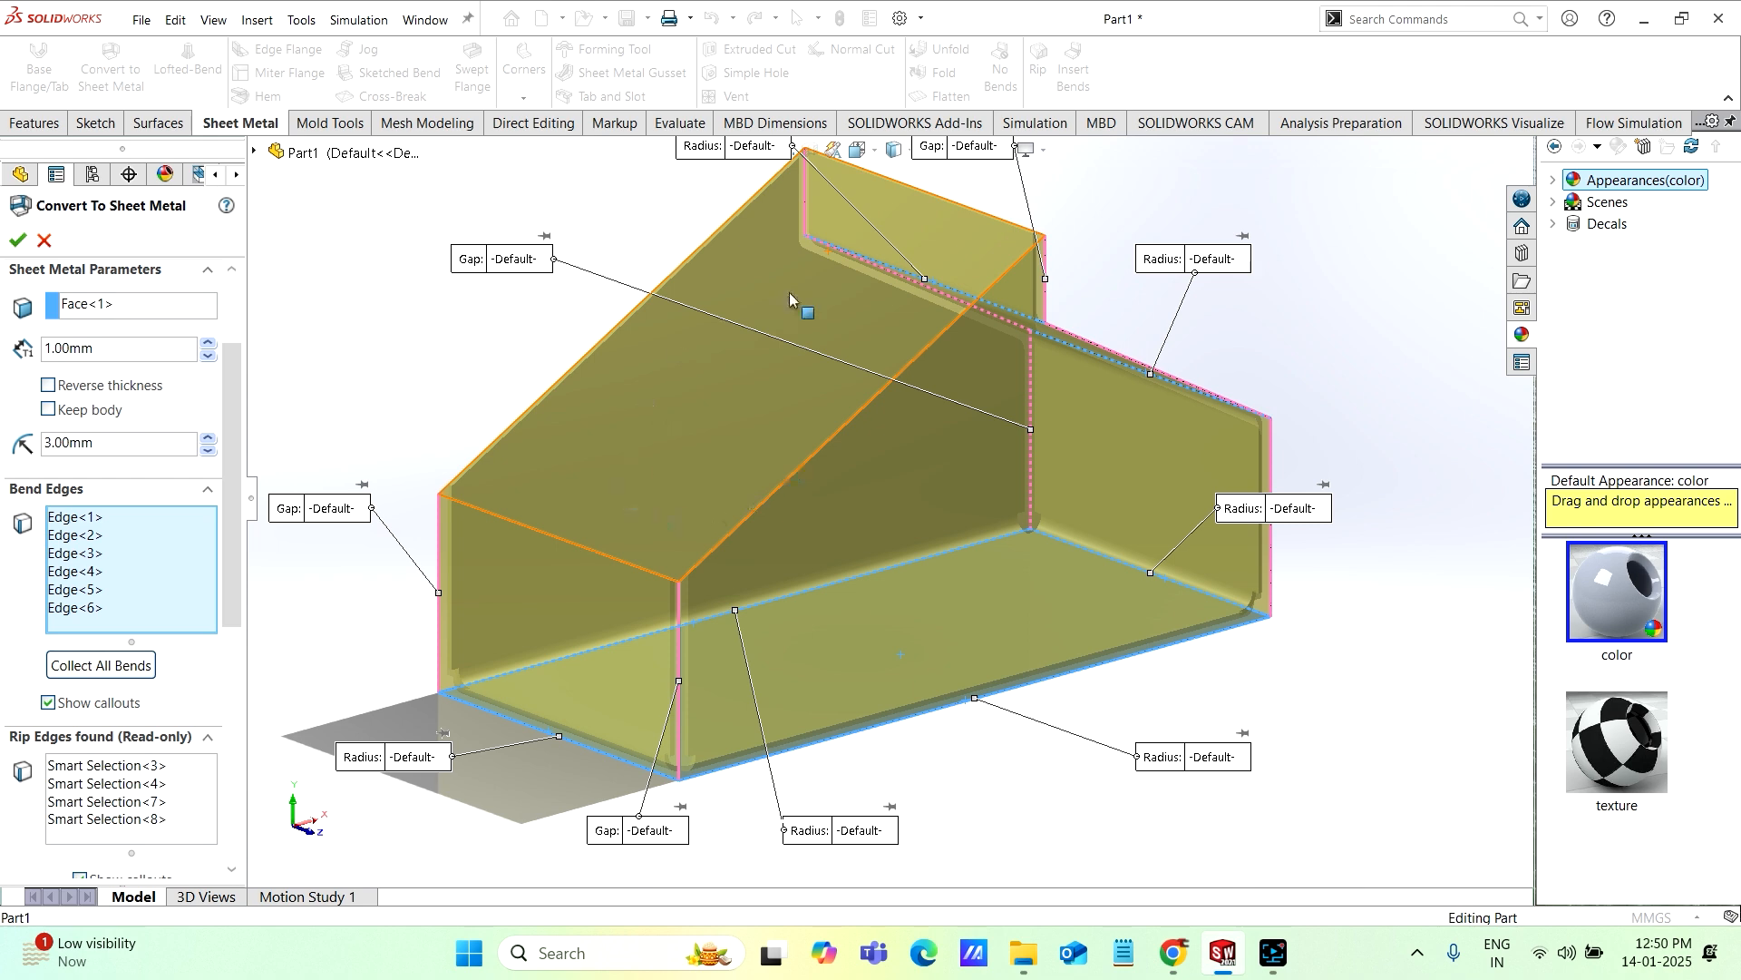
click(563, 541)
mouse_move(880, 495)
middle_down()
mouse_move(982, 481)
mouse_move(894, 500)
mouse_move(868, 479)
middle_up()
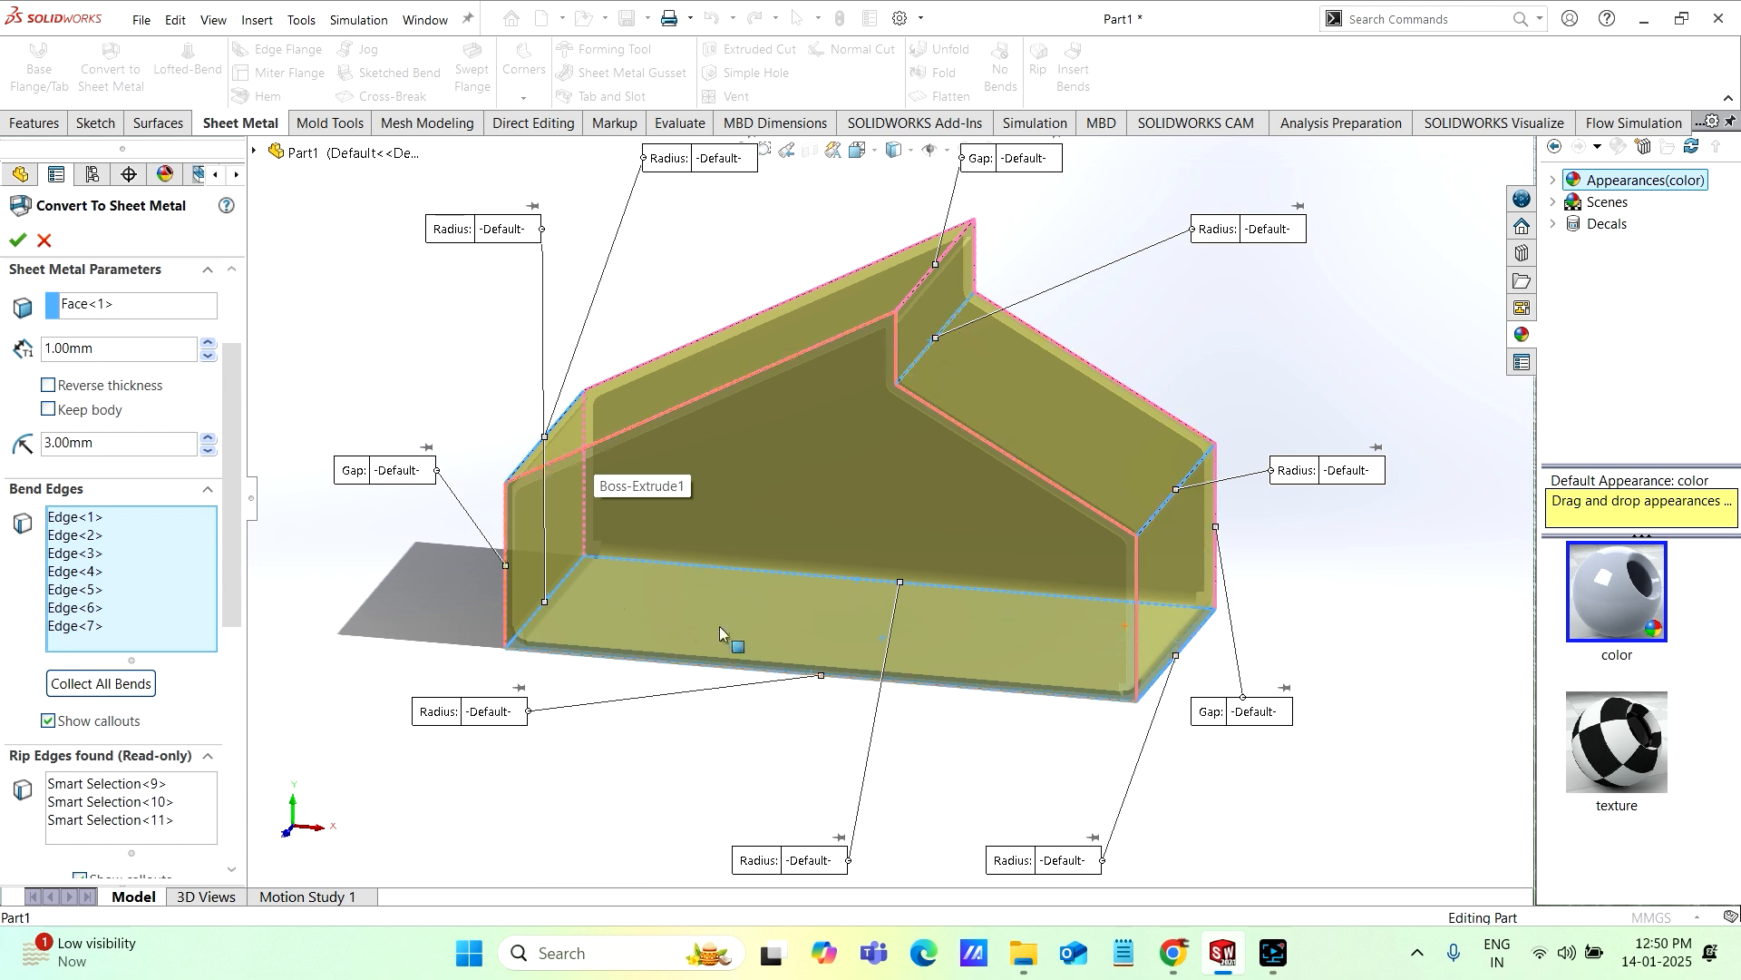
middle_drag(768, 593, 760, 597)
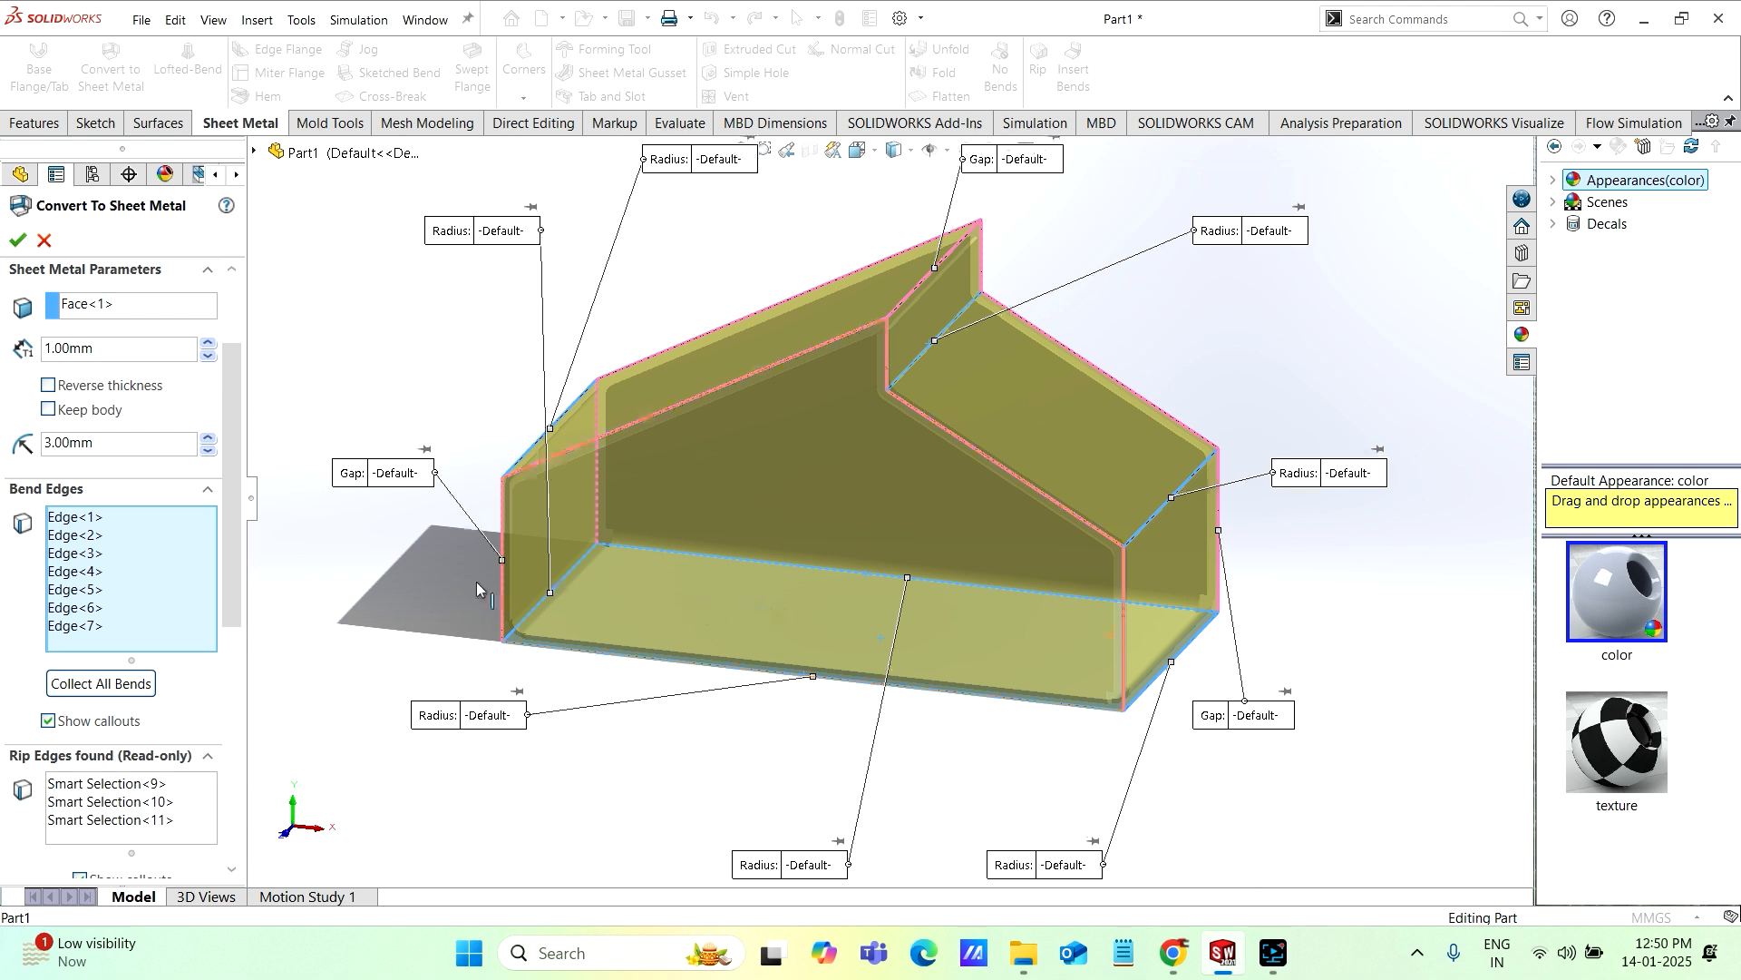
Step: Review the rip edges, rip sketches and corner defaults of the conversion, and examine the previewed gap along the ripped edges
drag(235, 533, 200, 651)
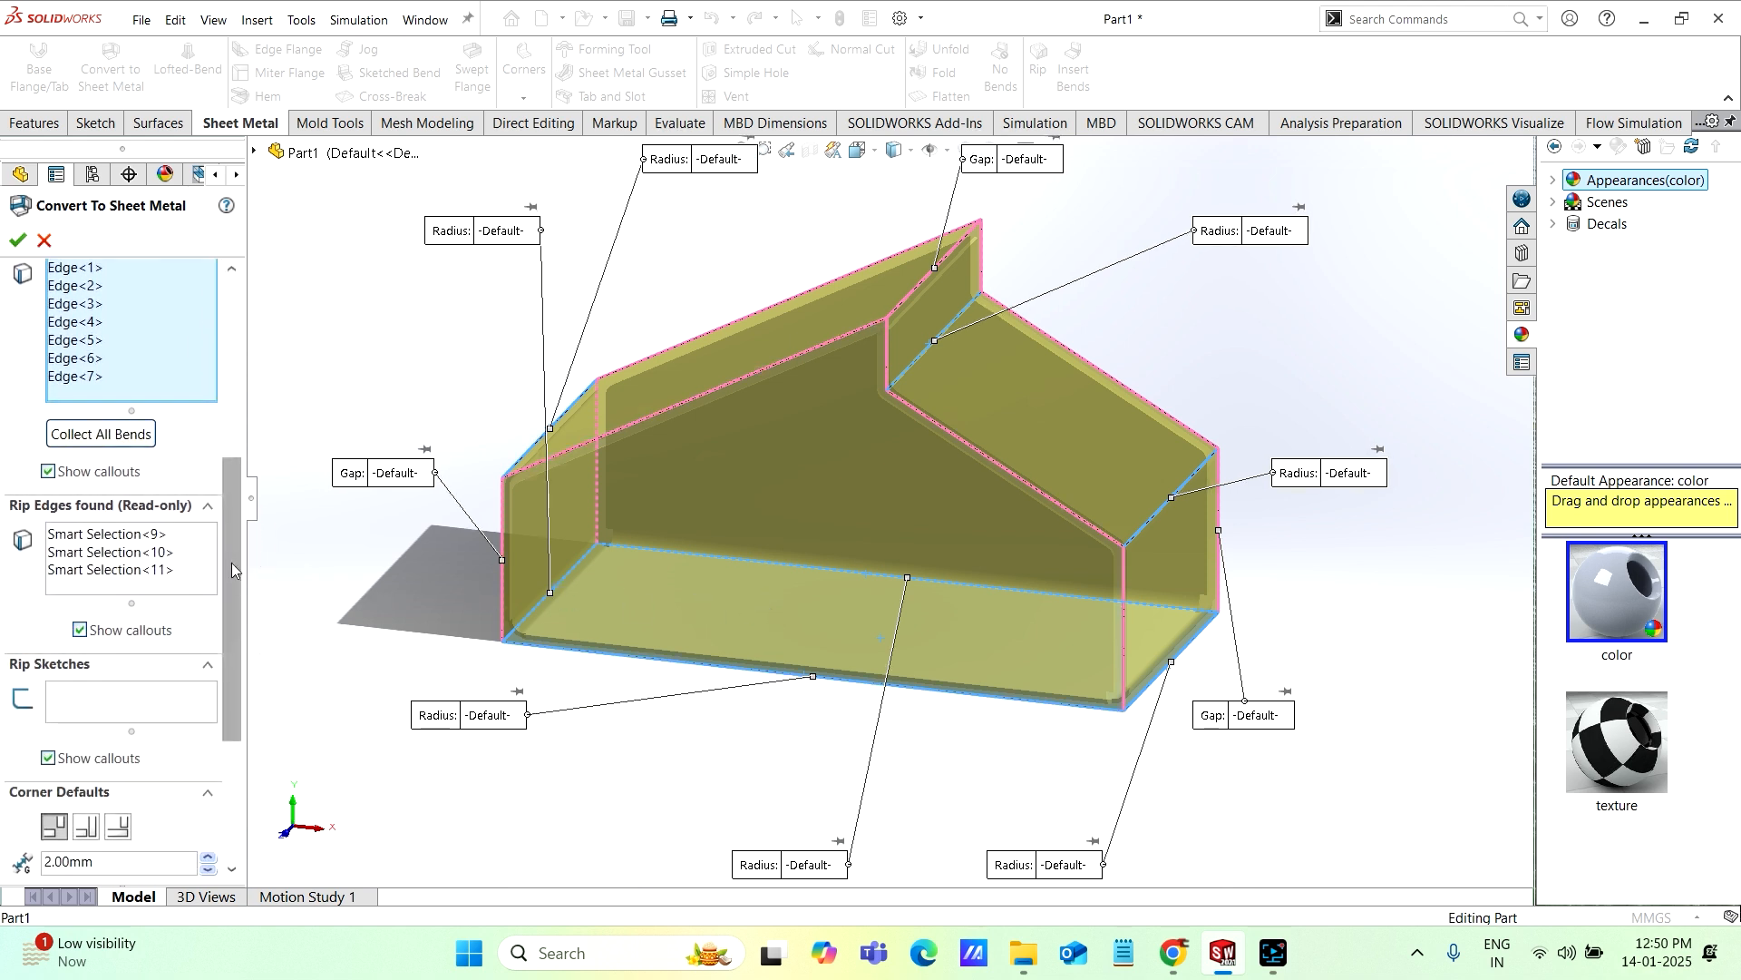
drag(231, 562, 231, 561)
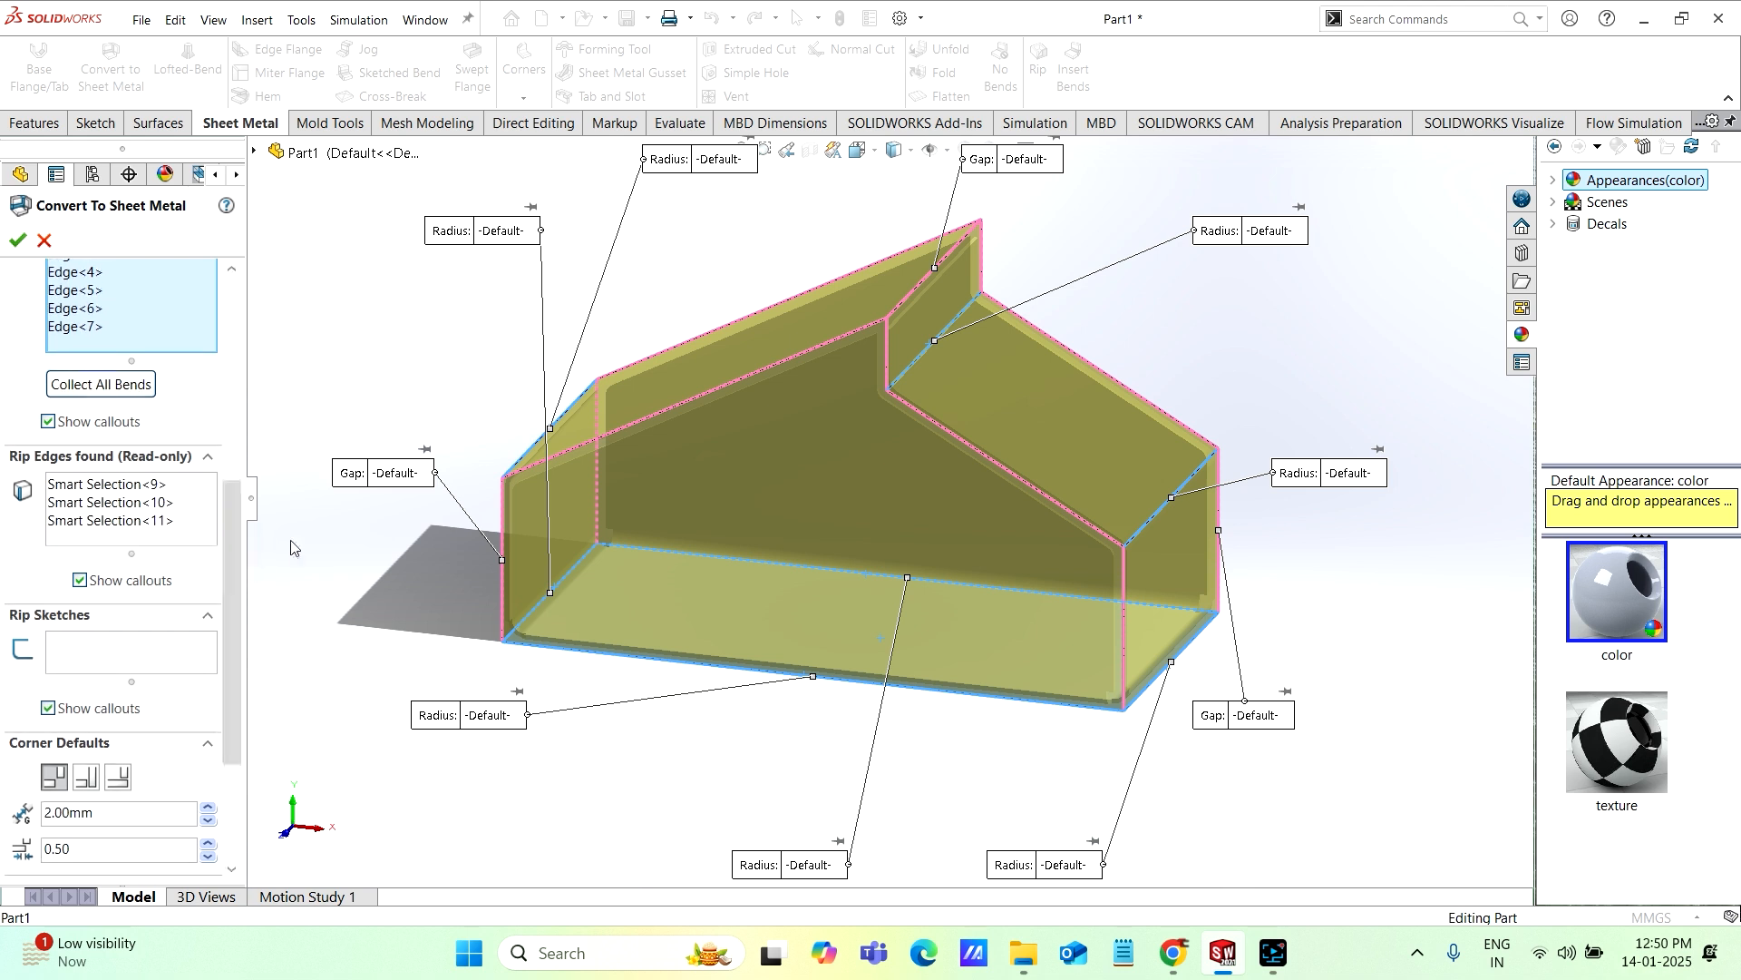
drag(236, 570, 233, 610)
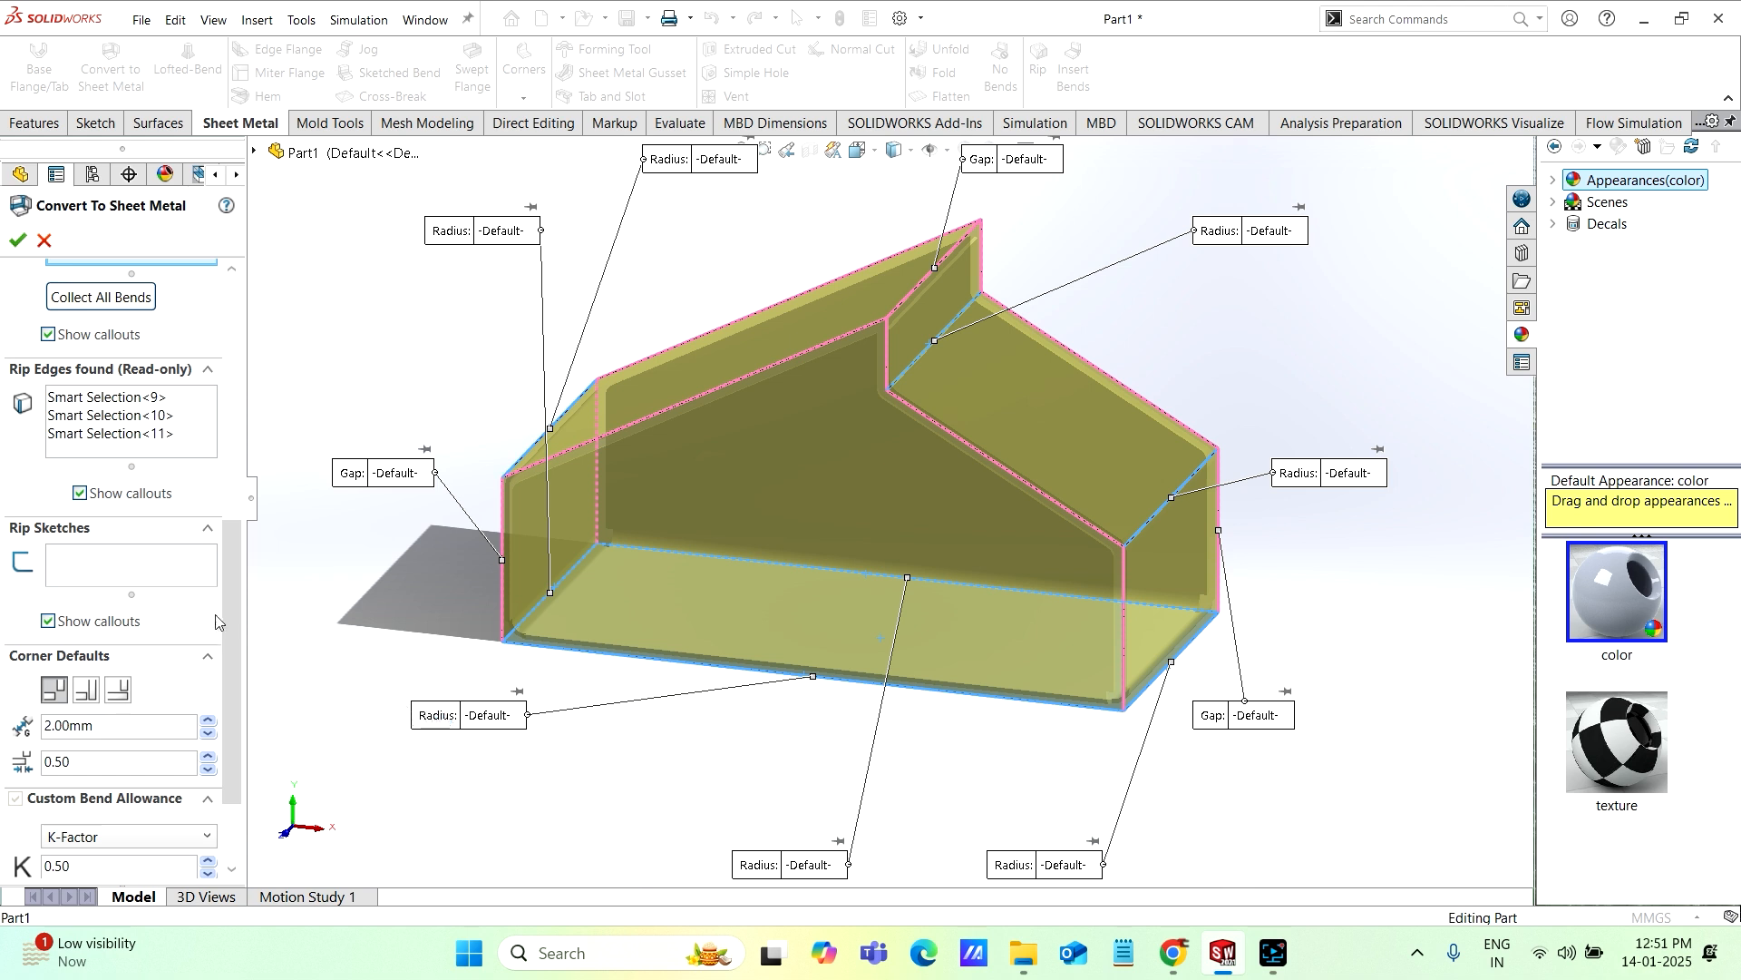
drag(230, 596, 230, 651)
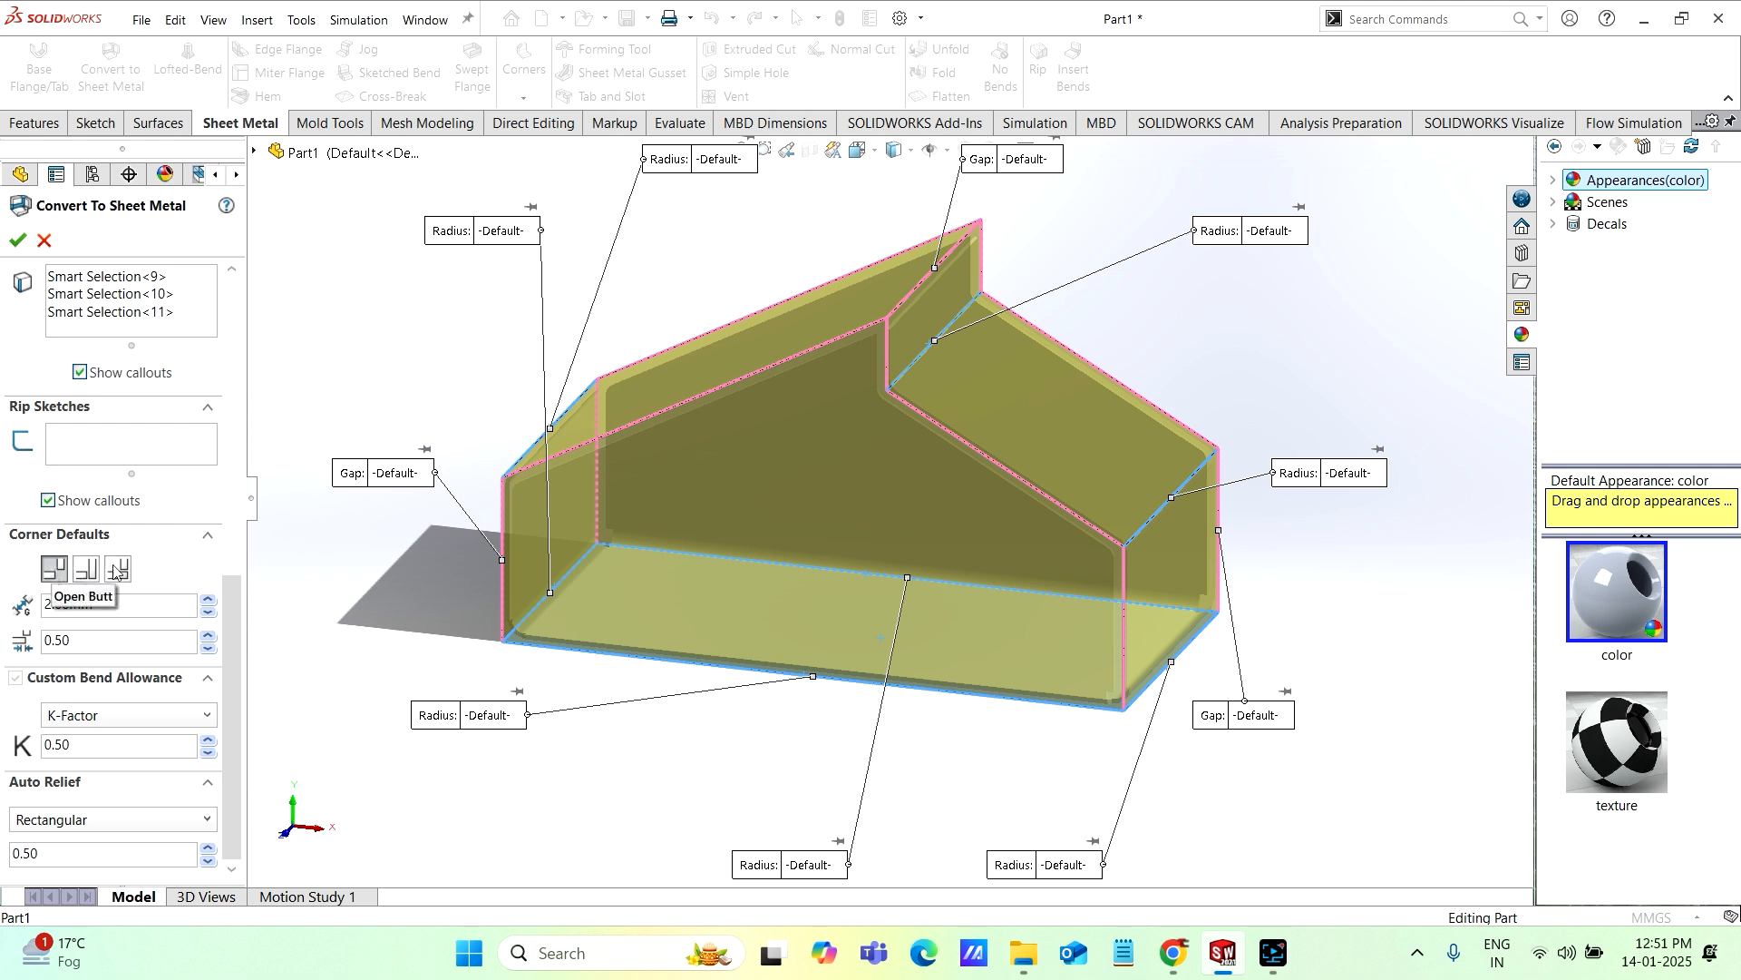
click(229, 625)
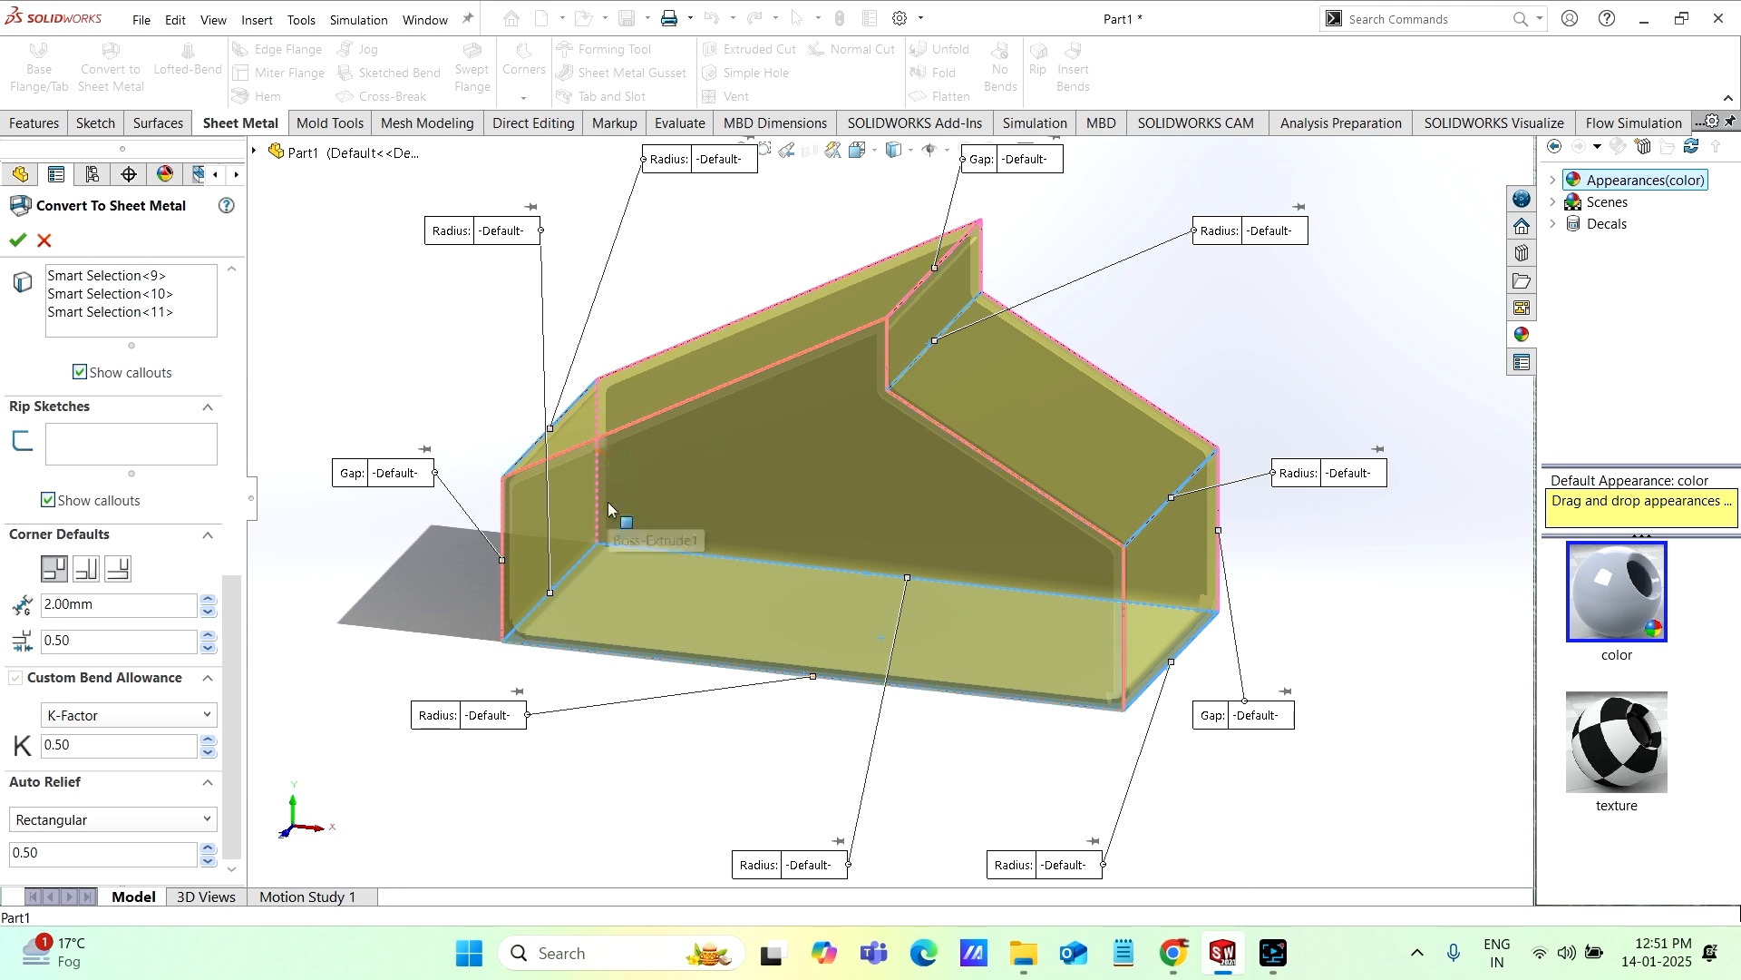
middle_drag(609, 505, 653, 522)
scroll(675, 435, down, 2)
scroll(698, 457, down, 3)
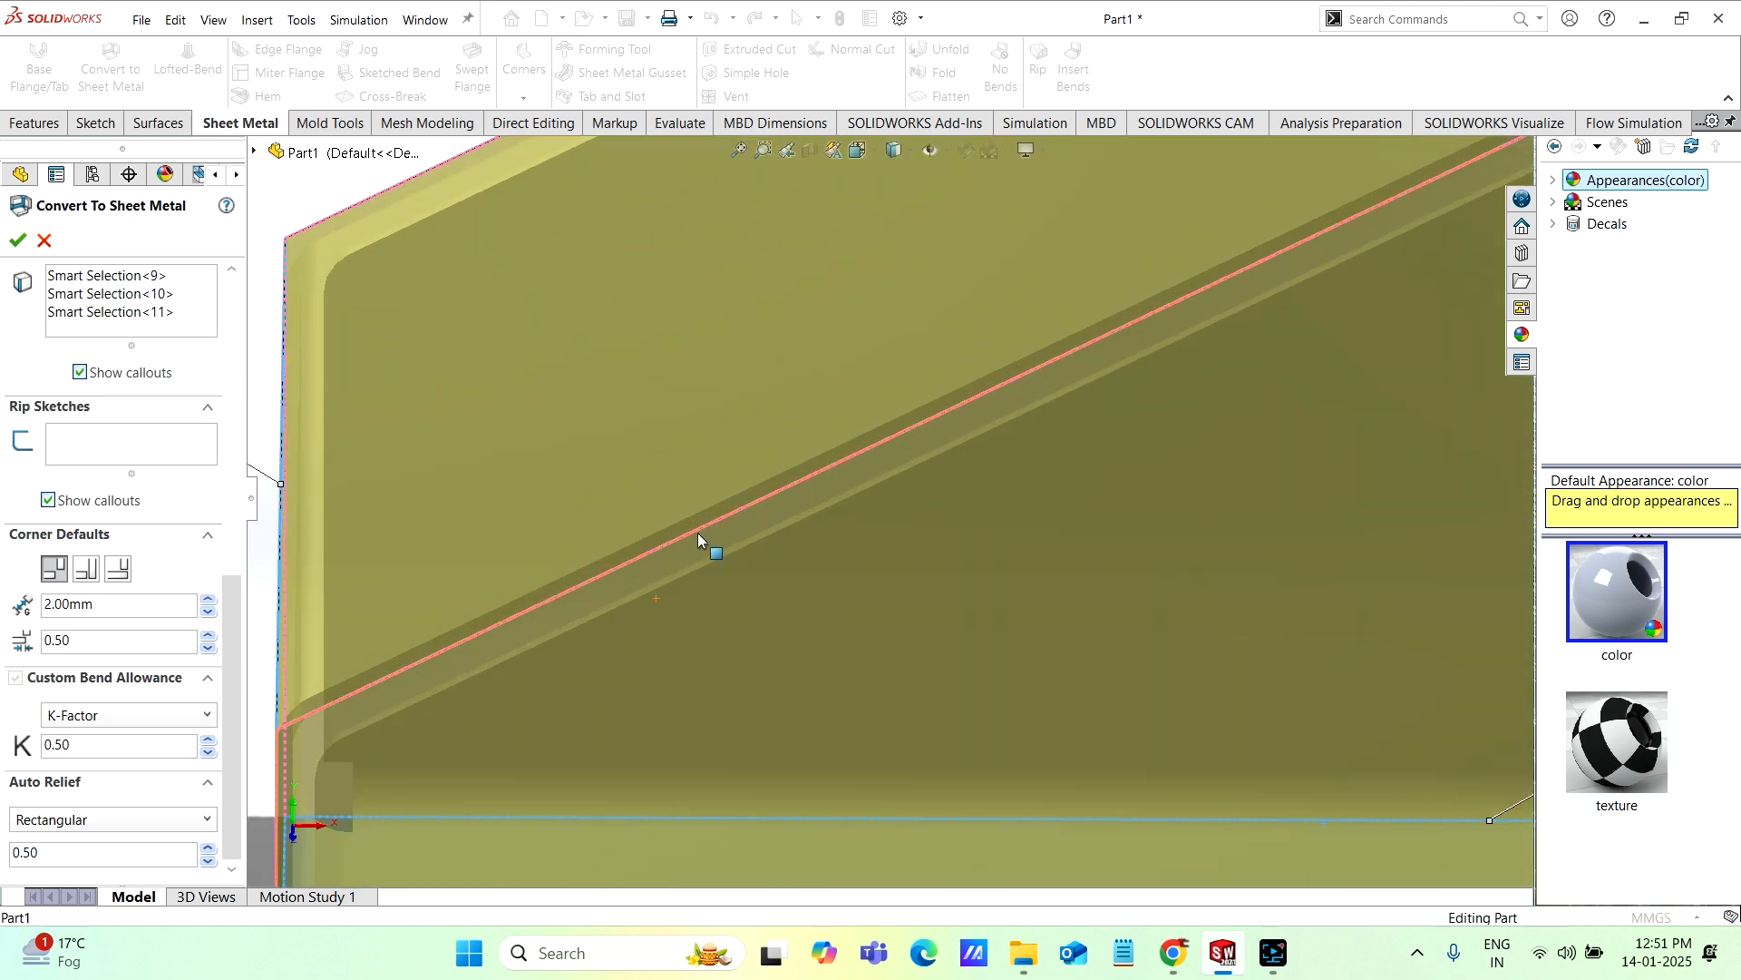
scroll(727, 546, up, 1)
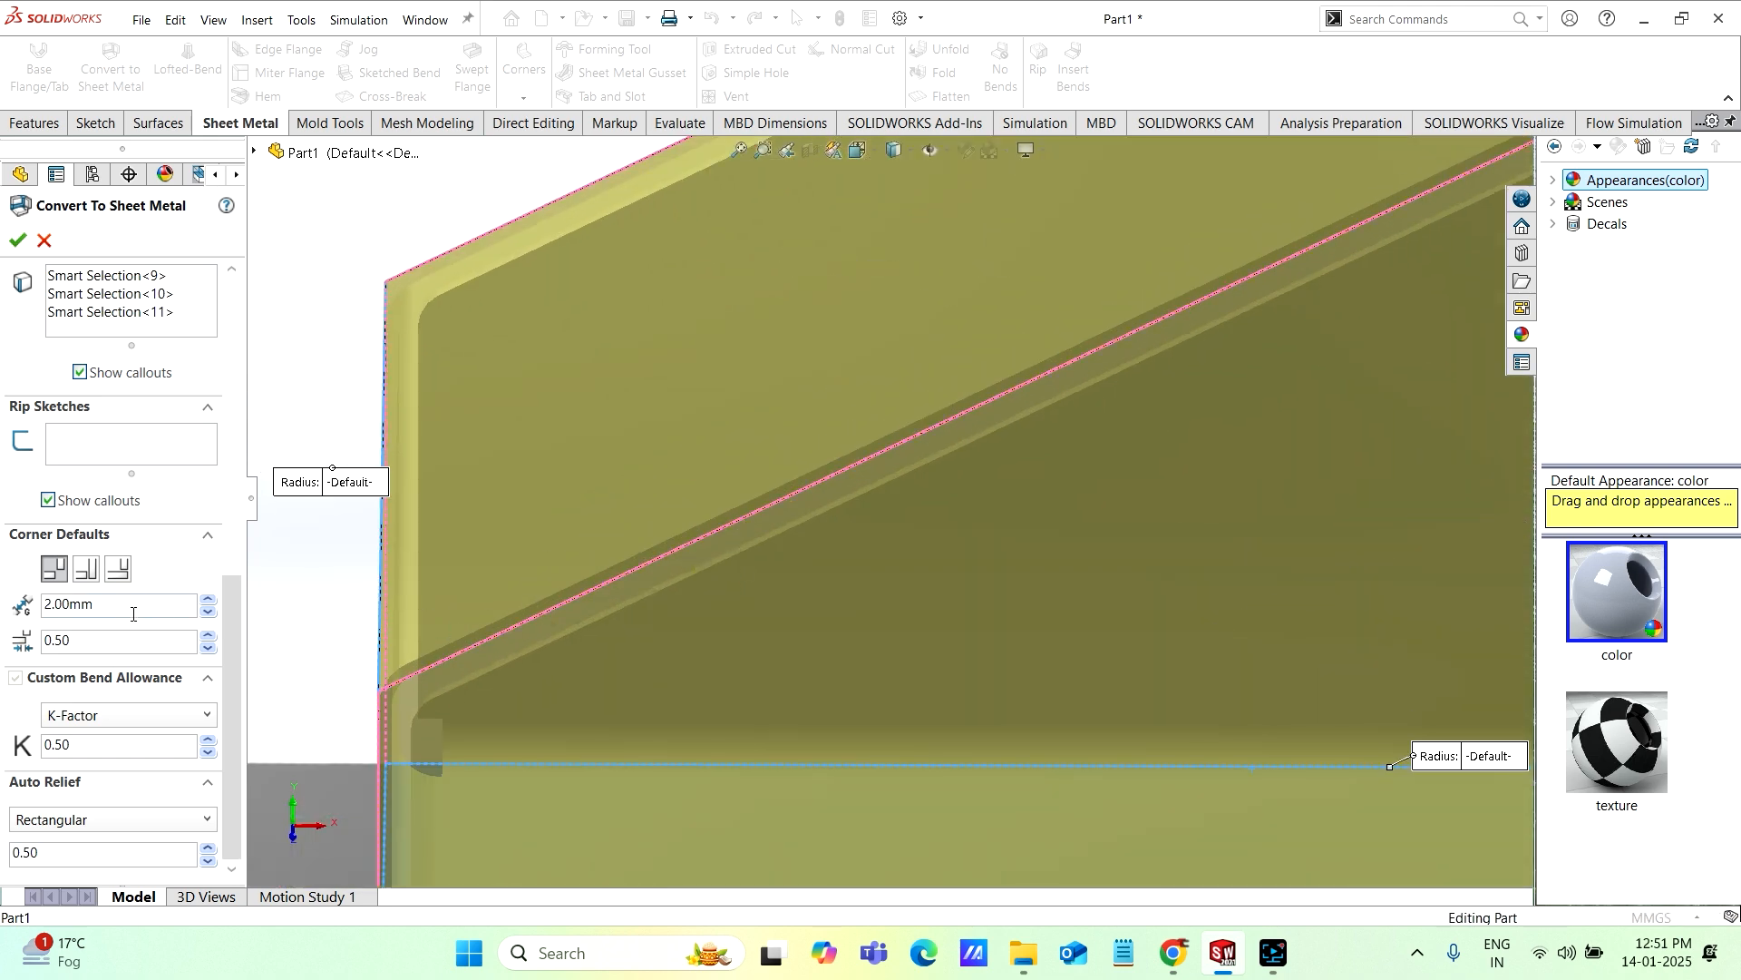
double_click(105, 606)
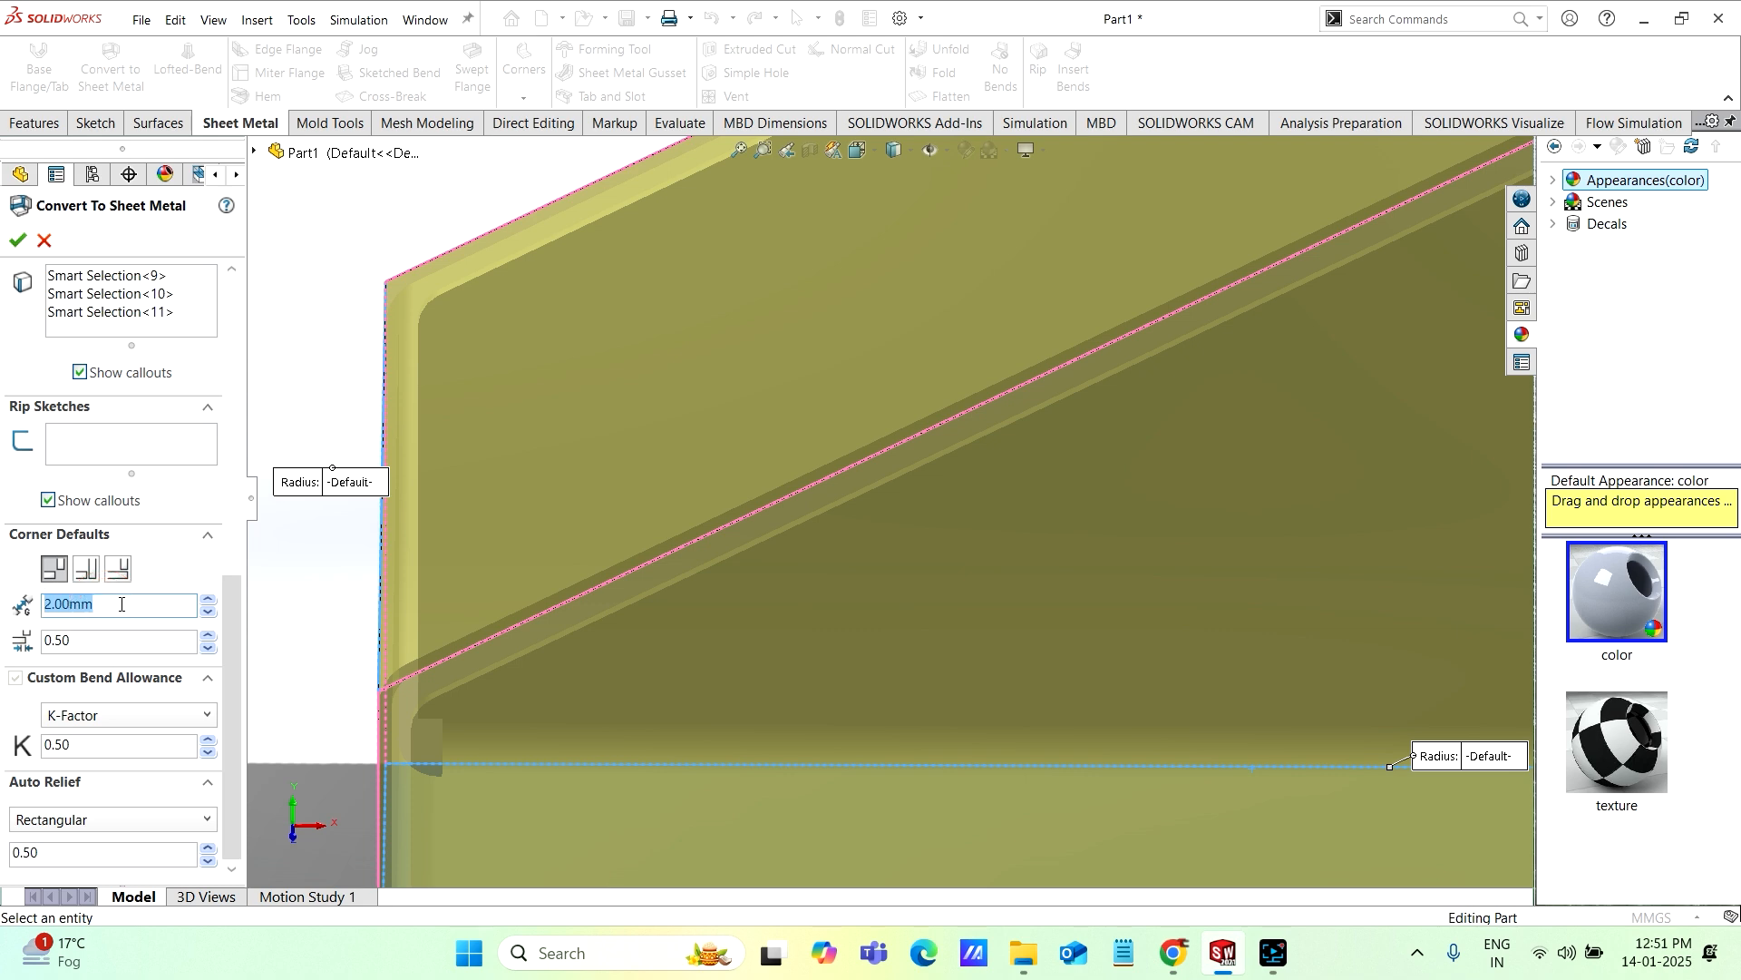
scroll(726, 640, up, 2)
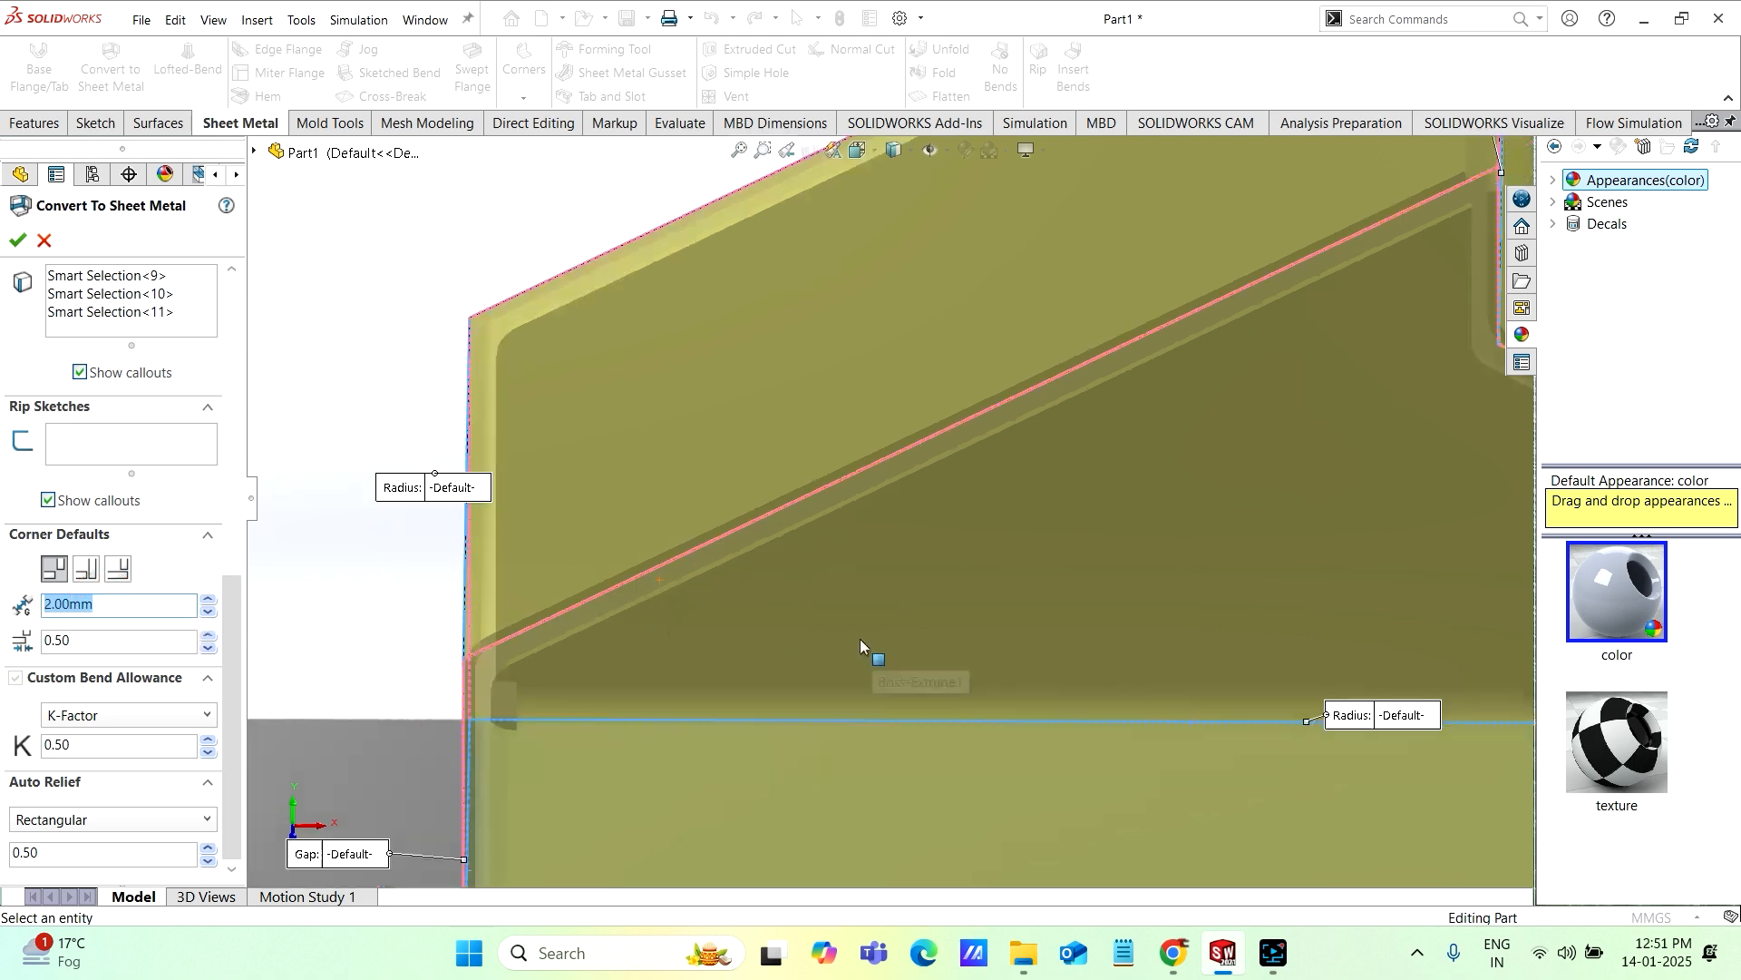
scroll(1130, 544, down, 1)
scroll(1124, 542, up, 1)
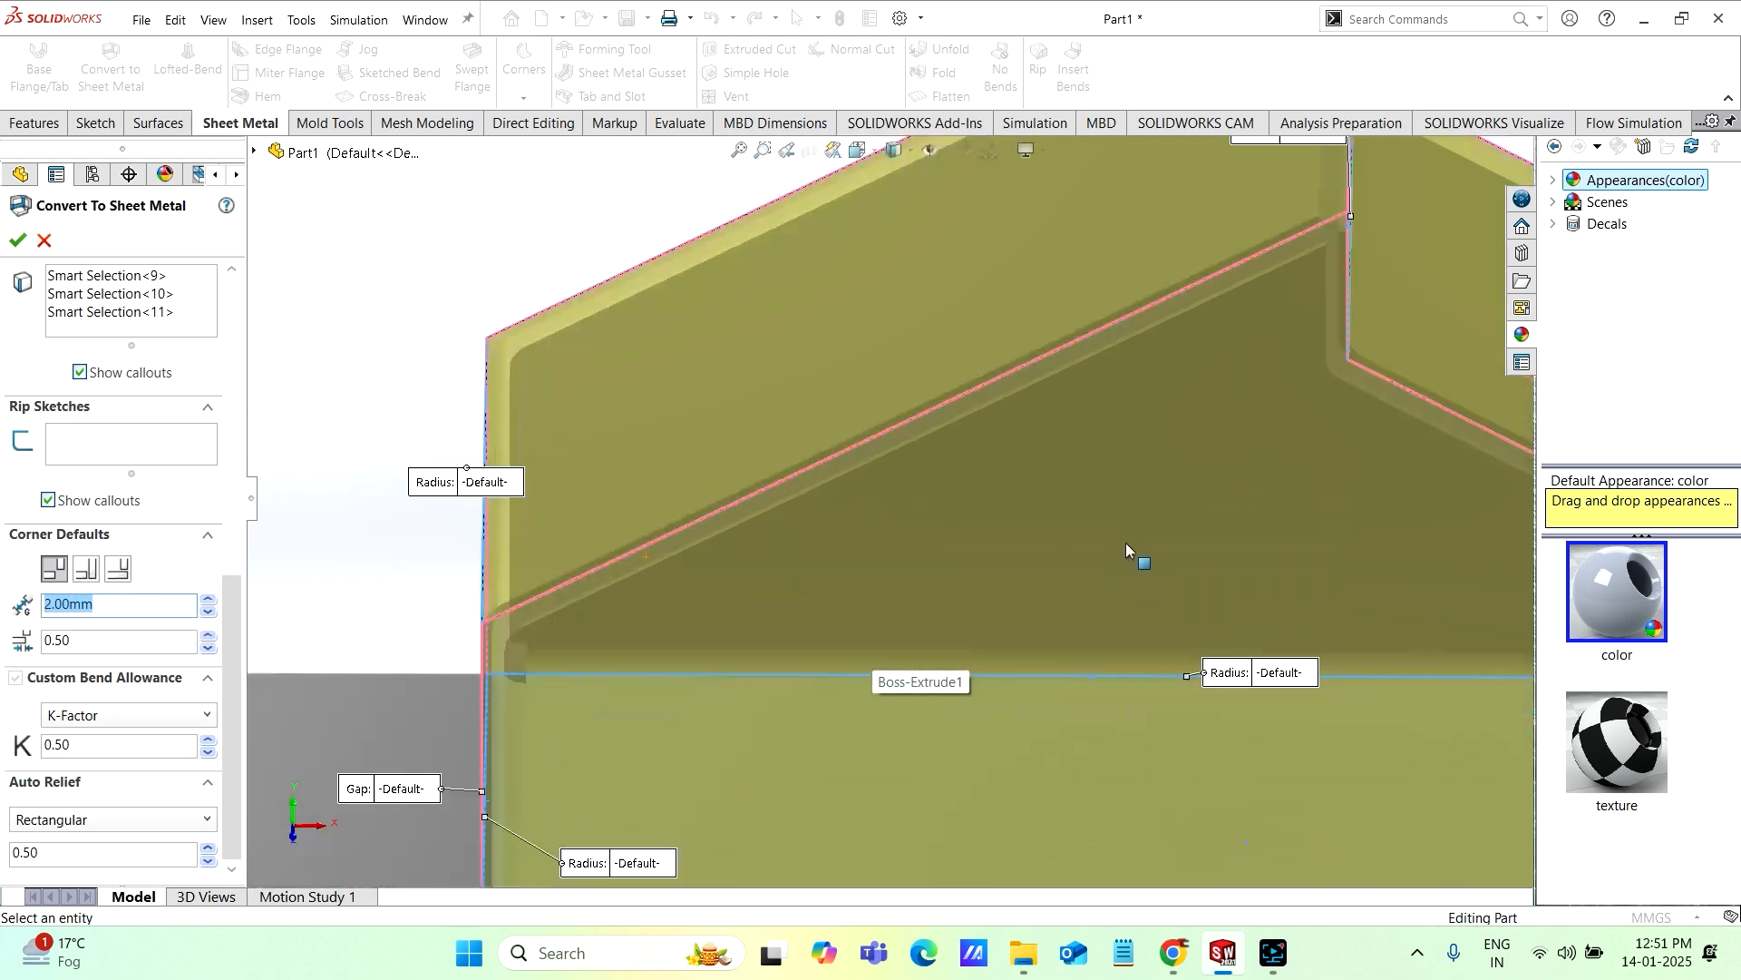
Step: Review the K-factor bend allowance setting and examine the previewed bends and corners of the end wall
click(232, 597)
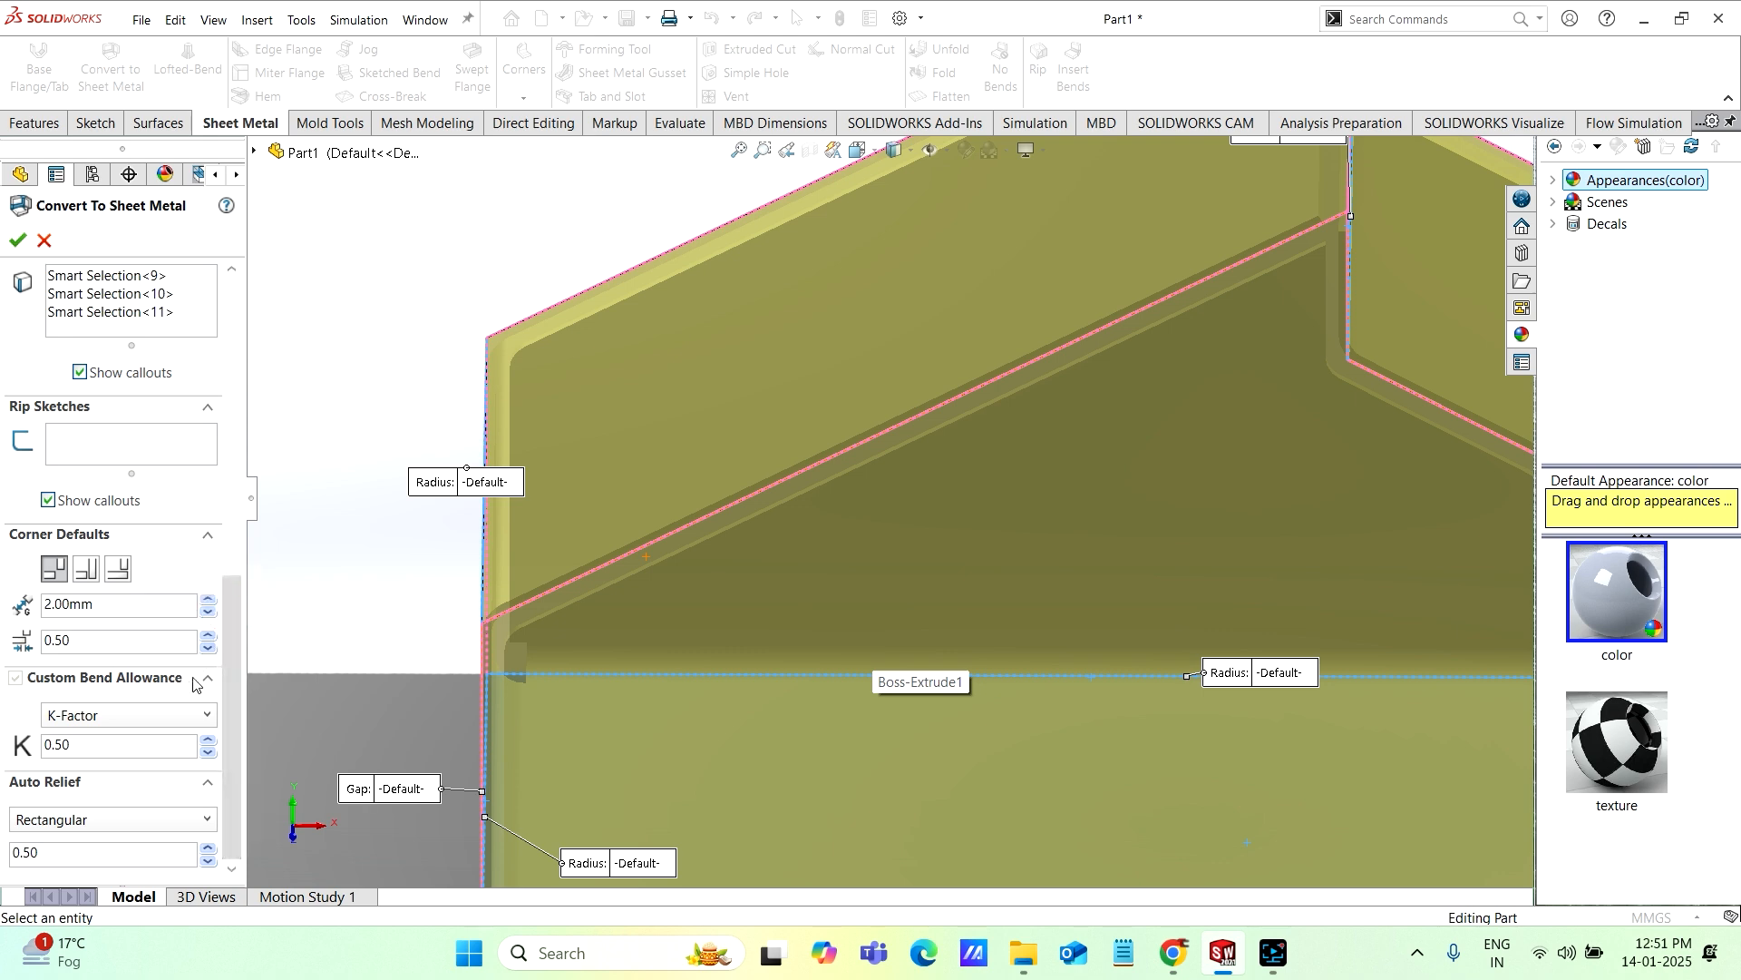
mouse_move(234, 741)
mouse_down()
mouse_move(233, 726)
mouse_move(233, 743)
mouse_up()
scroll(634, 644, up, 3)
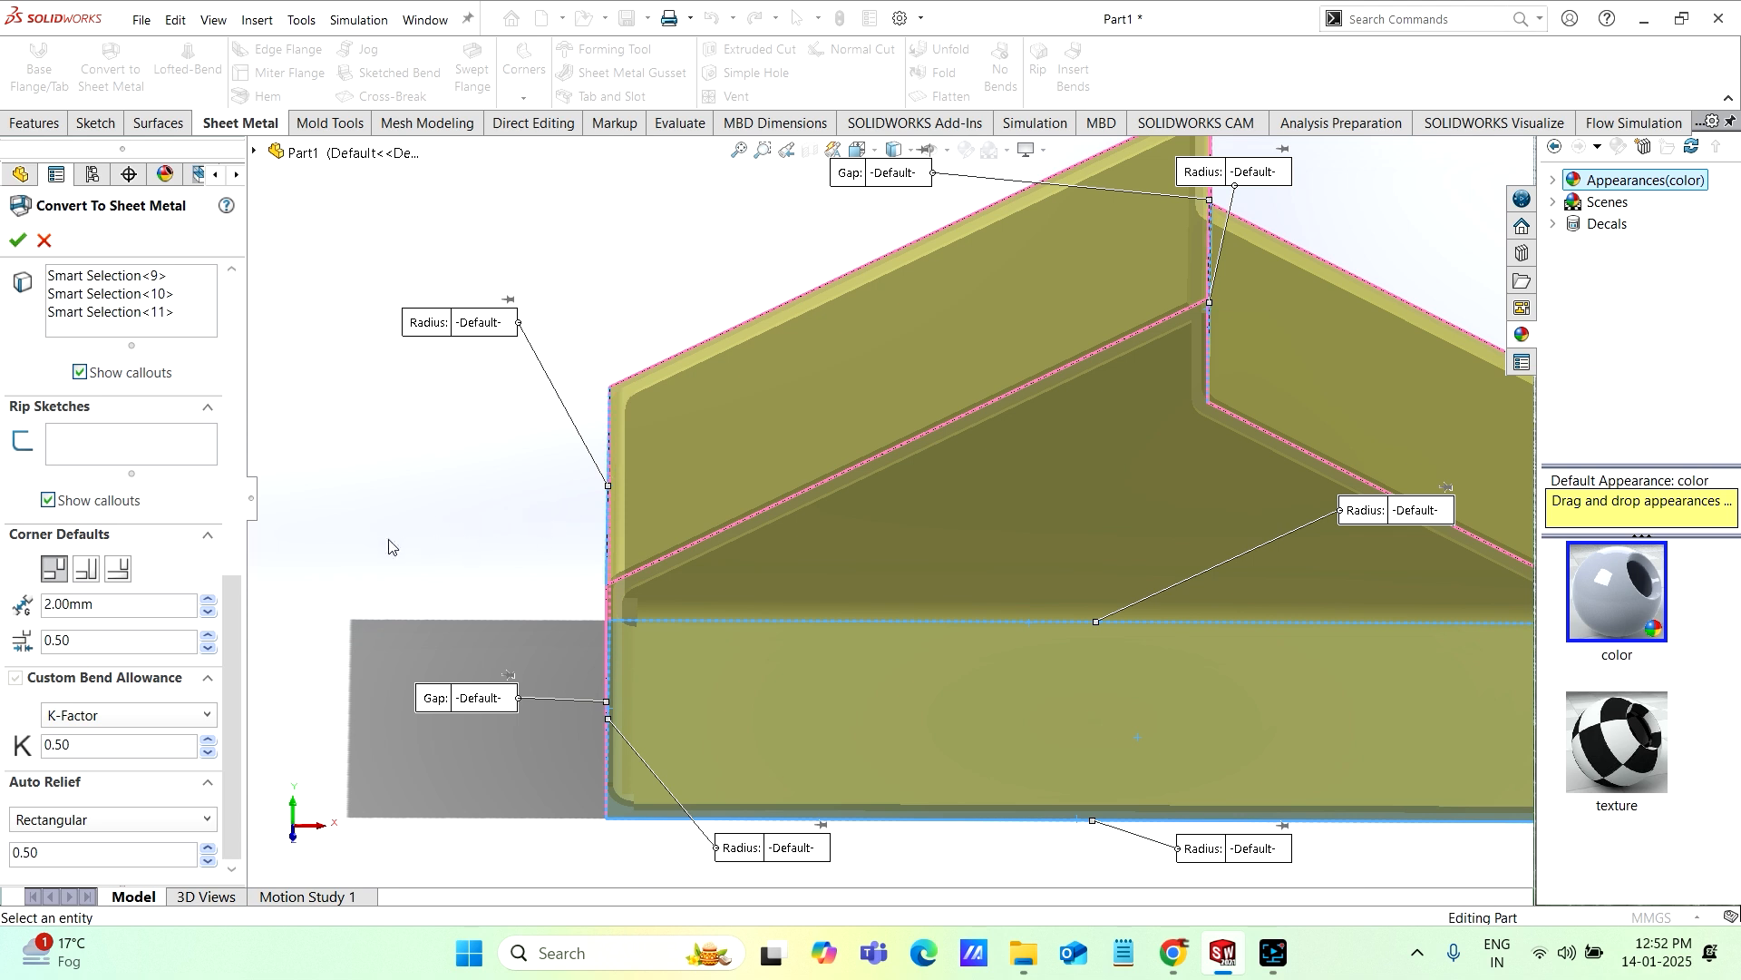
double_click(86, 747)
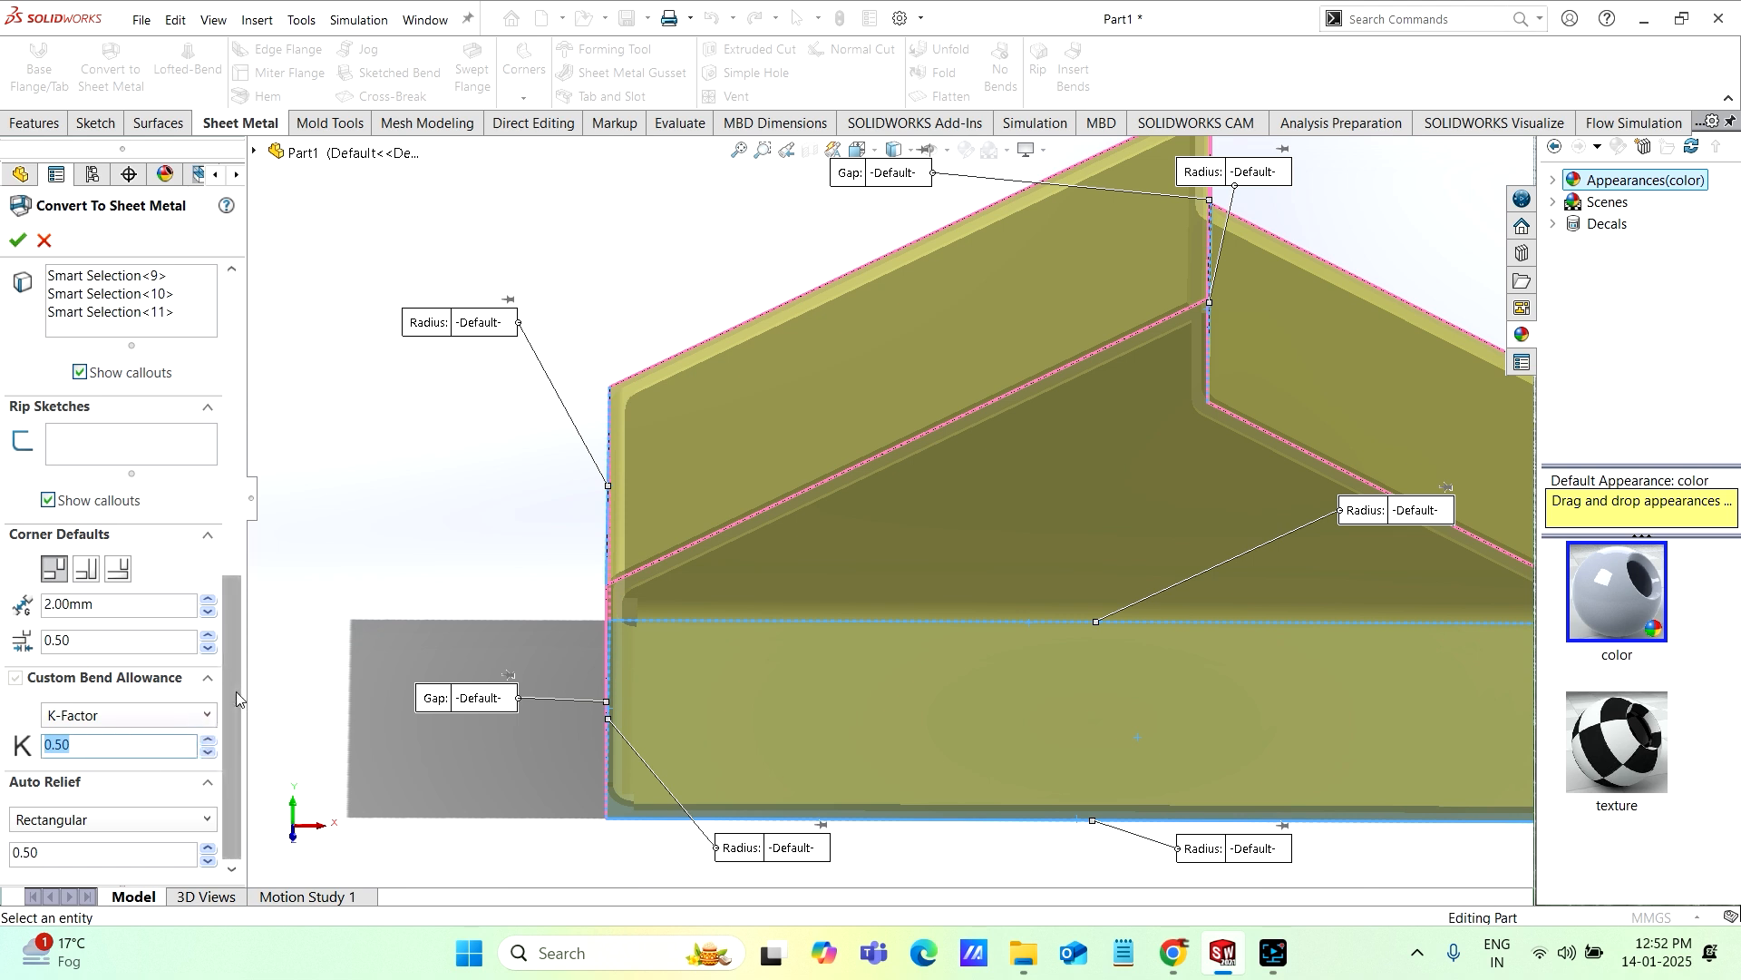
drag(234, 688, 229, 720)
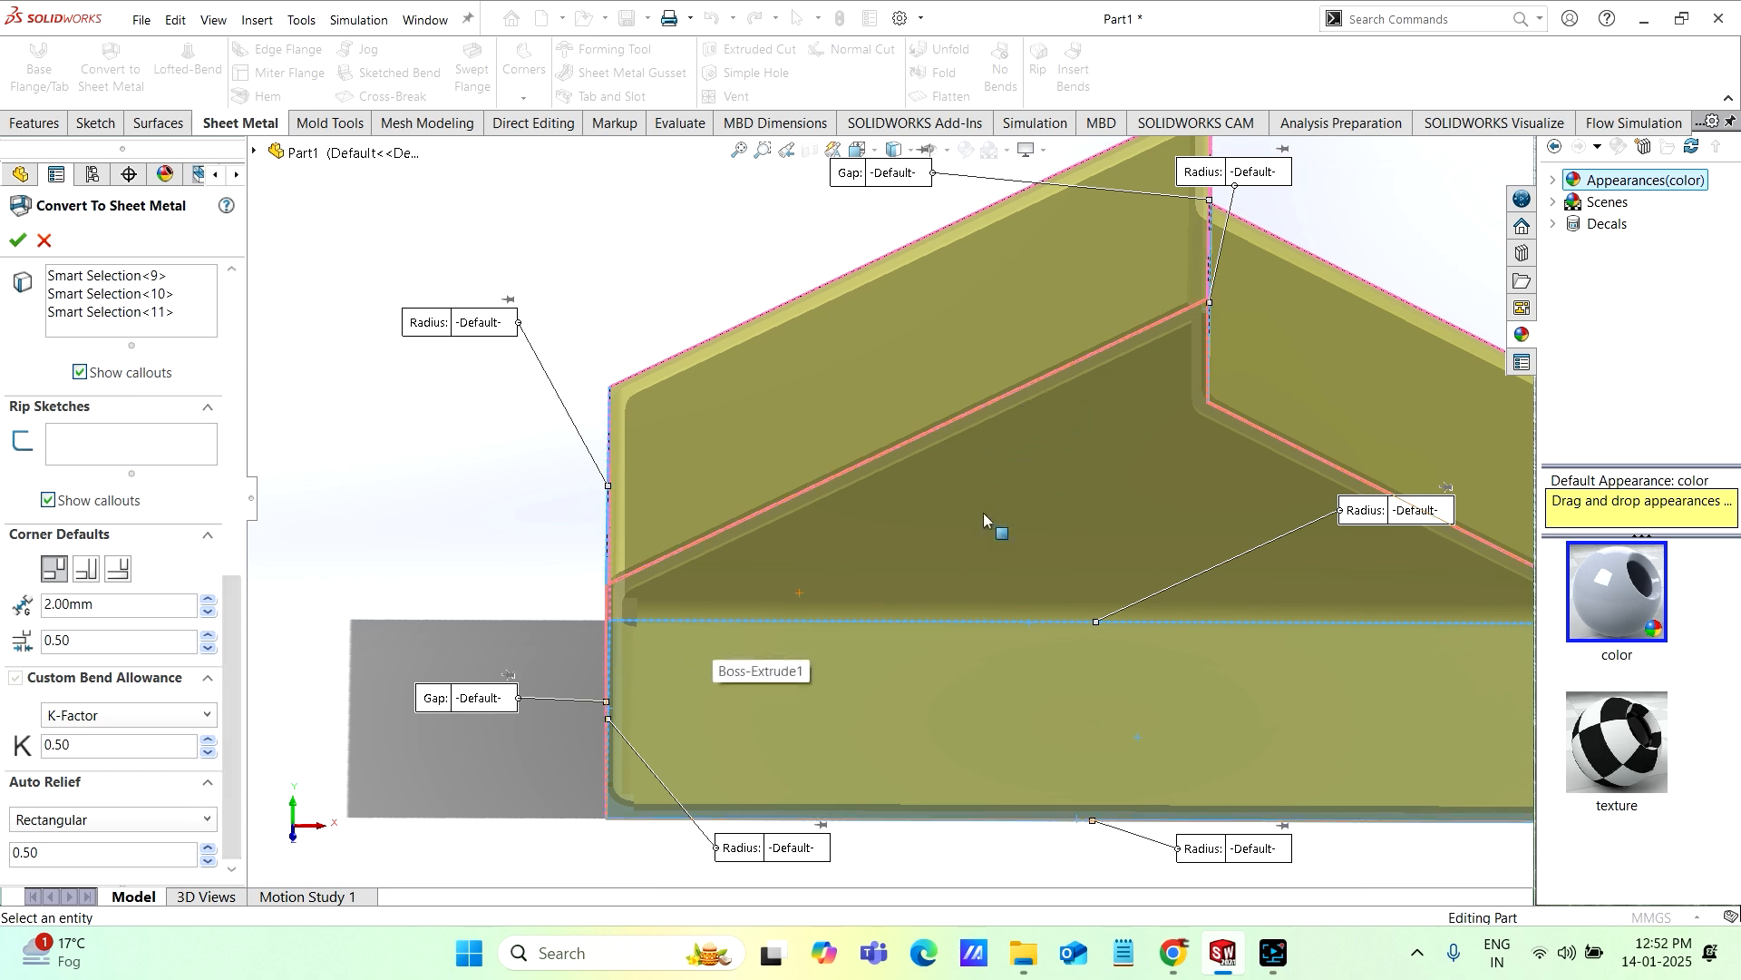
middle_drag(938, 544, 1019, 513)
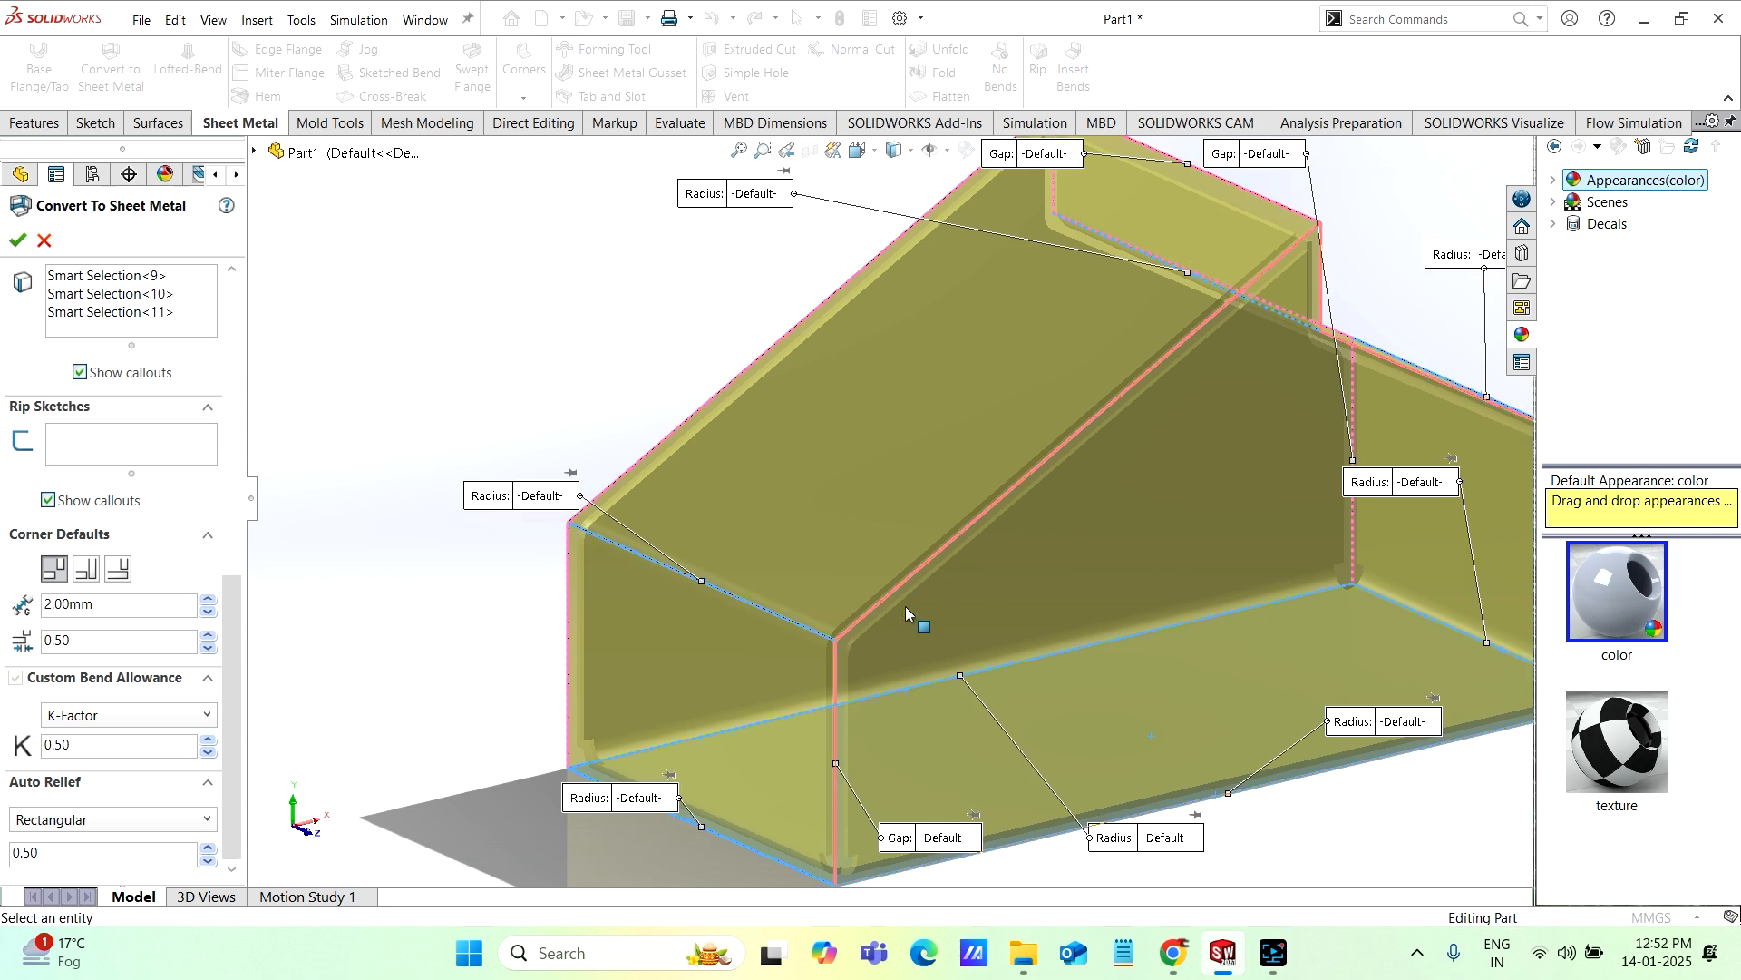
scroll(952, 608, down, 8)
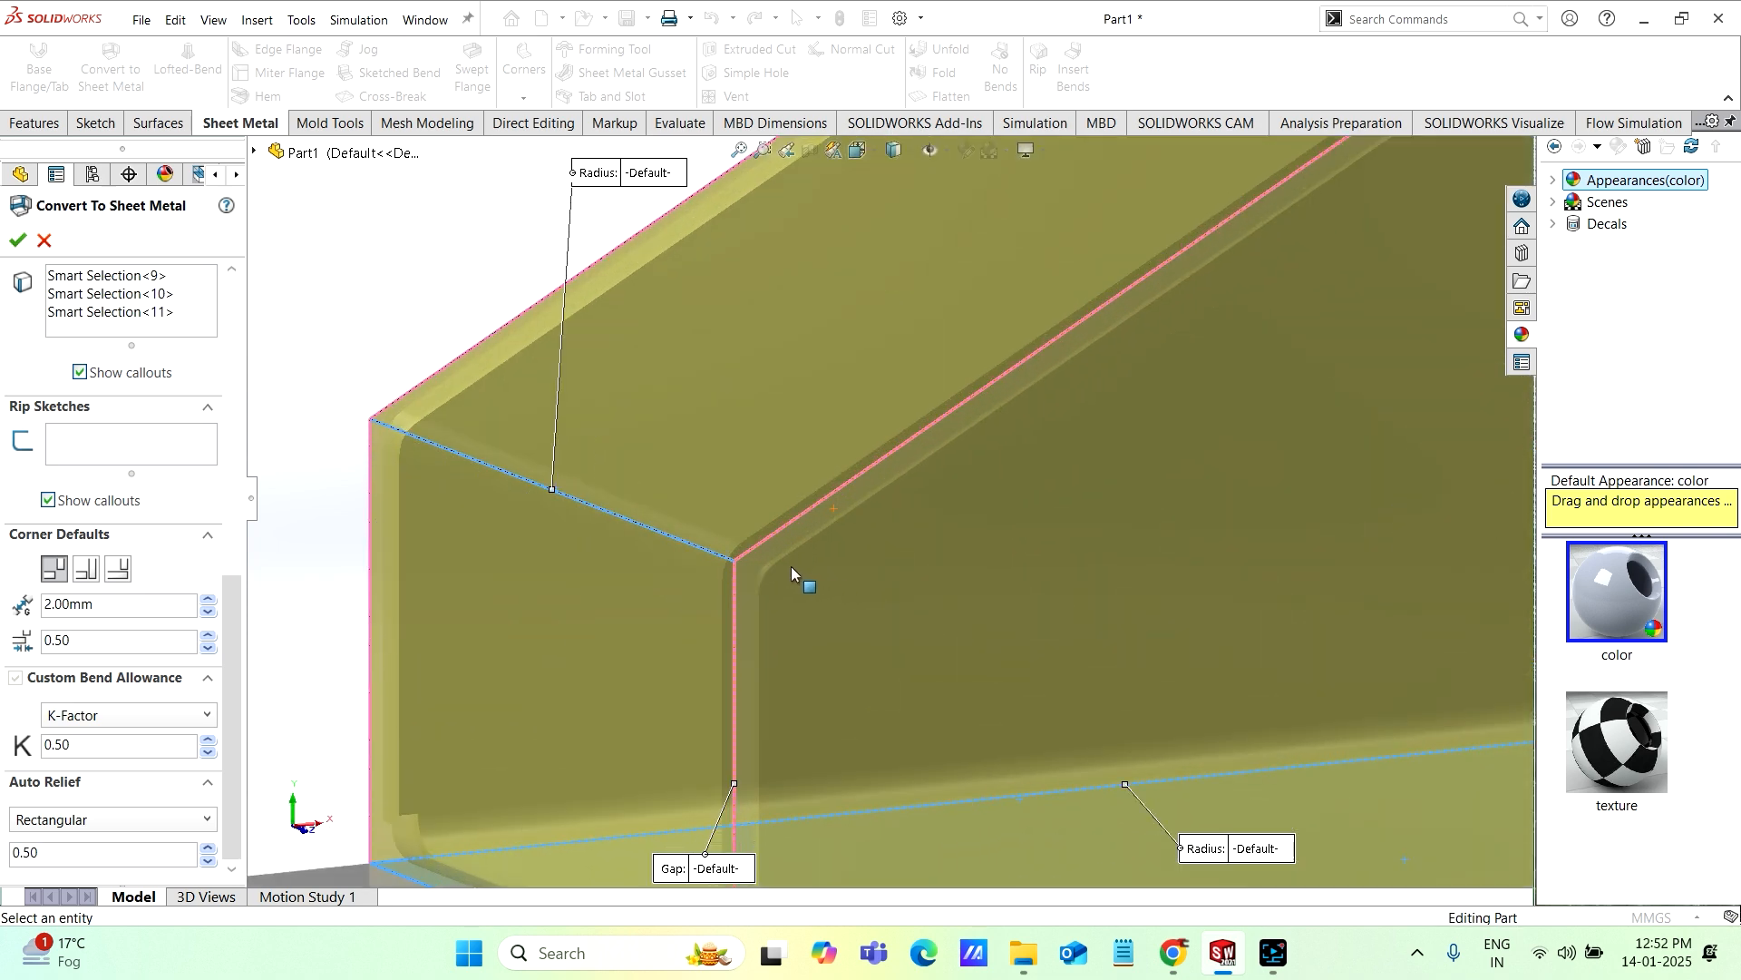
scroll(907, 611, up, 3)
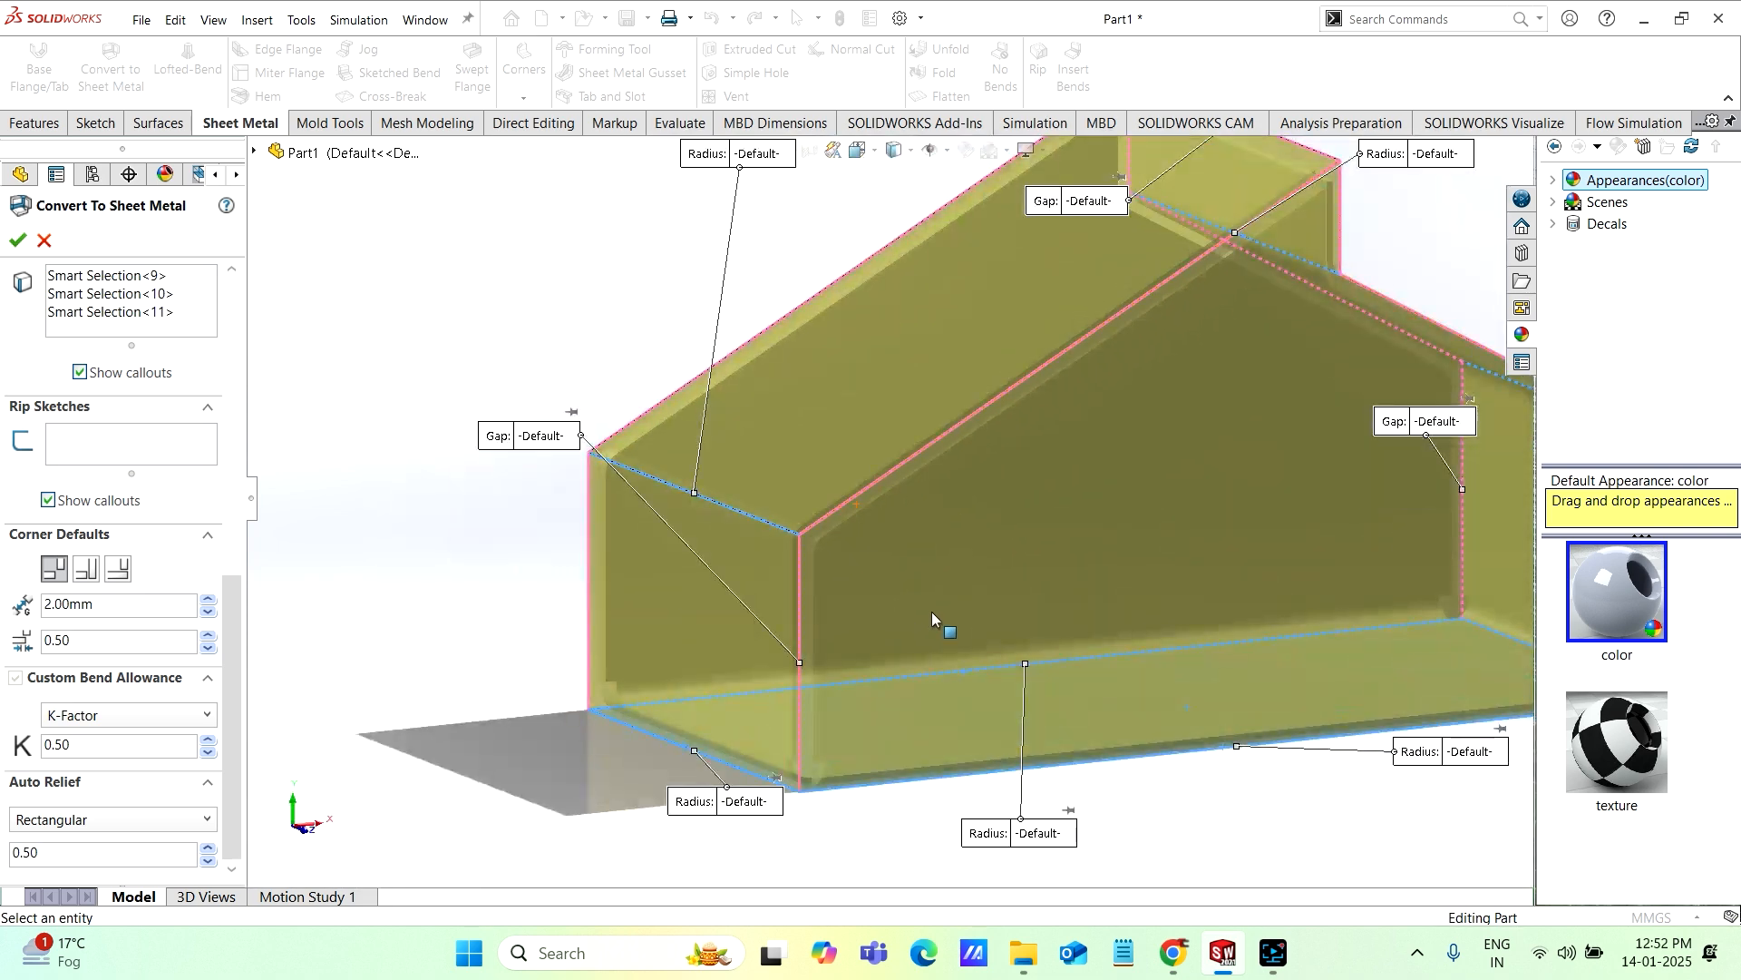
Step: Keep the rectangular auto relief with a relief ratio of 0.50 and accept the sheet metal conversion
click(204, 820)
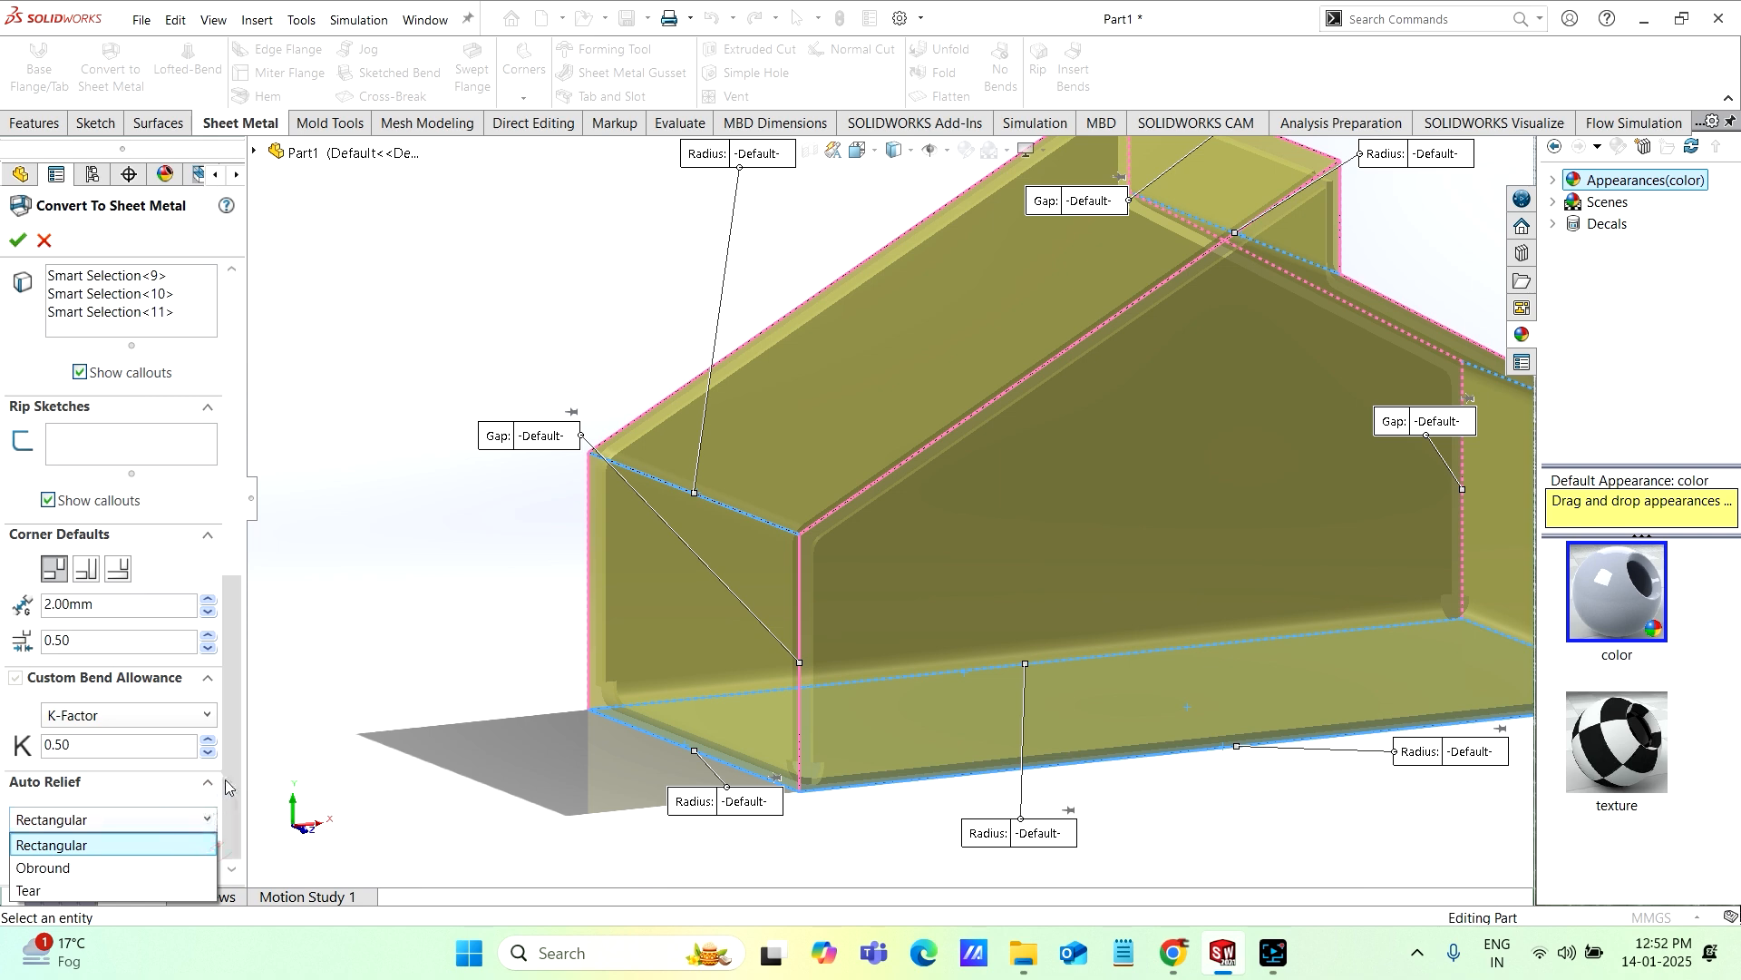
click(234, 778)
click(207, 821)
click(207, 821)
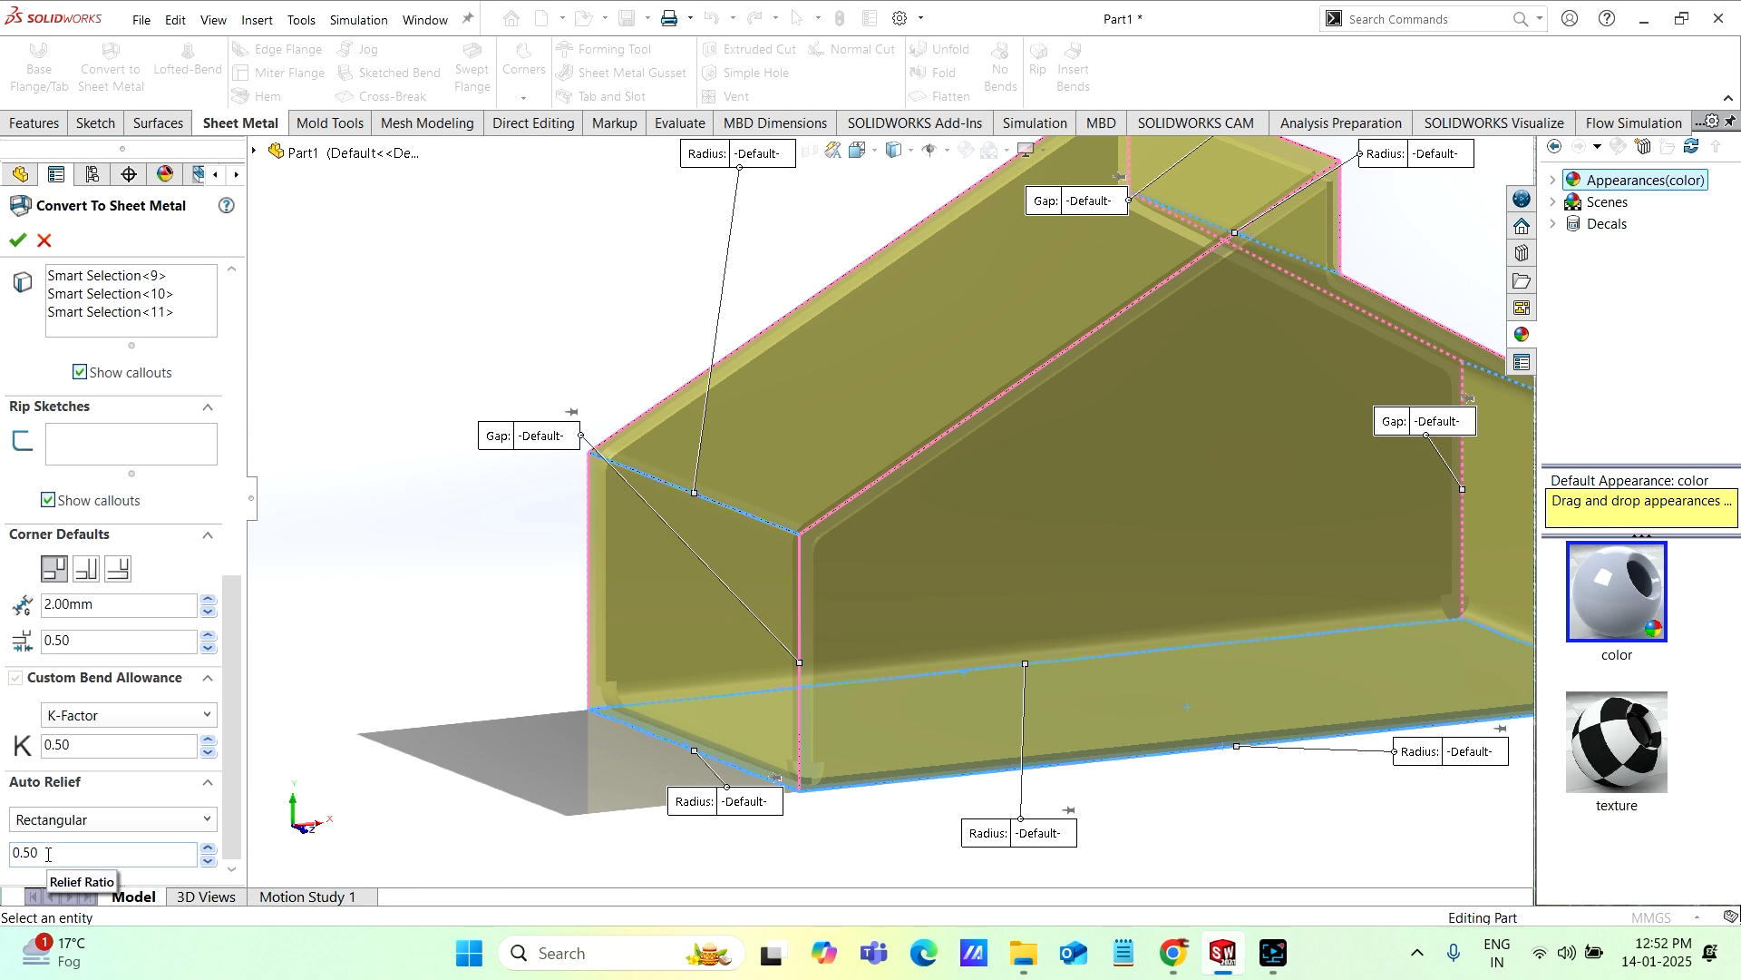
drag(48, 853, 2, 860)
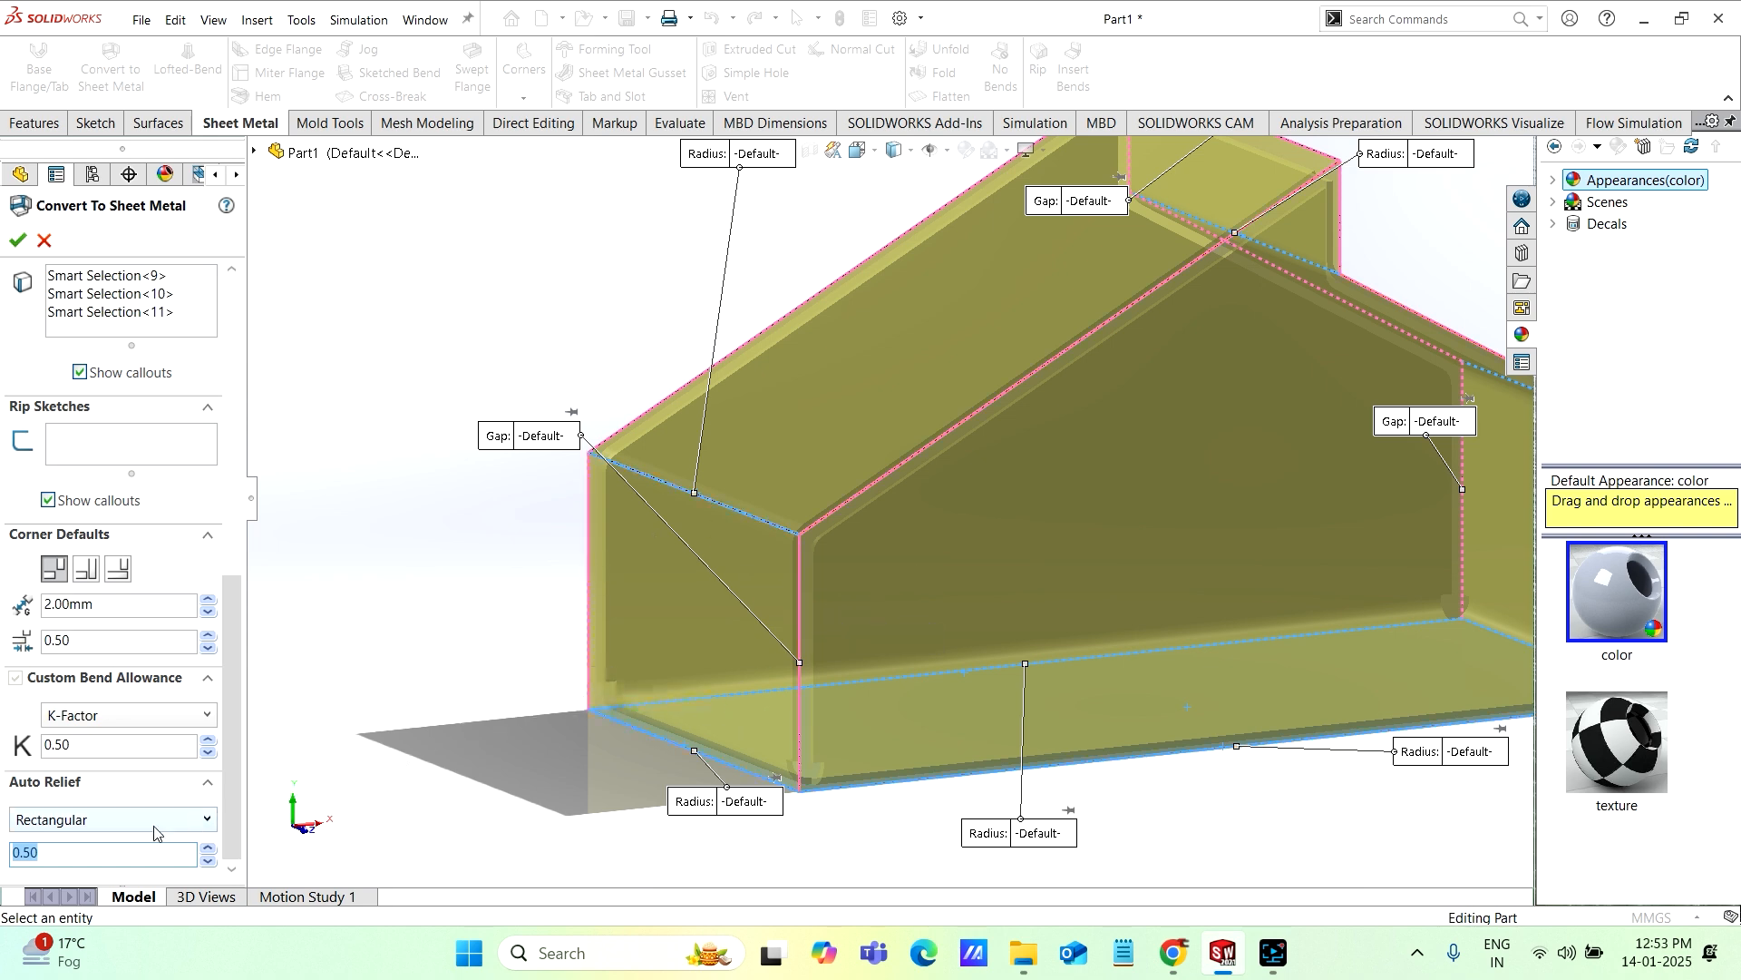
drag(240, 777, 238, 454)
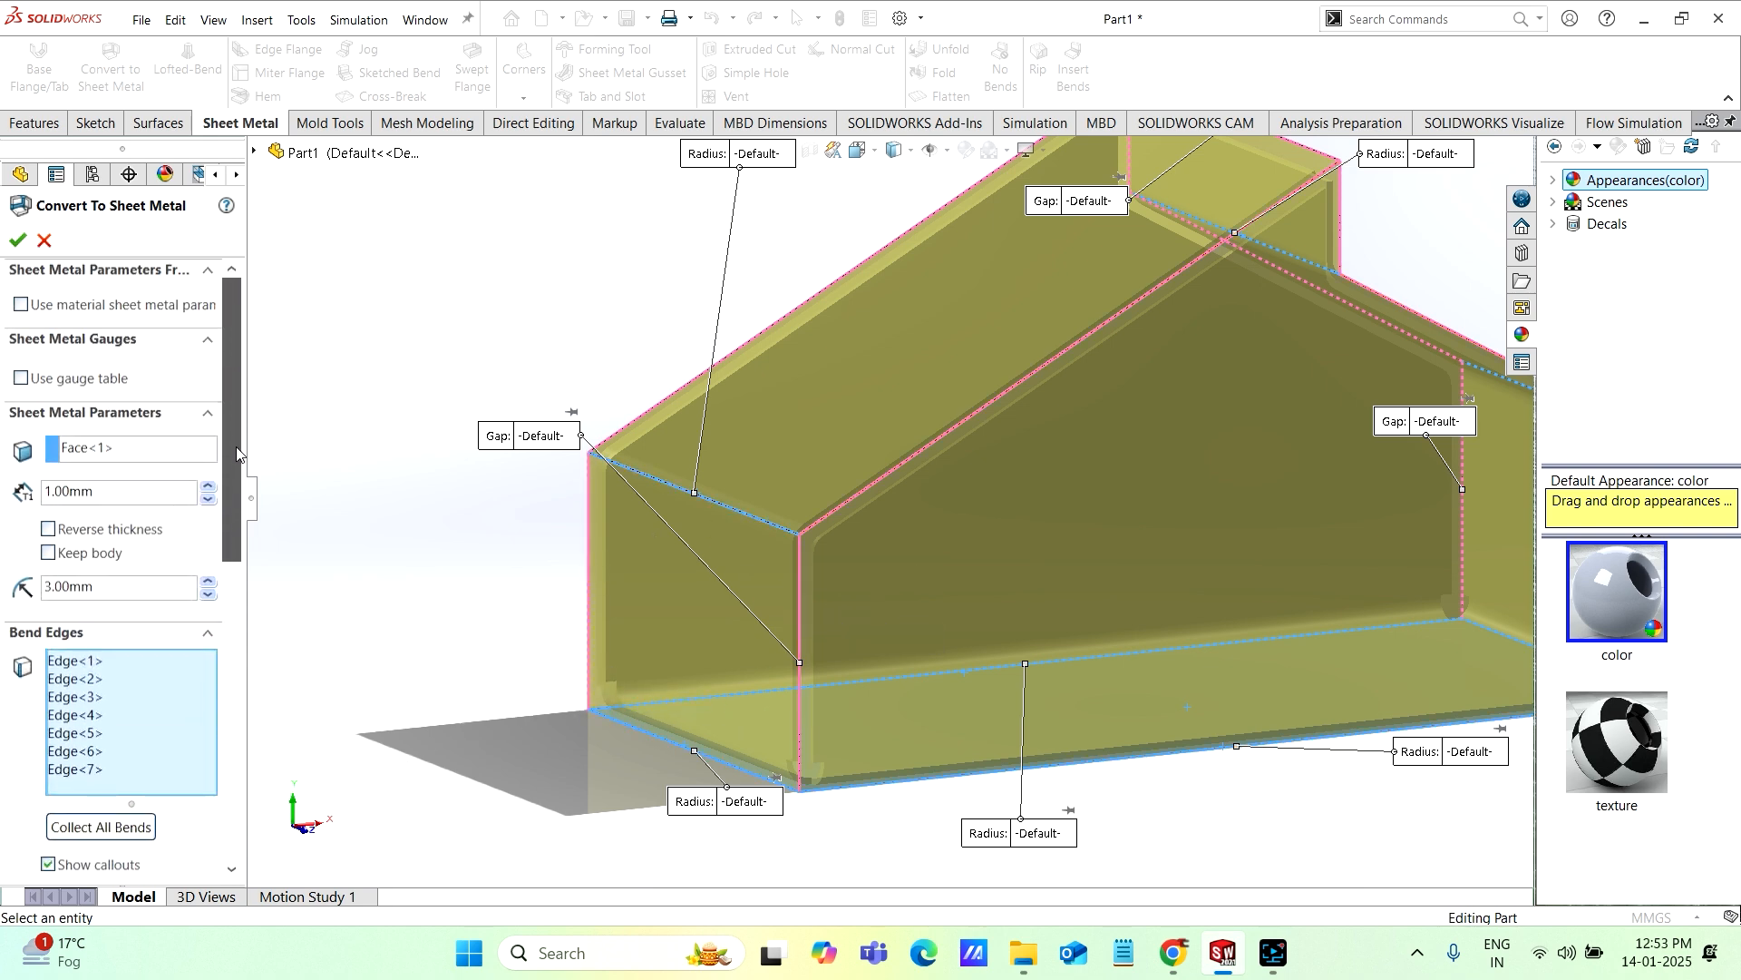
click(16, 240)
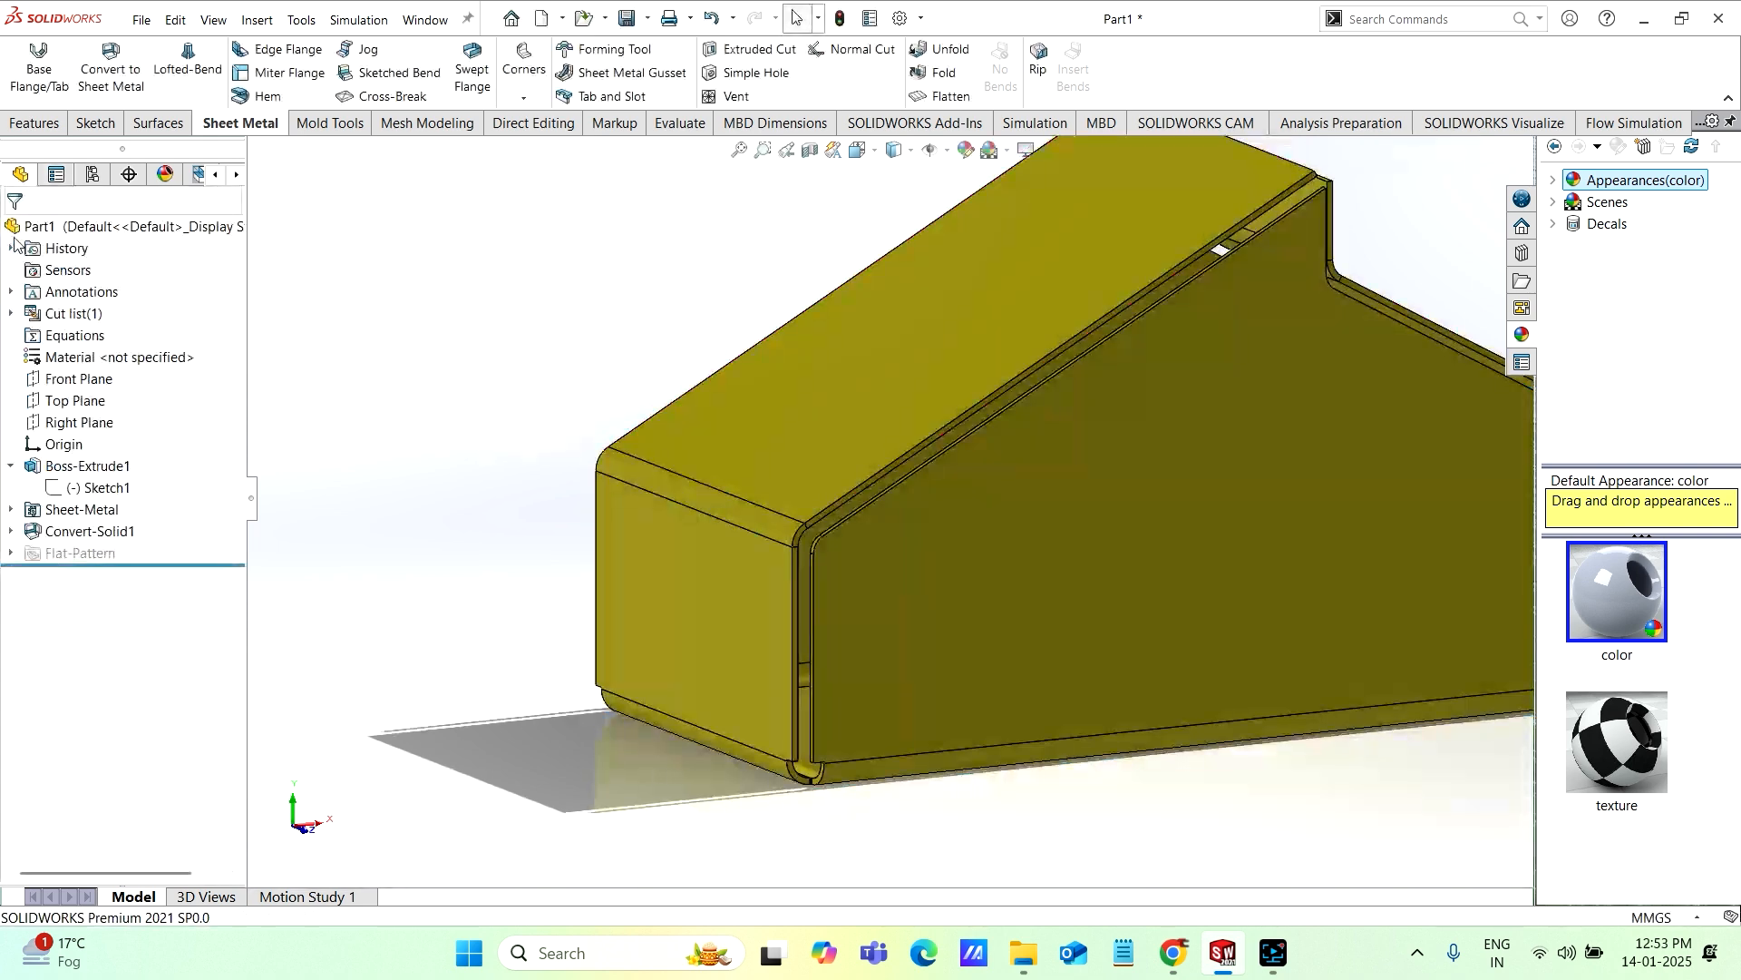
Step: Edit the solid-to-sheet-metal conversion feature and set its default rip gap to 1 mm
middle_drag(1170, 467, 583, 614)
scroll(884, 397, down, 4)
middle_click(934, 639)
scroll(1106, 693, up, 5)
scroll(1178, 691, down, 5)
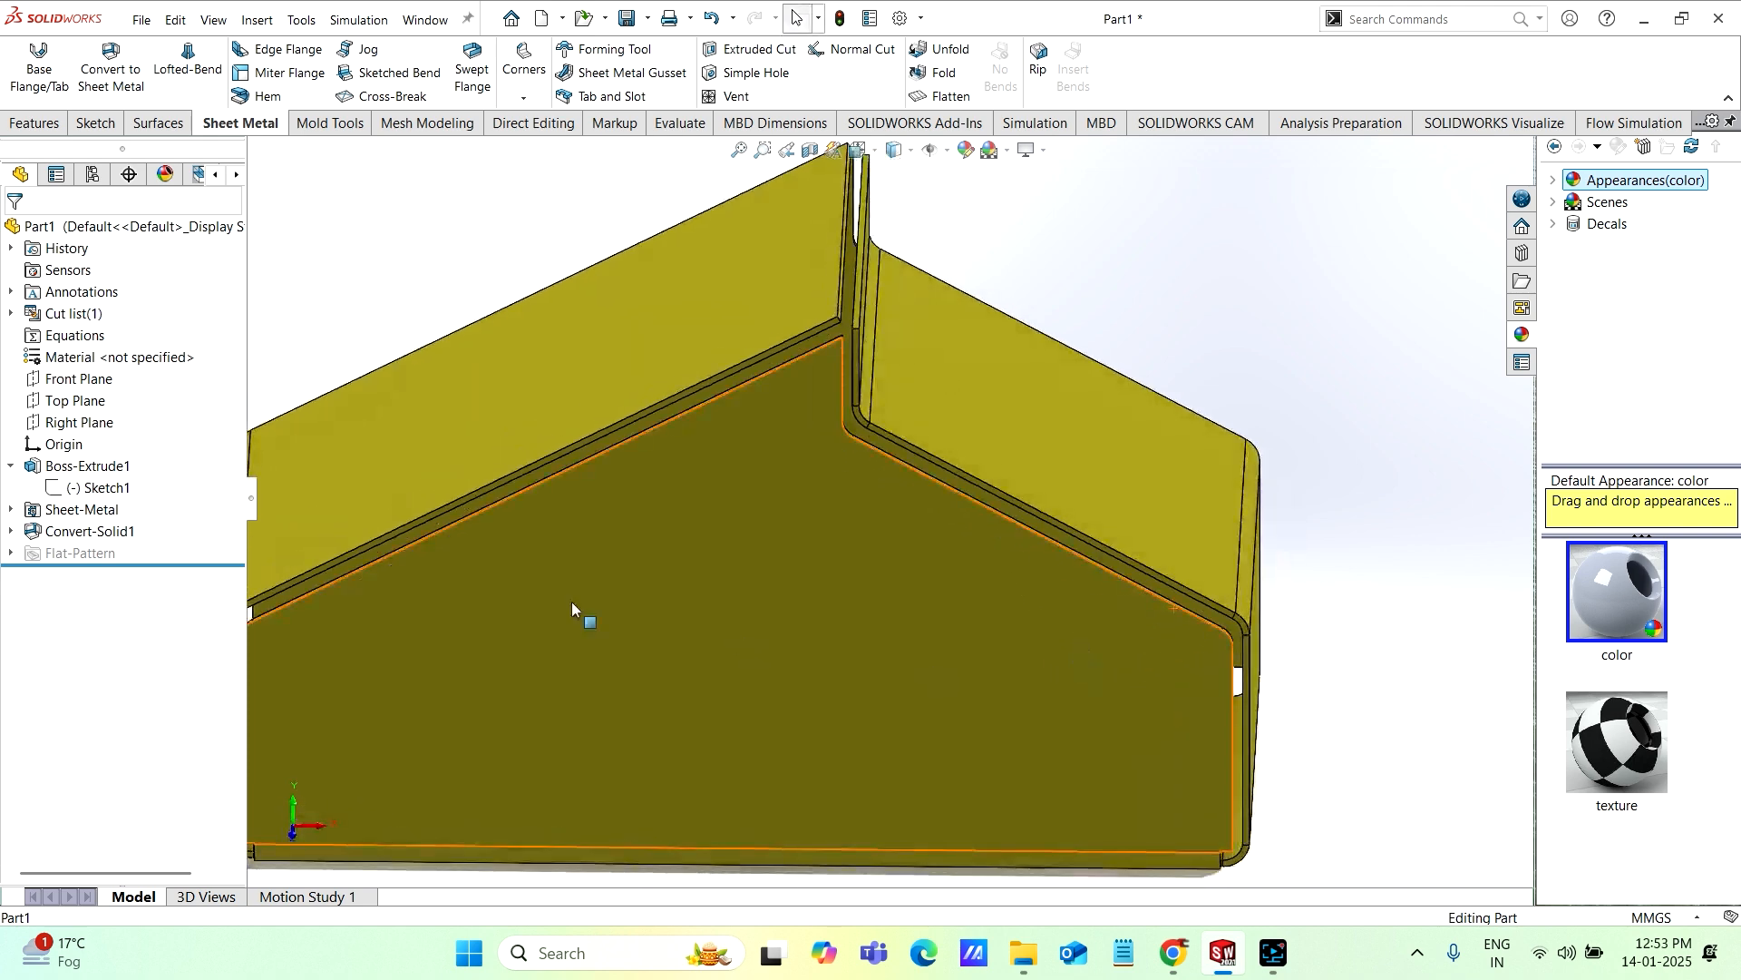
click(34, 533)
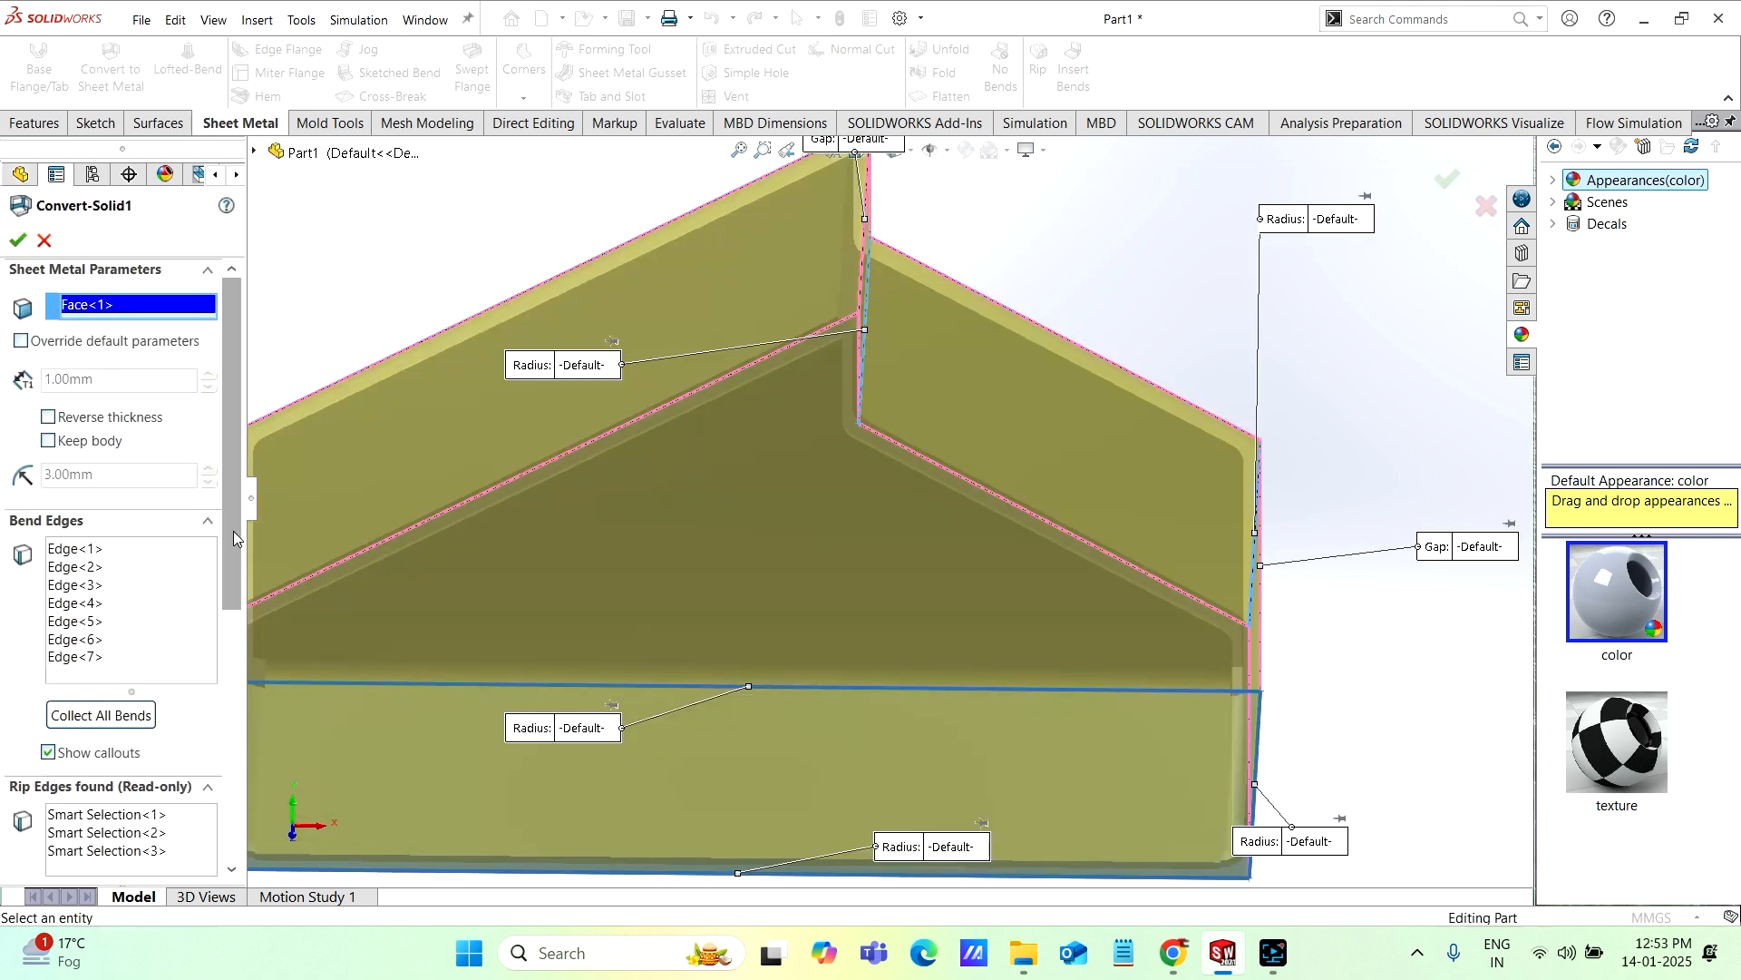
drag(232, 531, 231, 803)
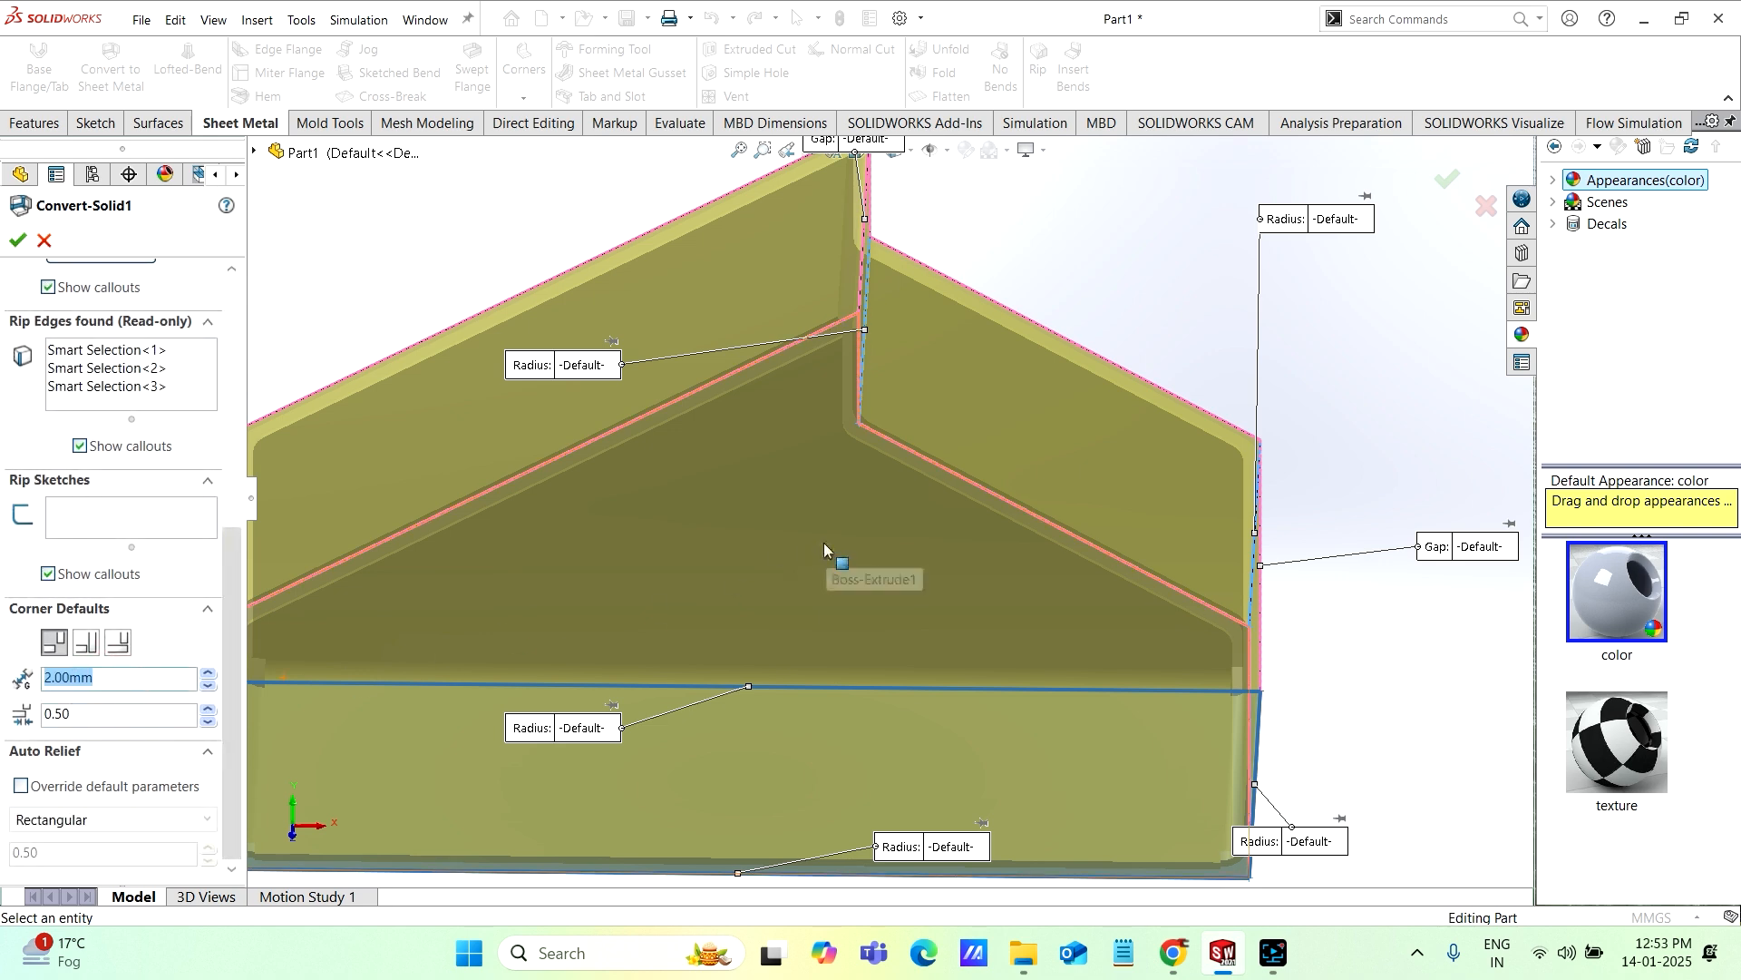
mouse_move(824, 543)
middle_down()
mouse_move(766, 584)
mouse_move(800, 532)
middle_up()
scroll(800, 531, down, 4)
scroll(800, 530, down, 1)
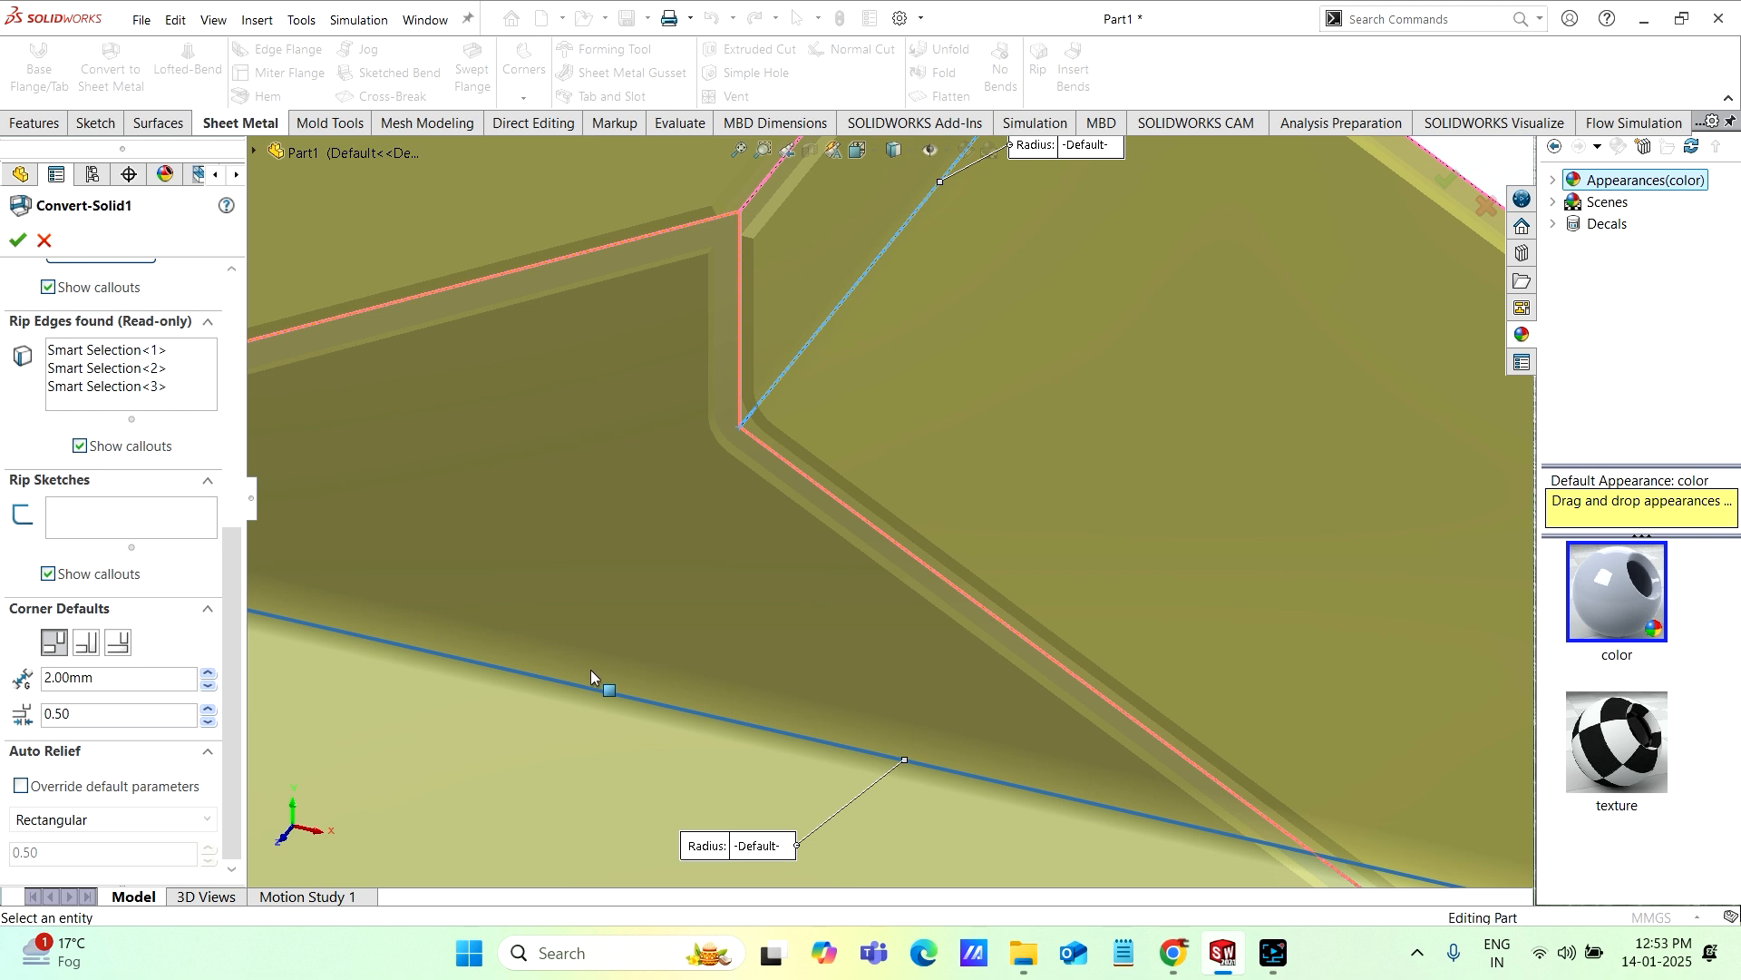
double_click(98, 678)
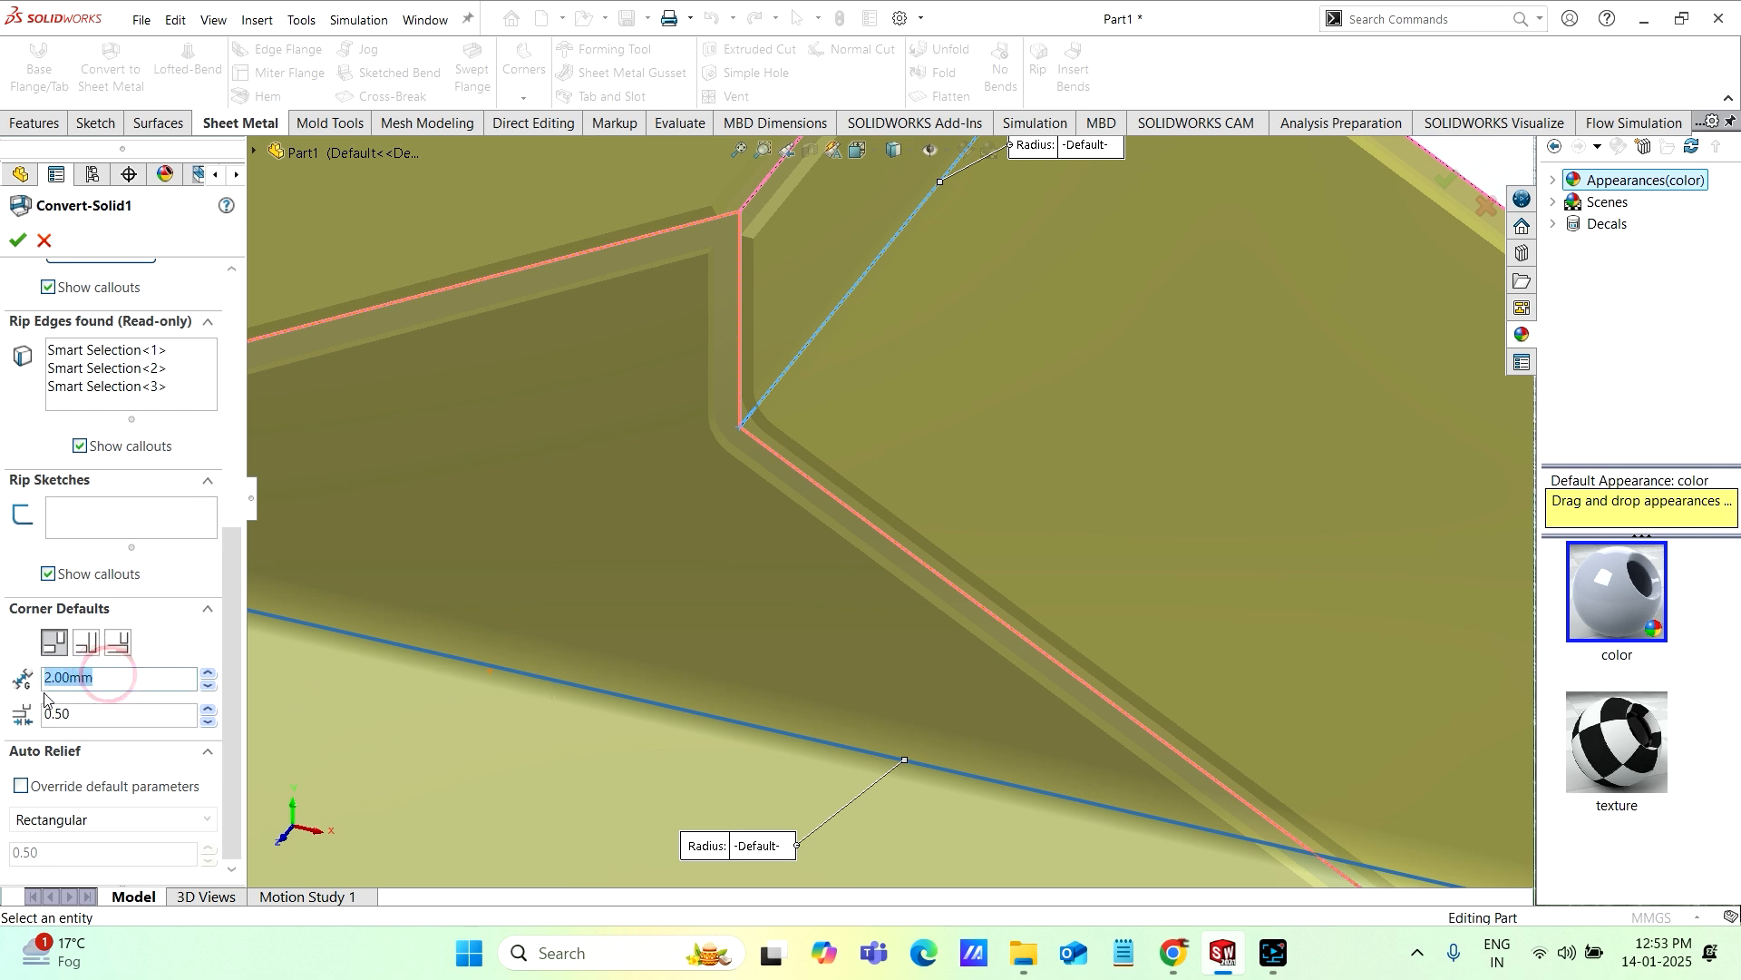
key(Return)
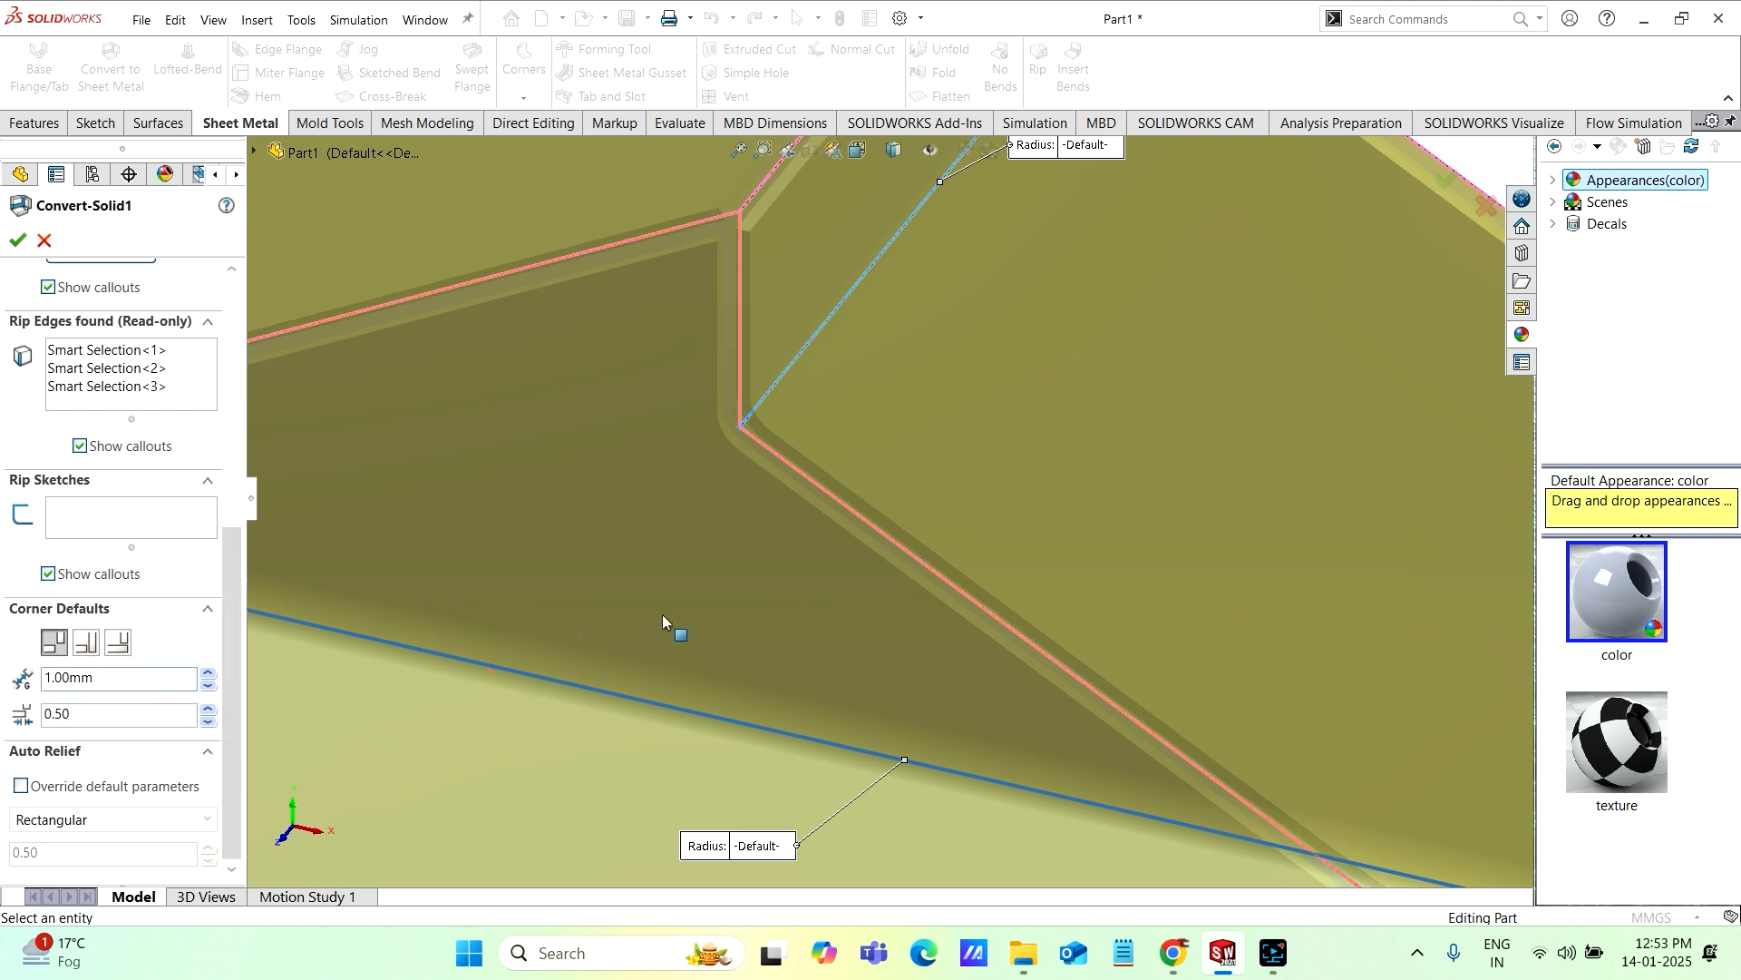
click(13, 242)
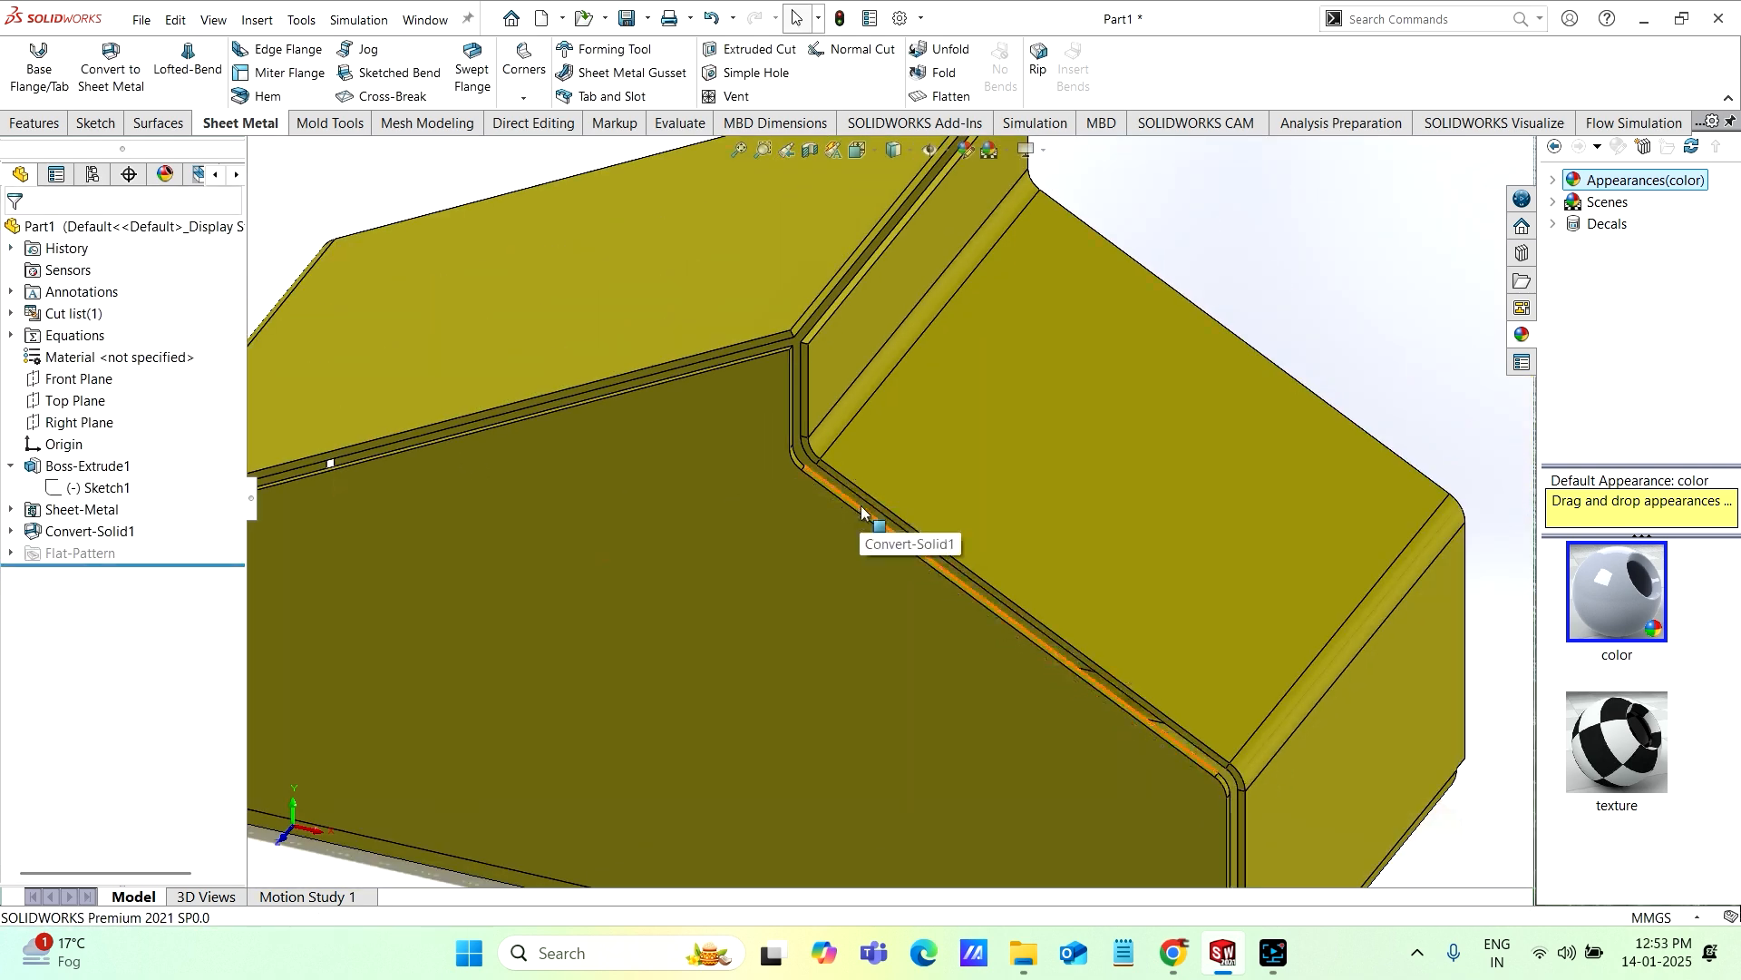
Step: Examine the rip gaps and the corner relief cutouts at the lower corner of the converted sheet metal body
middle_drag(861, 504, 564, 592)
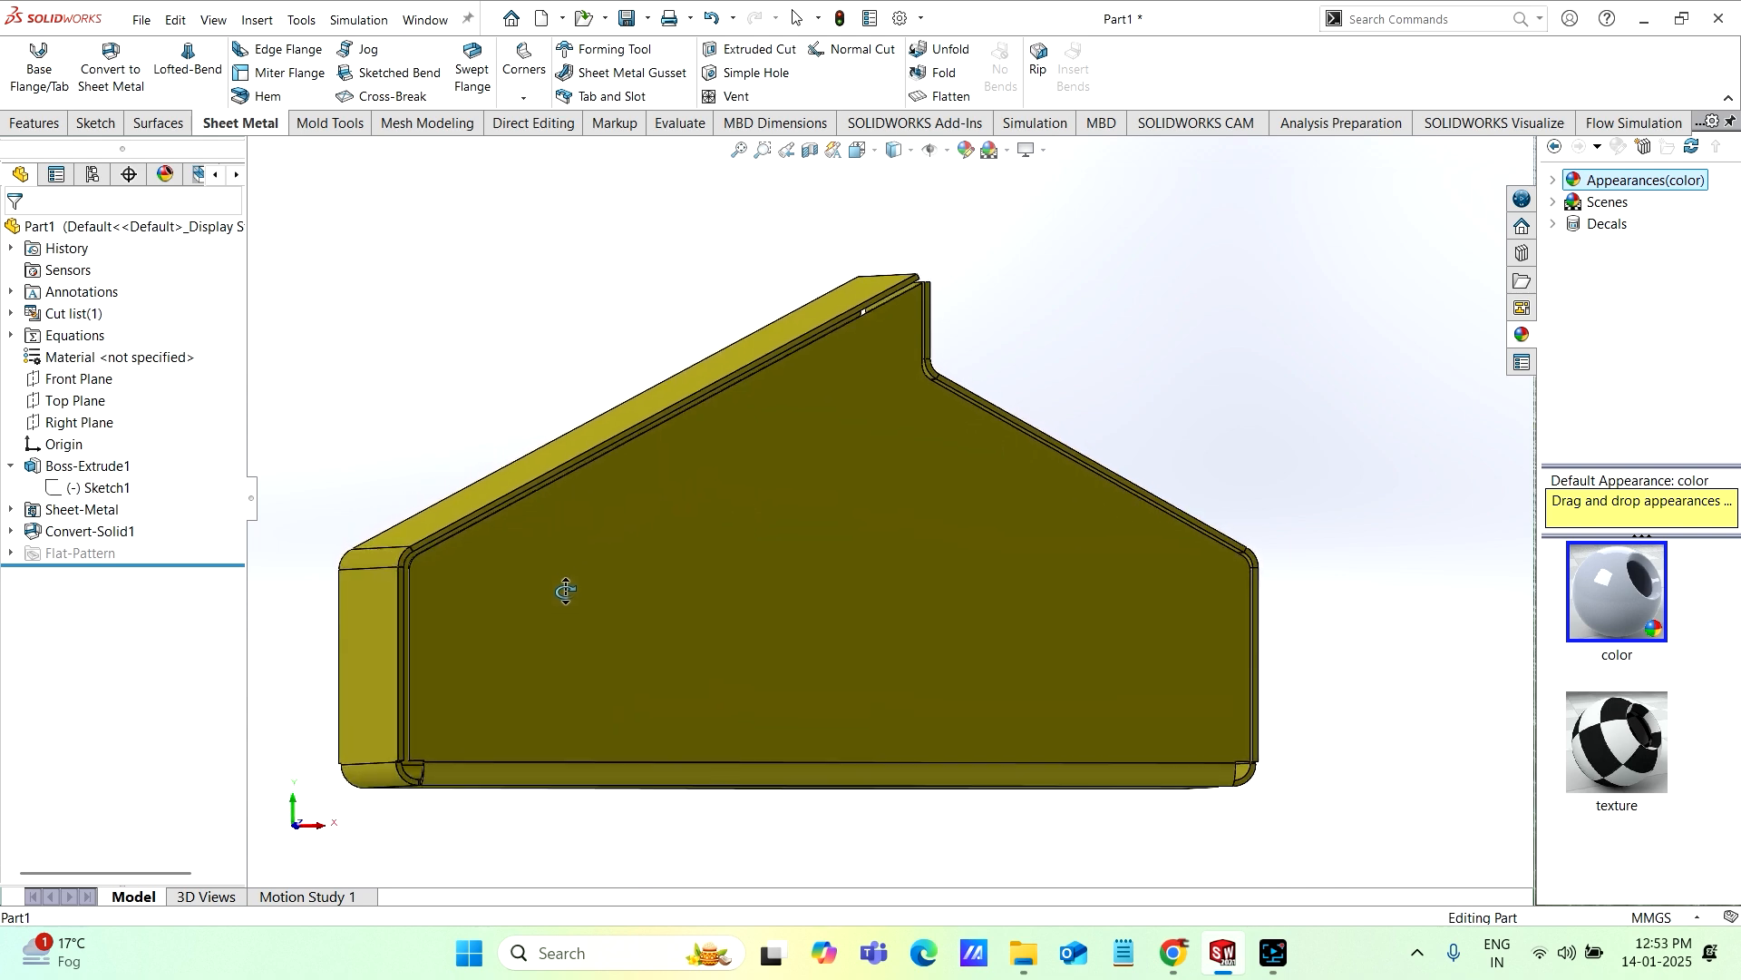
scroll(445, 673, down, 3)
scroll(508, 748, down, 2)
scroll(544, 762, down, 2)
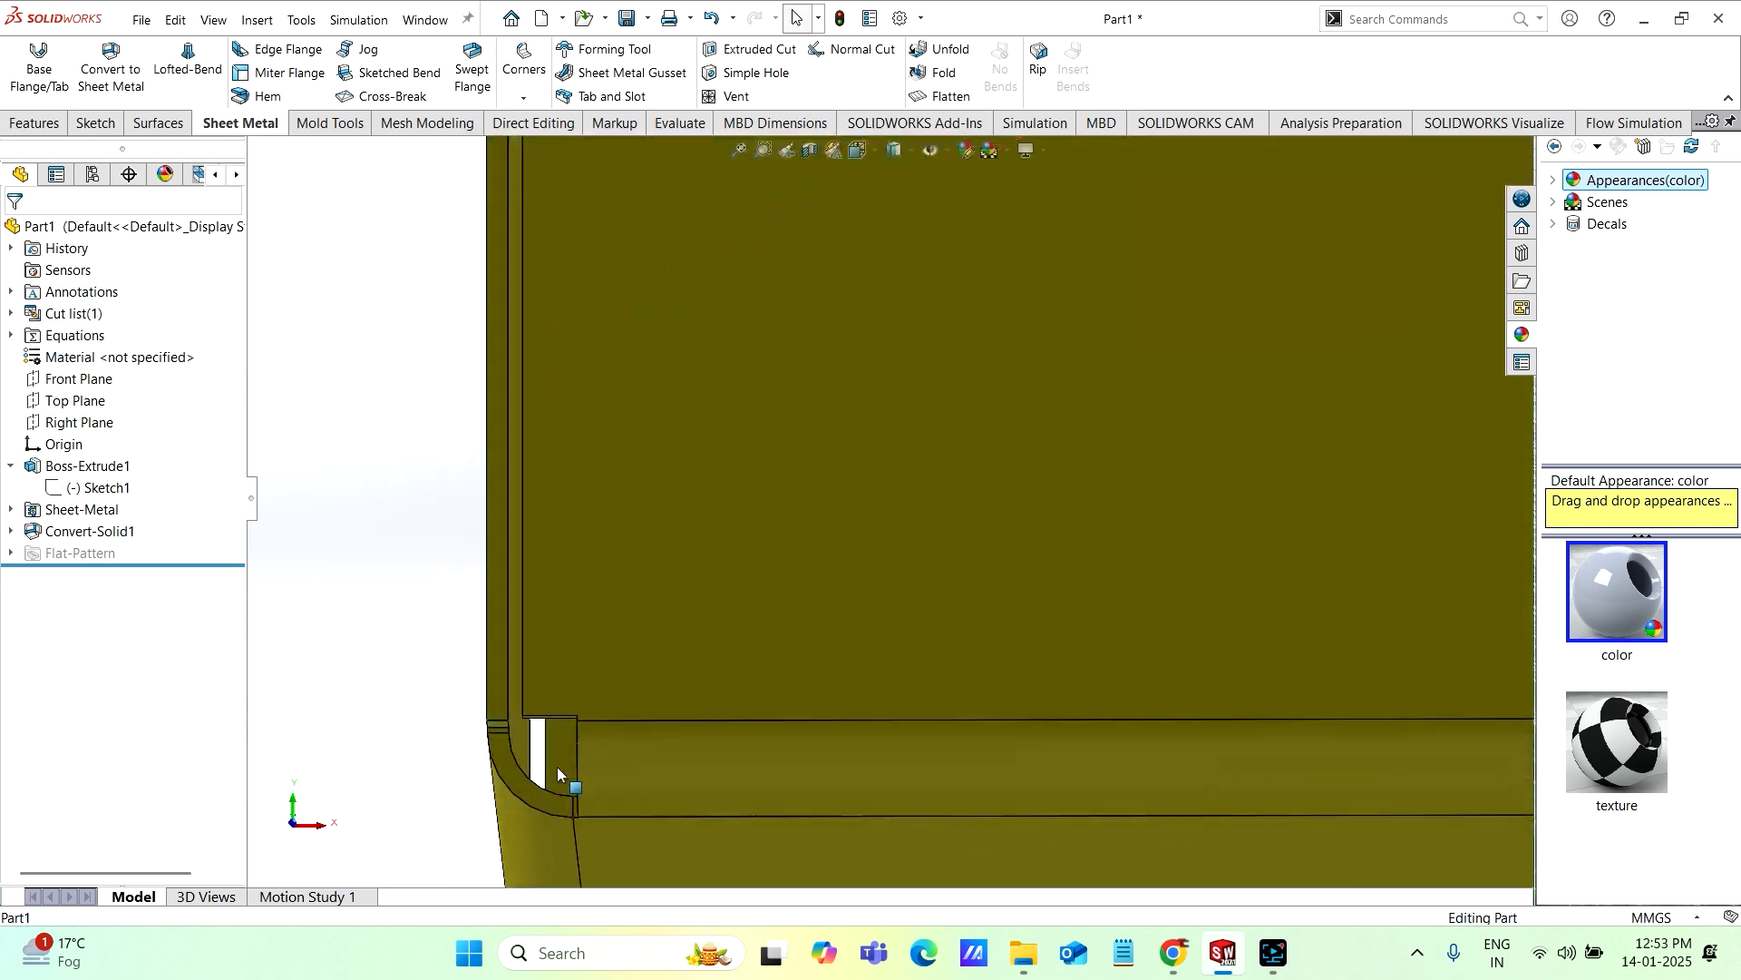
middle_drag(557, 766, 806, 744)
scroll(903, 683, up, 5)
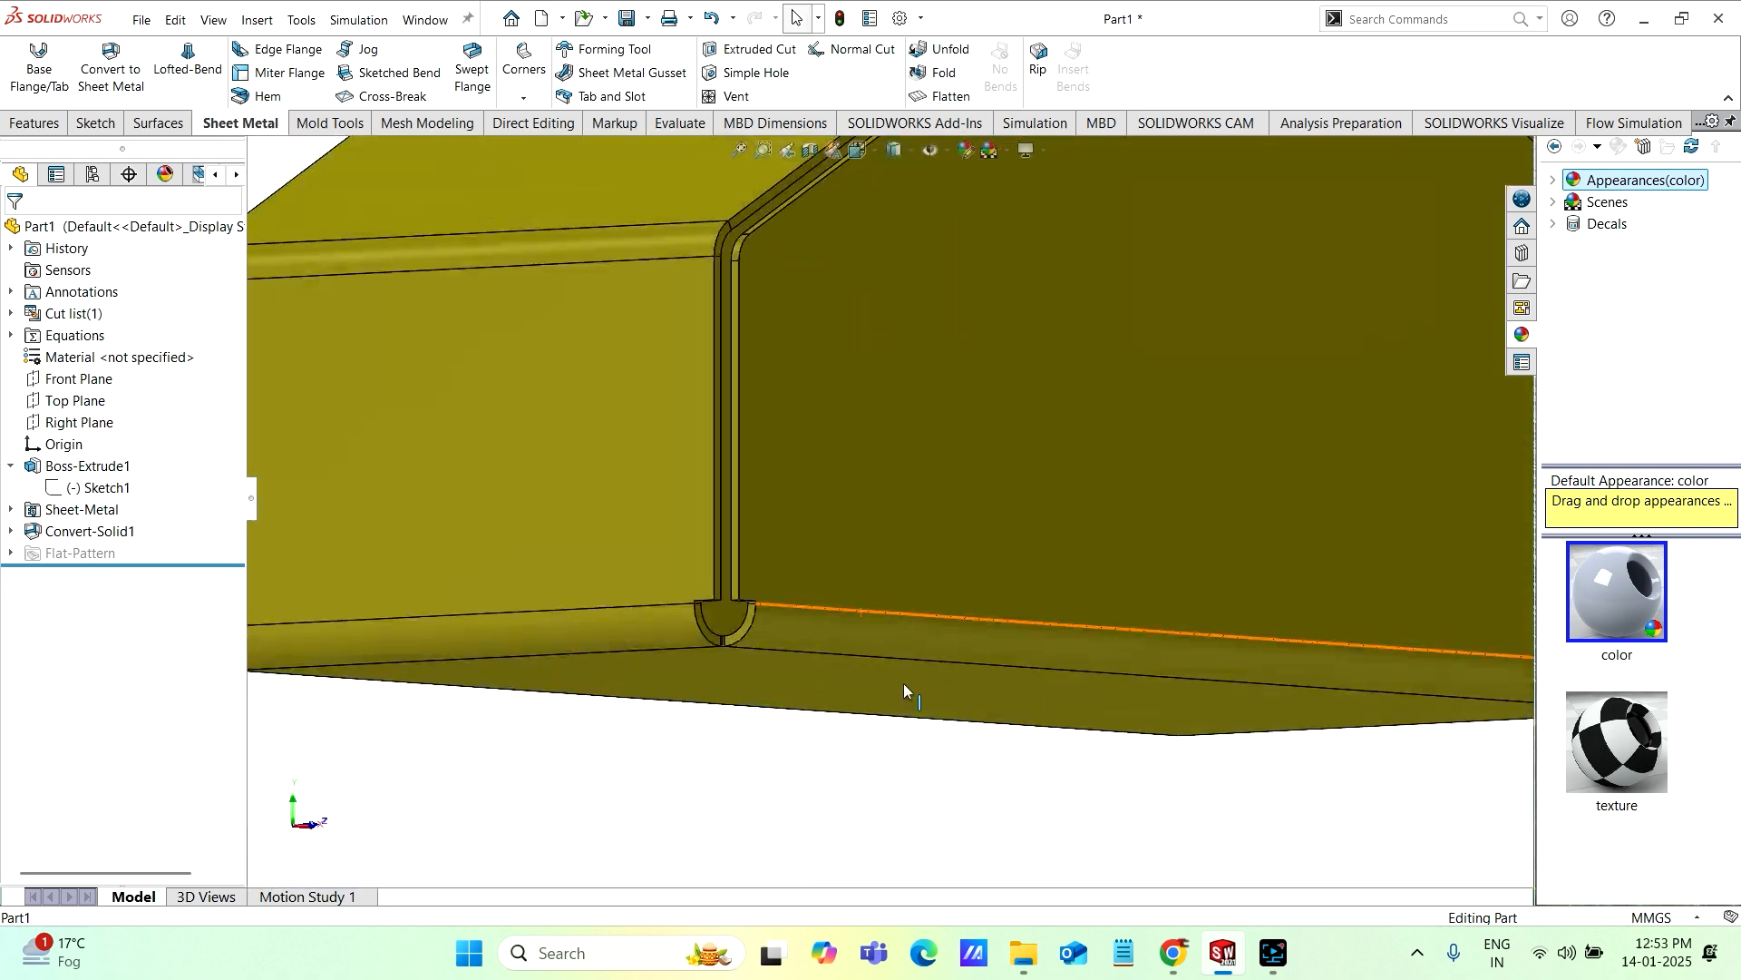
Step: Flatten the sheet metal body to view its flat pattern, and return it to the folded state
middle_drag(985, 524, 1021, 312)
scroll(1031, 376, up, 1)
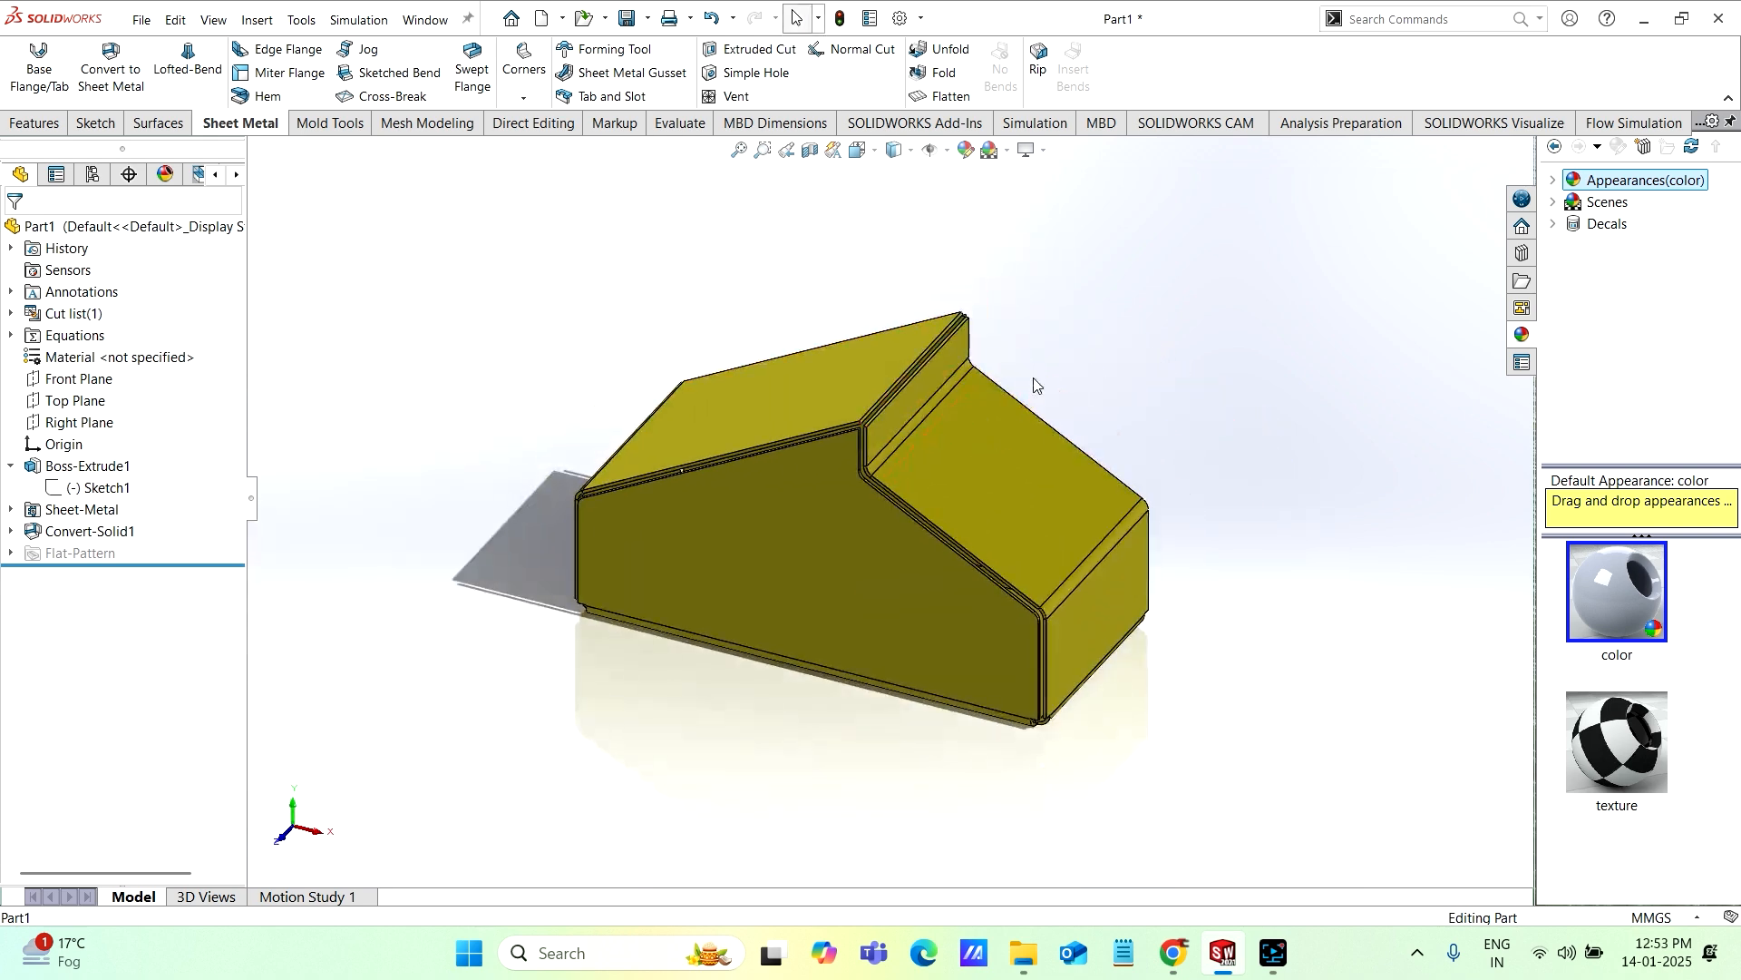
click(921, 100)
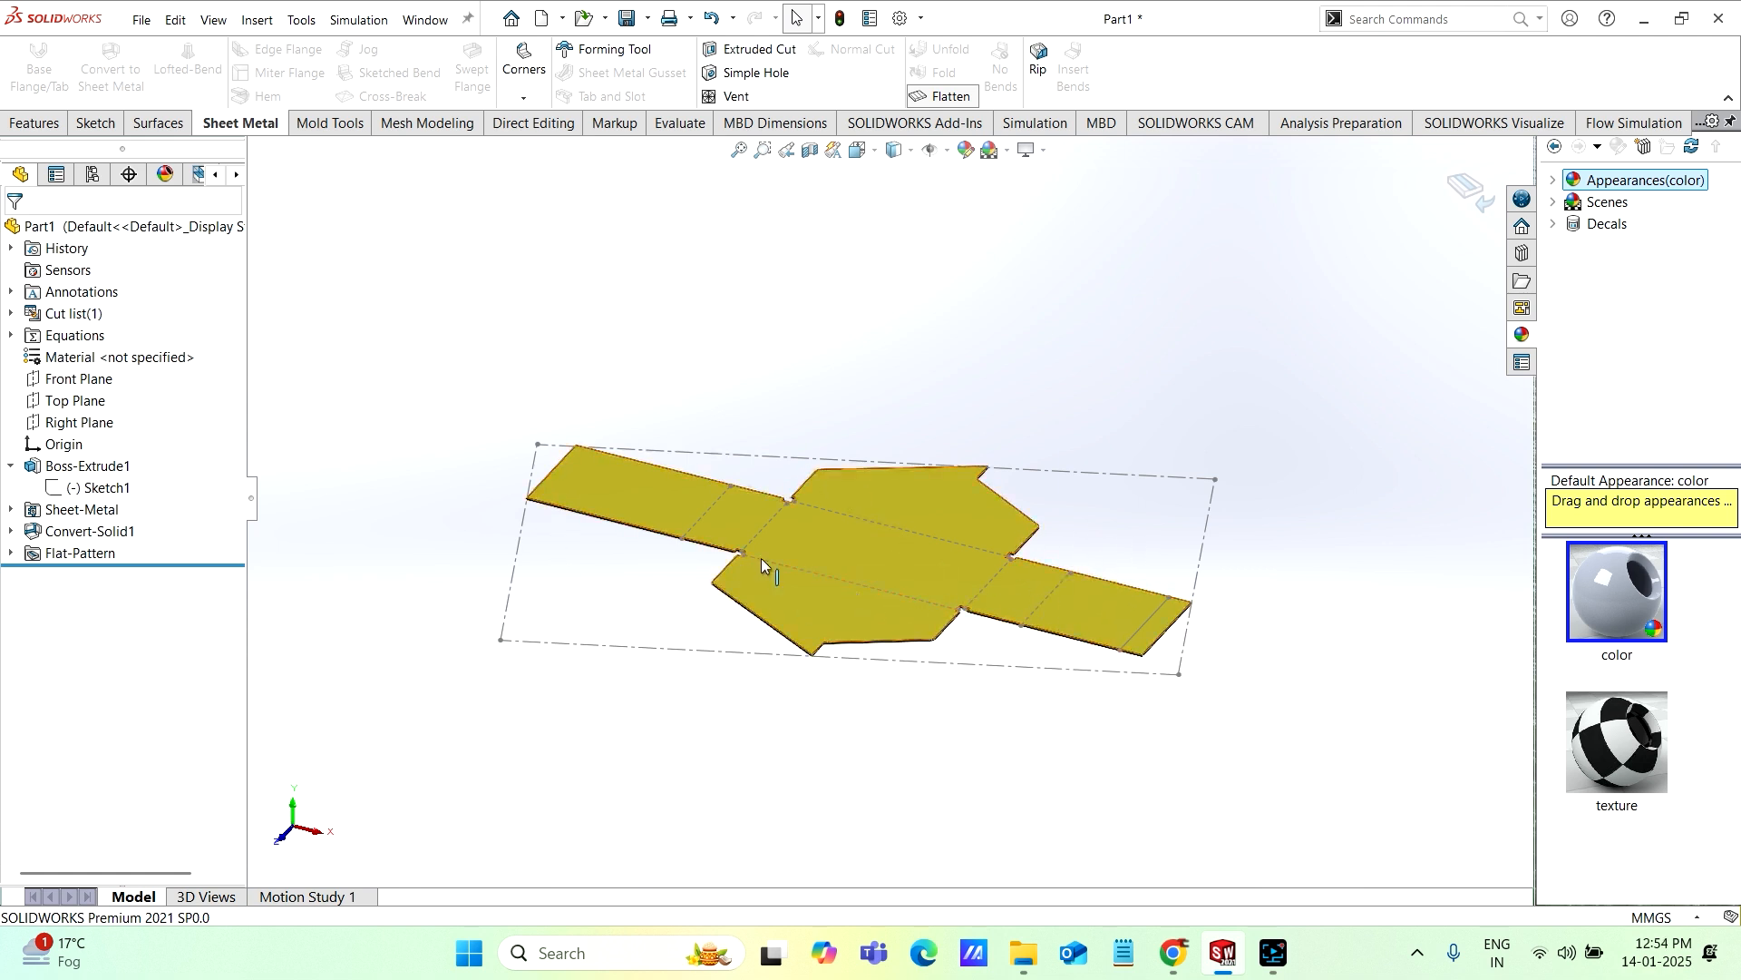
click(929, 90)
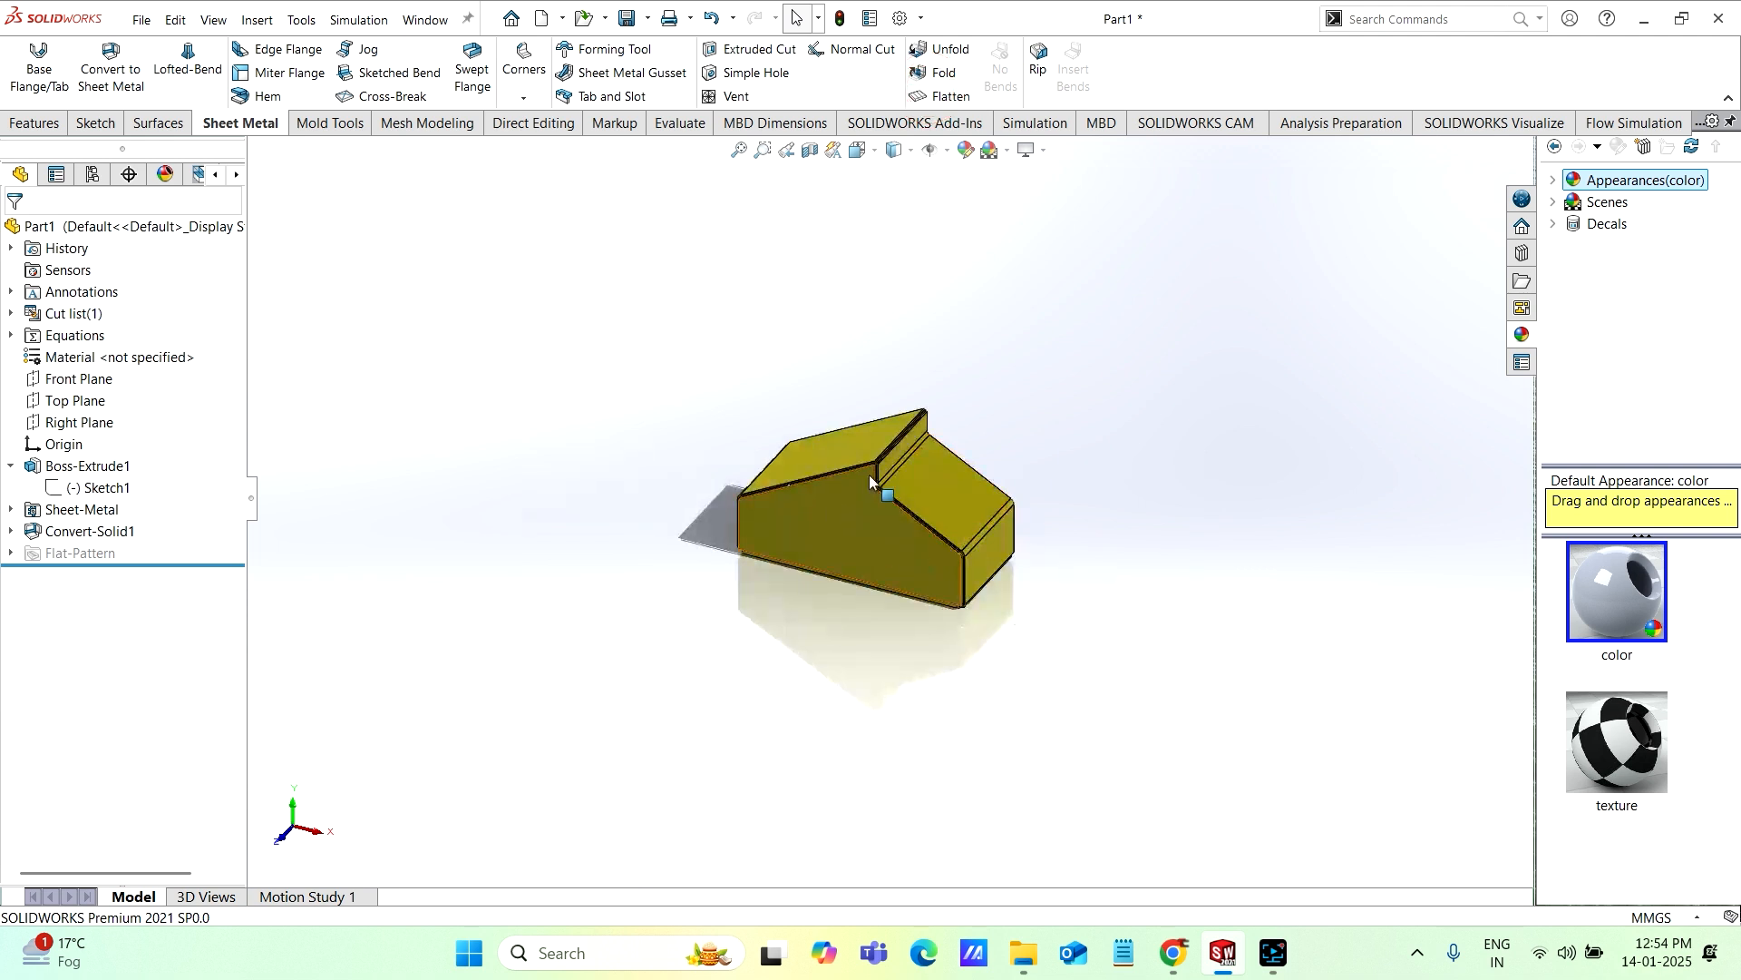
Step: Unfold only the bend between the short end wall and the sloped roof panel, keeping the bottom face fixed
click(935, 72)
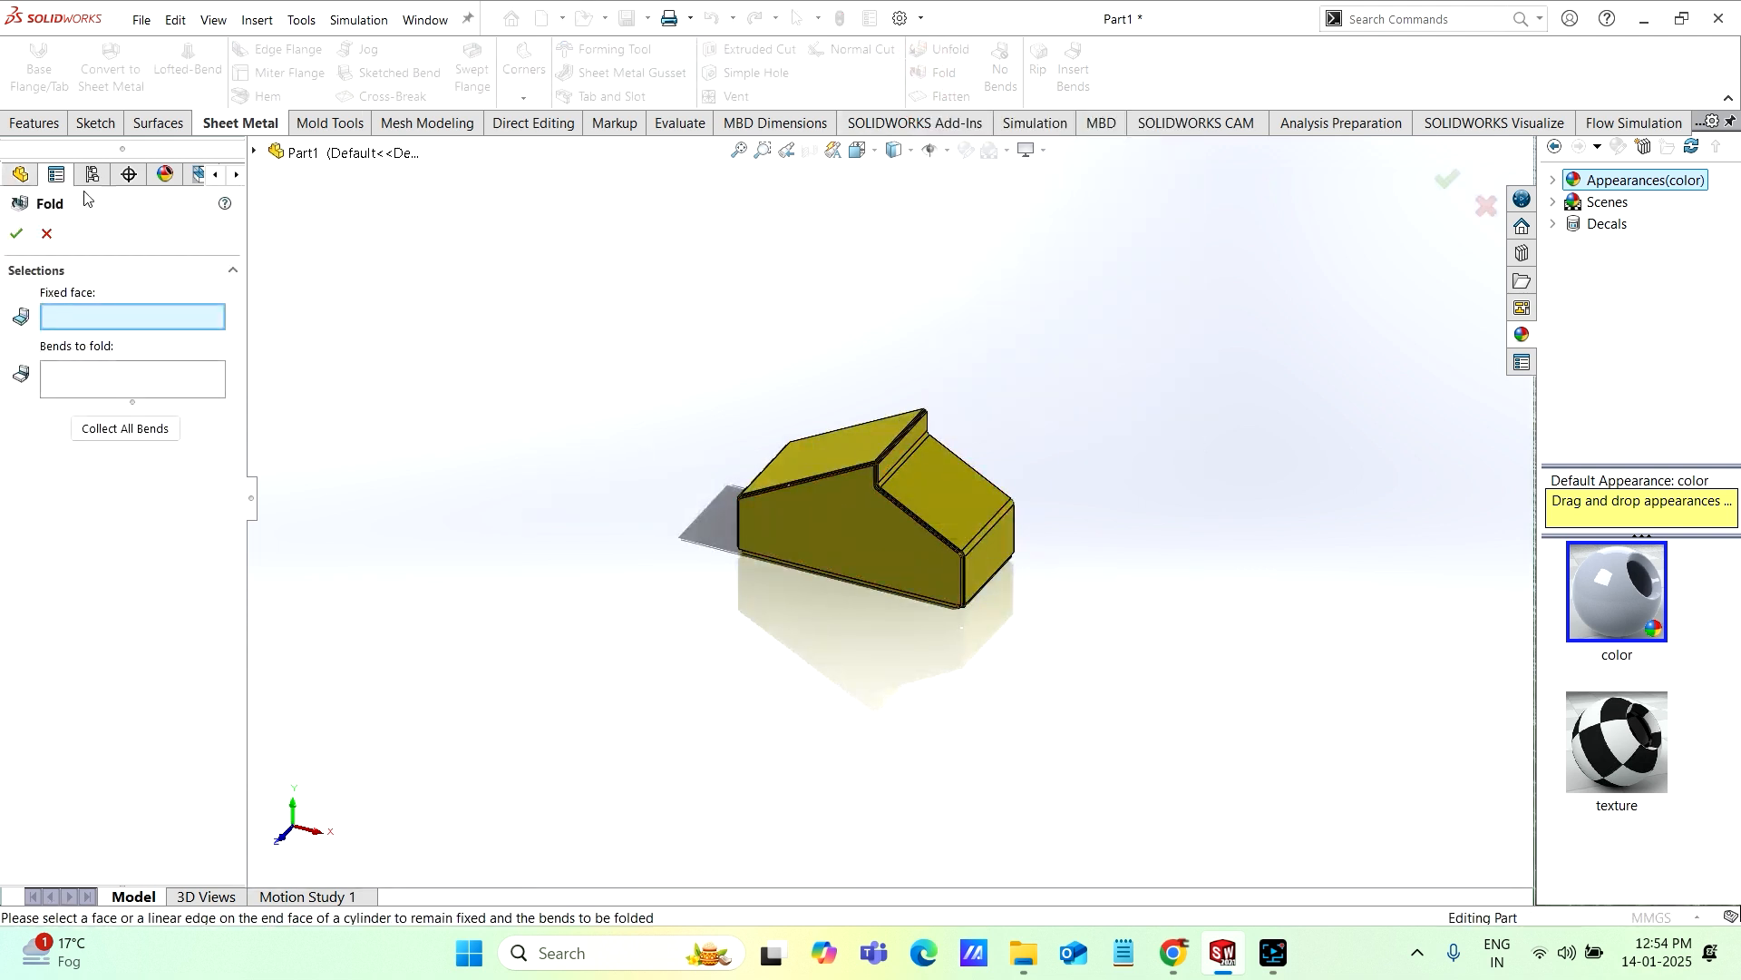
click(45, 234)
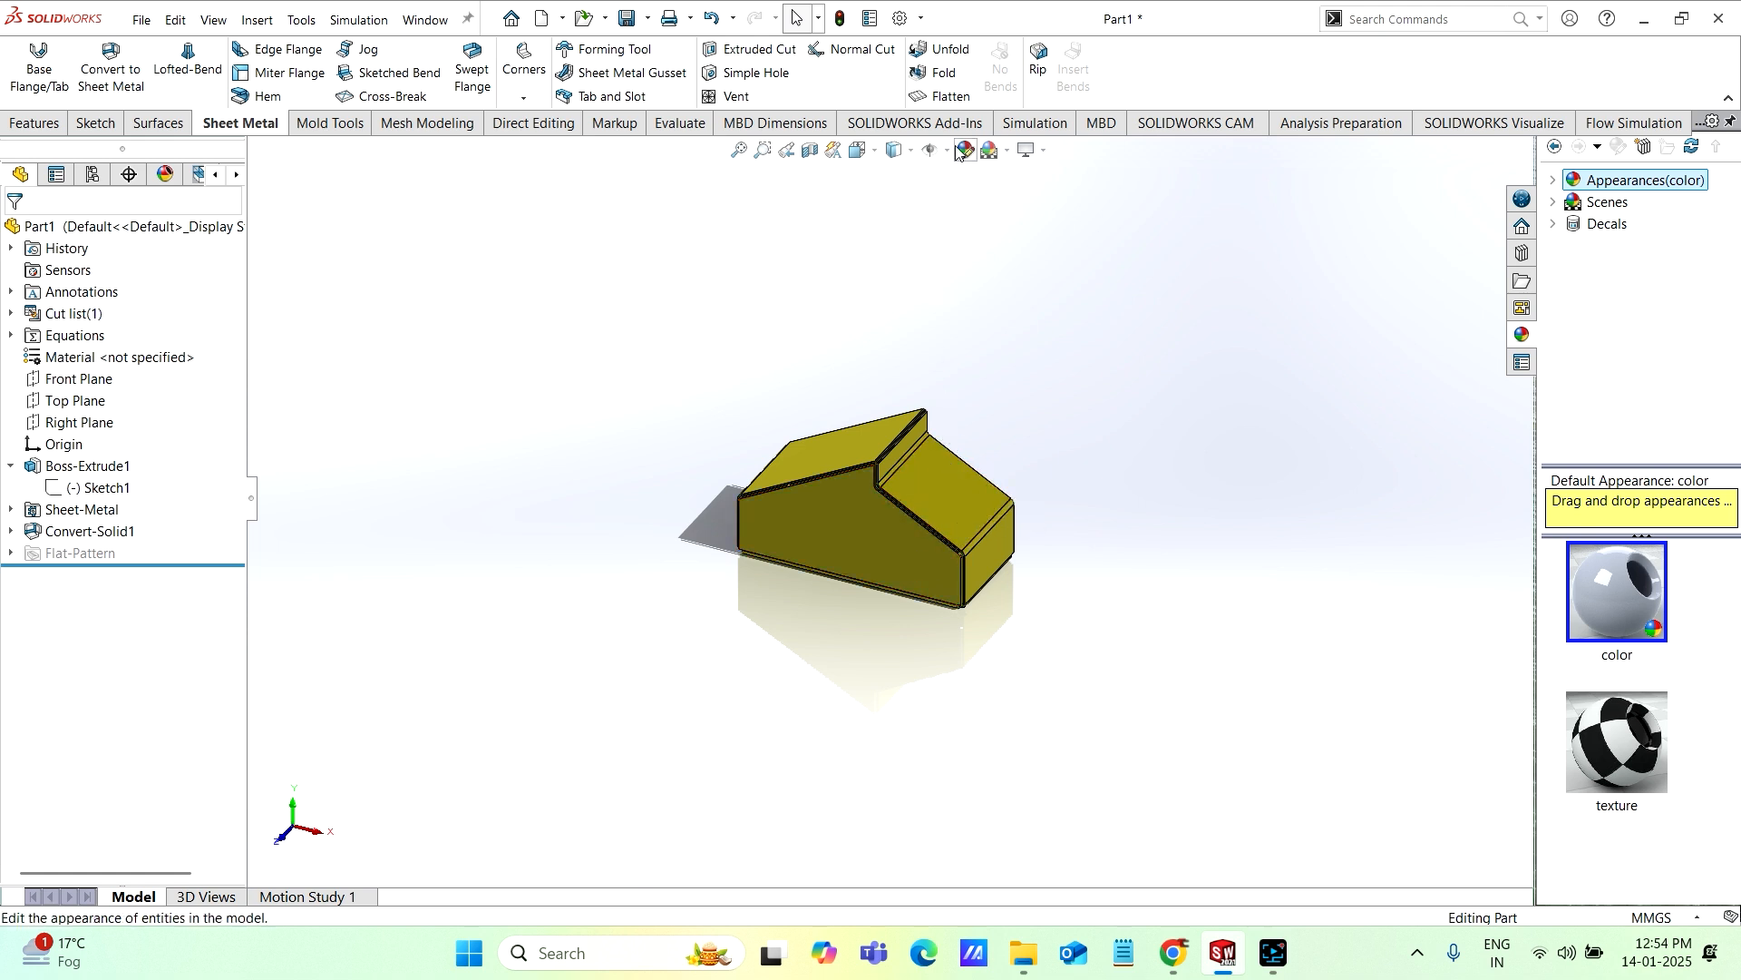
click(931, 53)
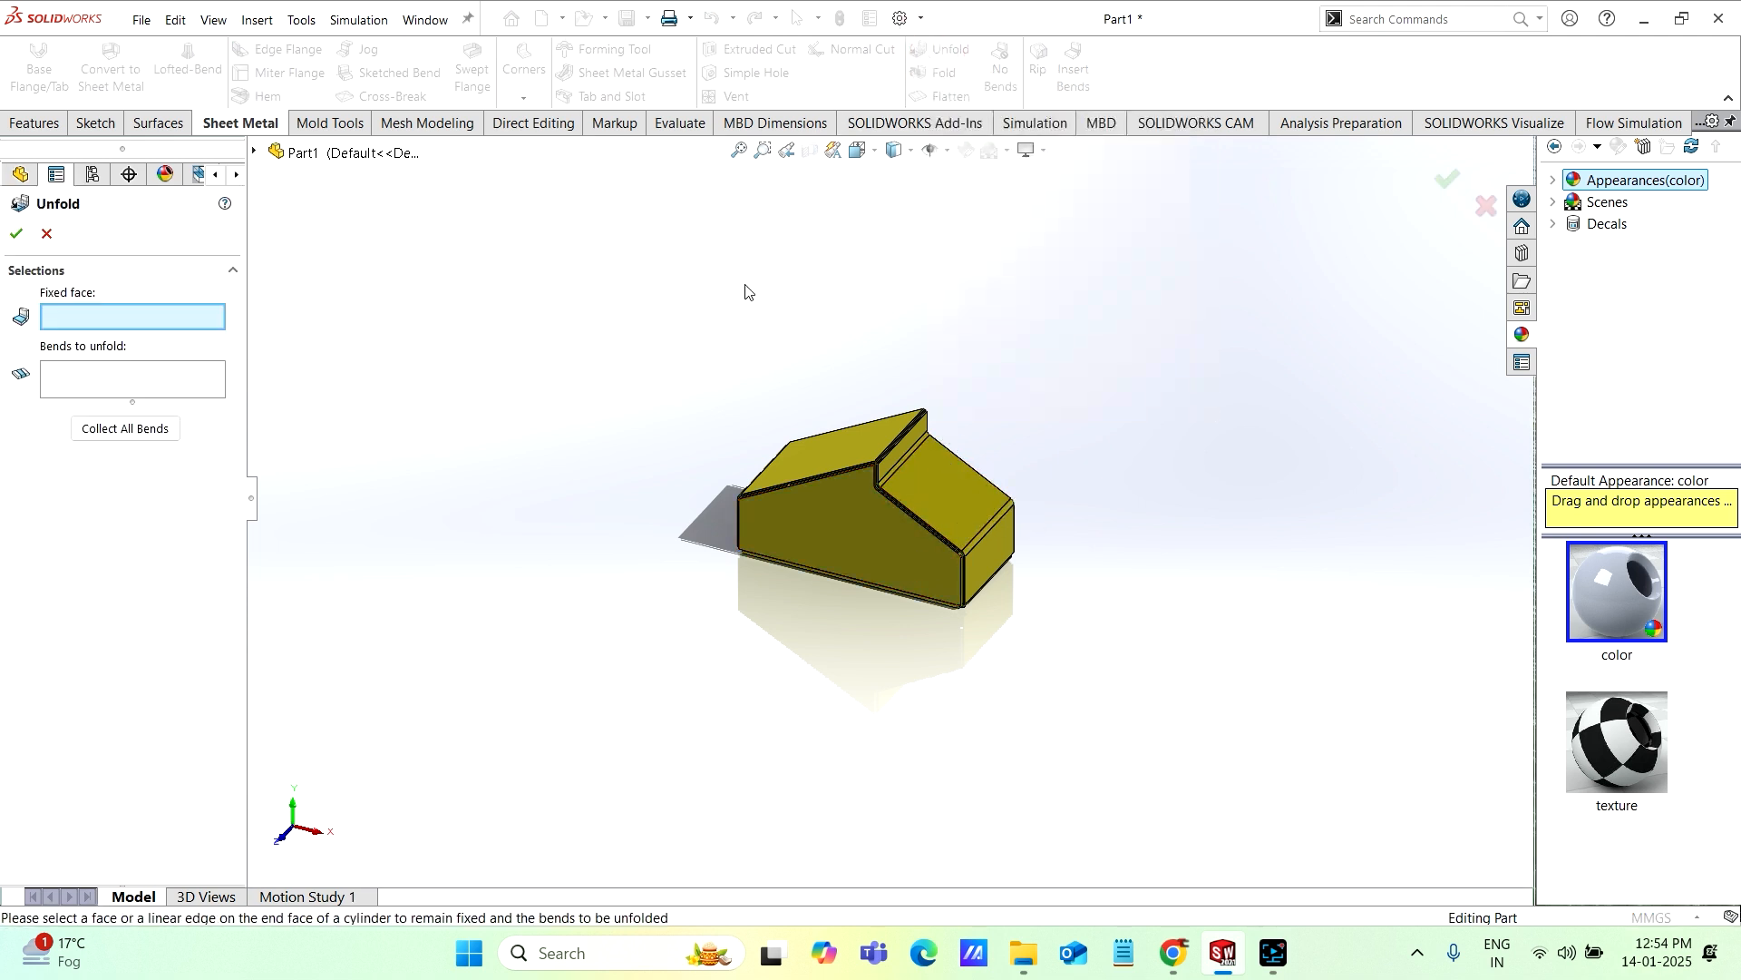
middle_drag(965, 711, 909, 605)
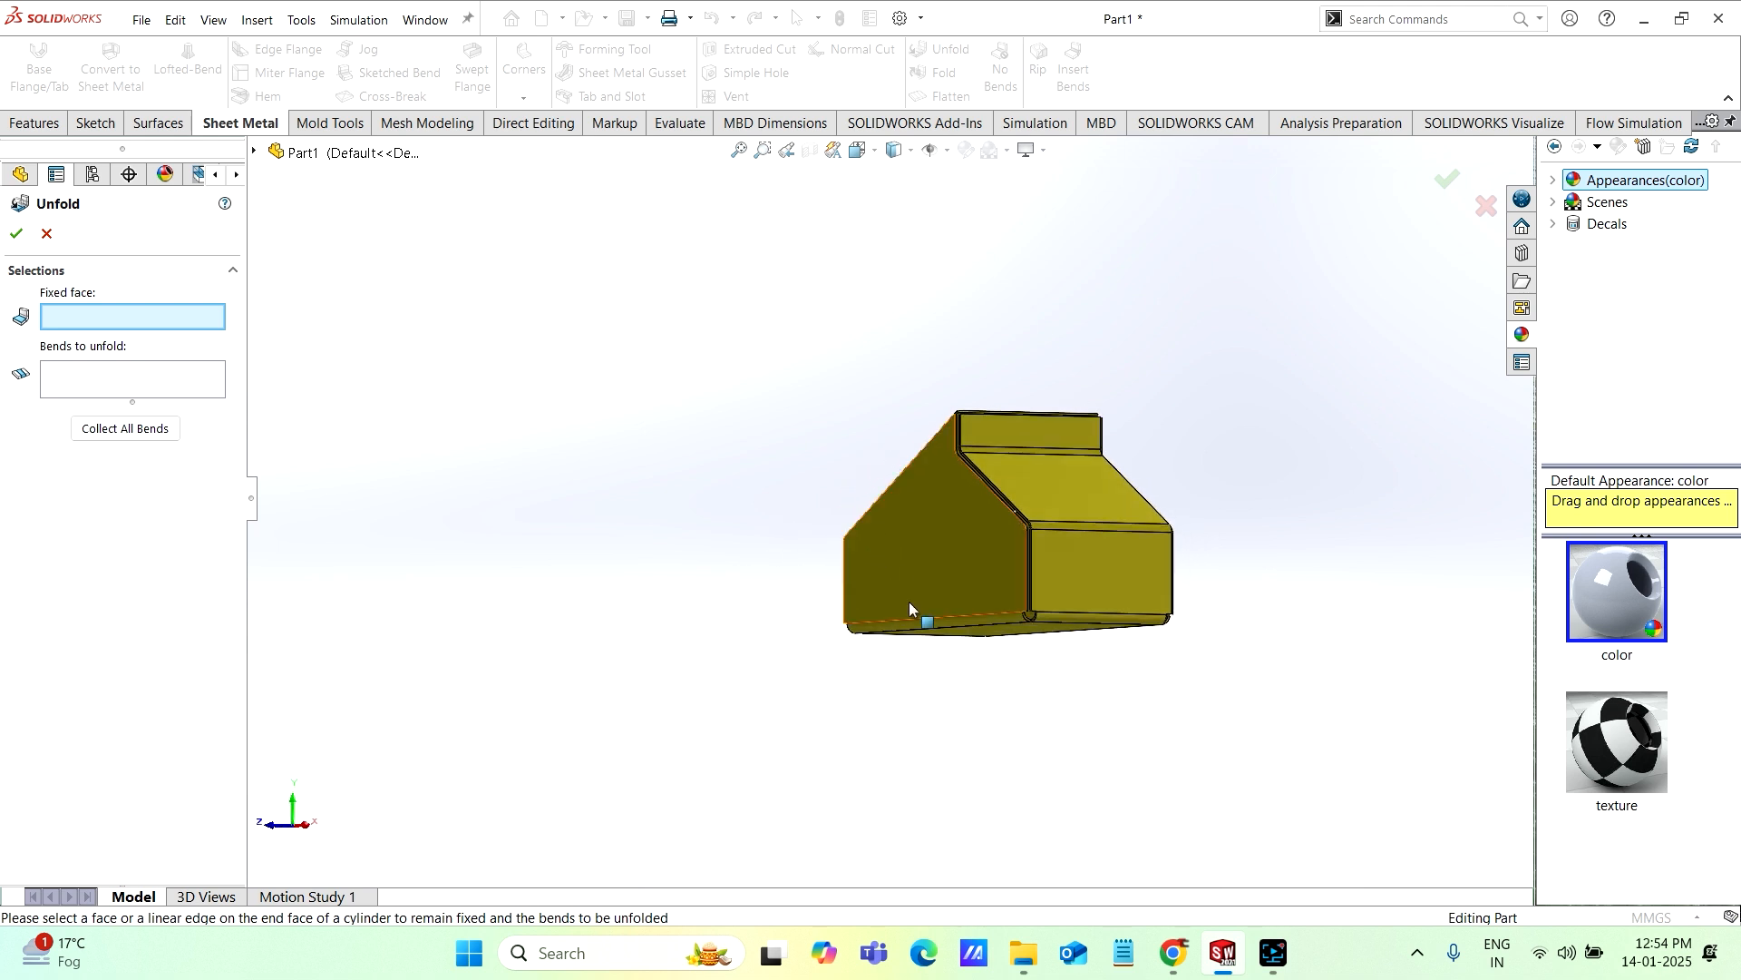
click(1002, 635)
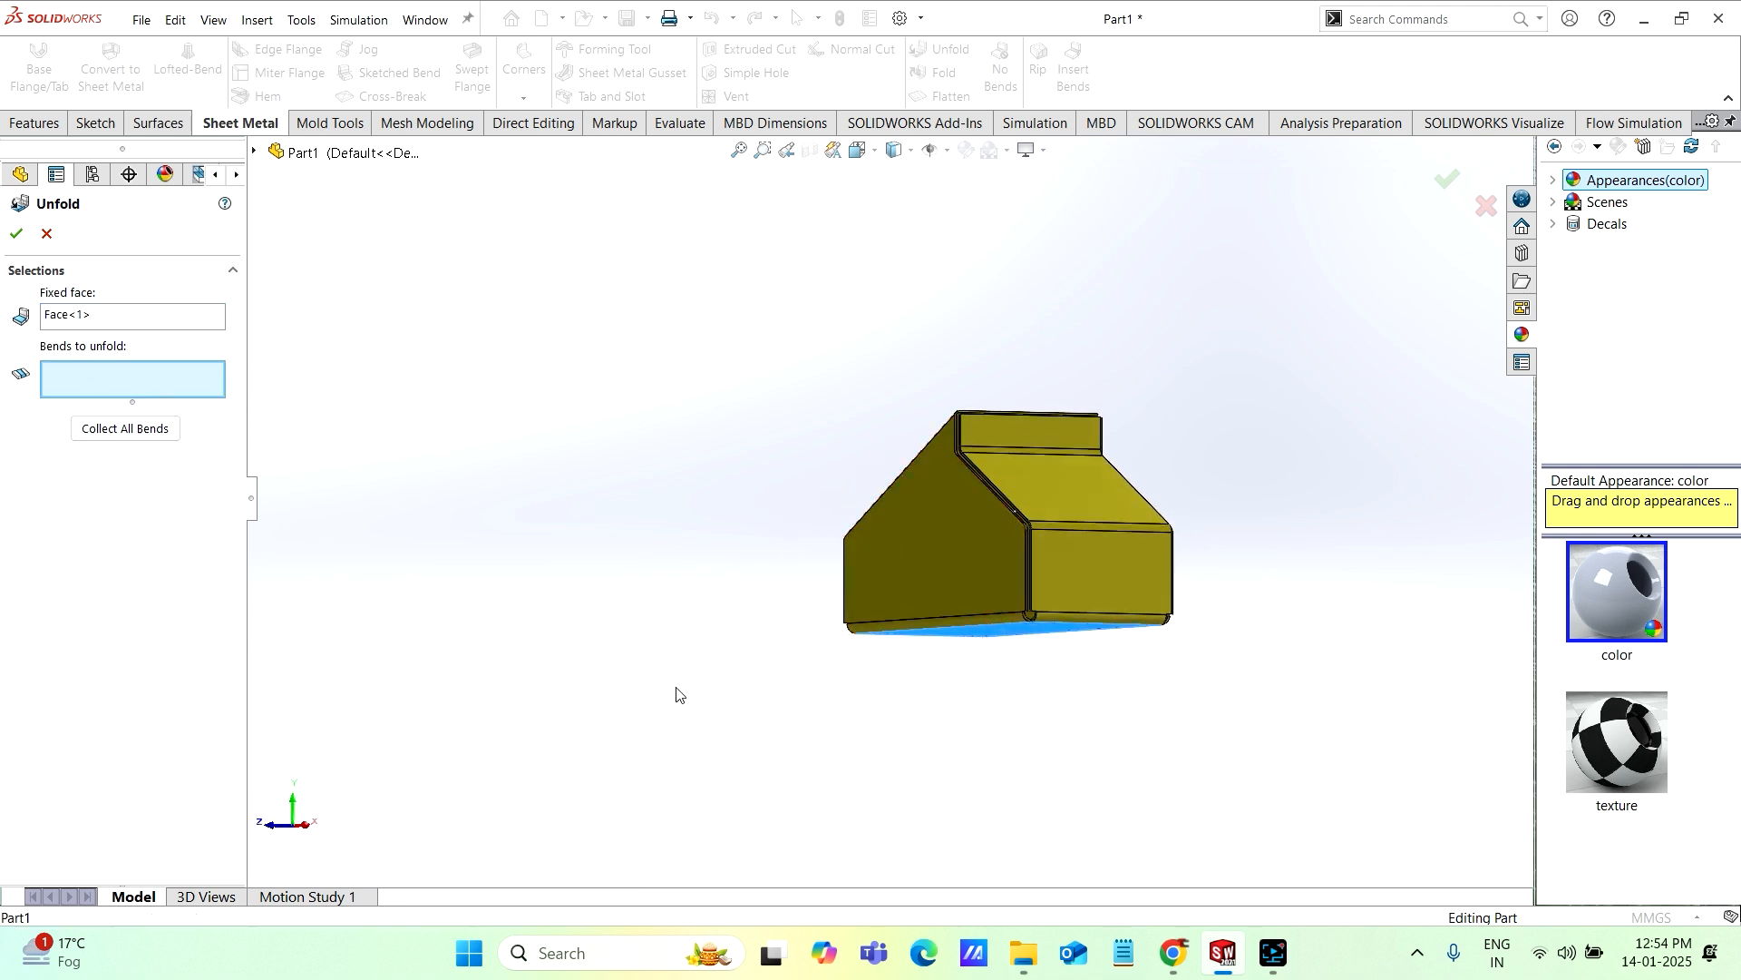
middle_drag(676, 695, 1103, 606)
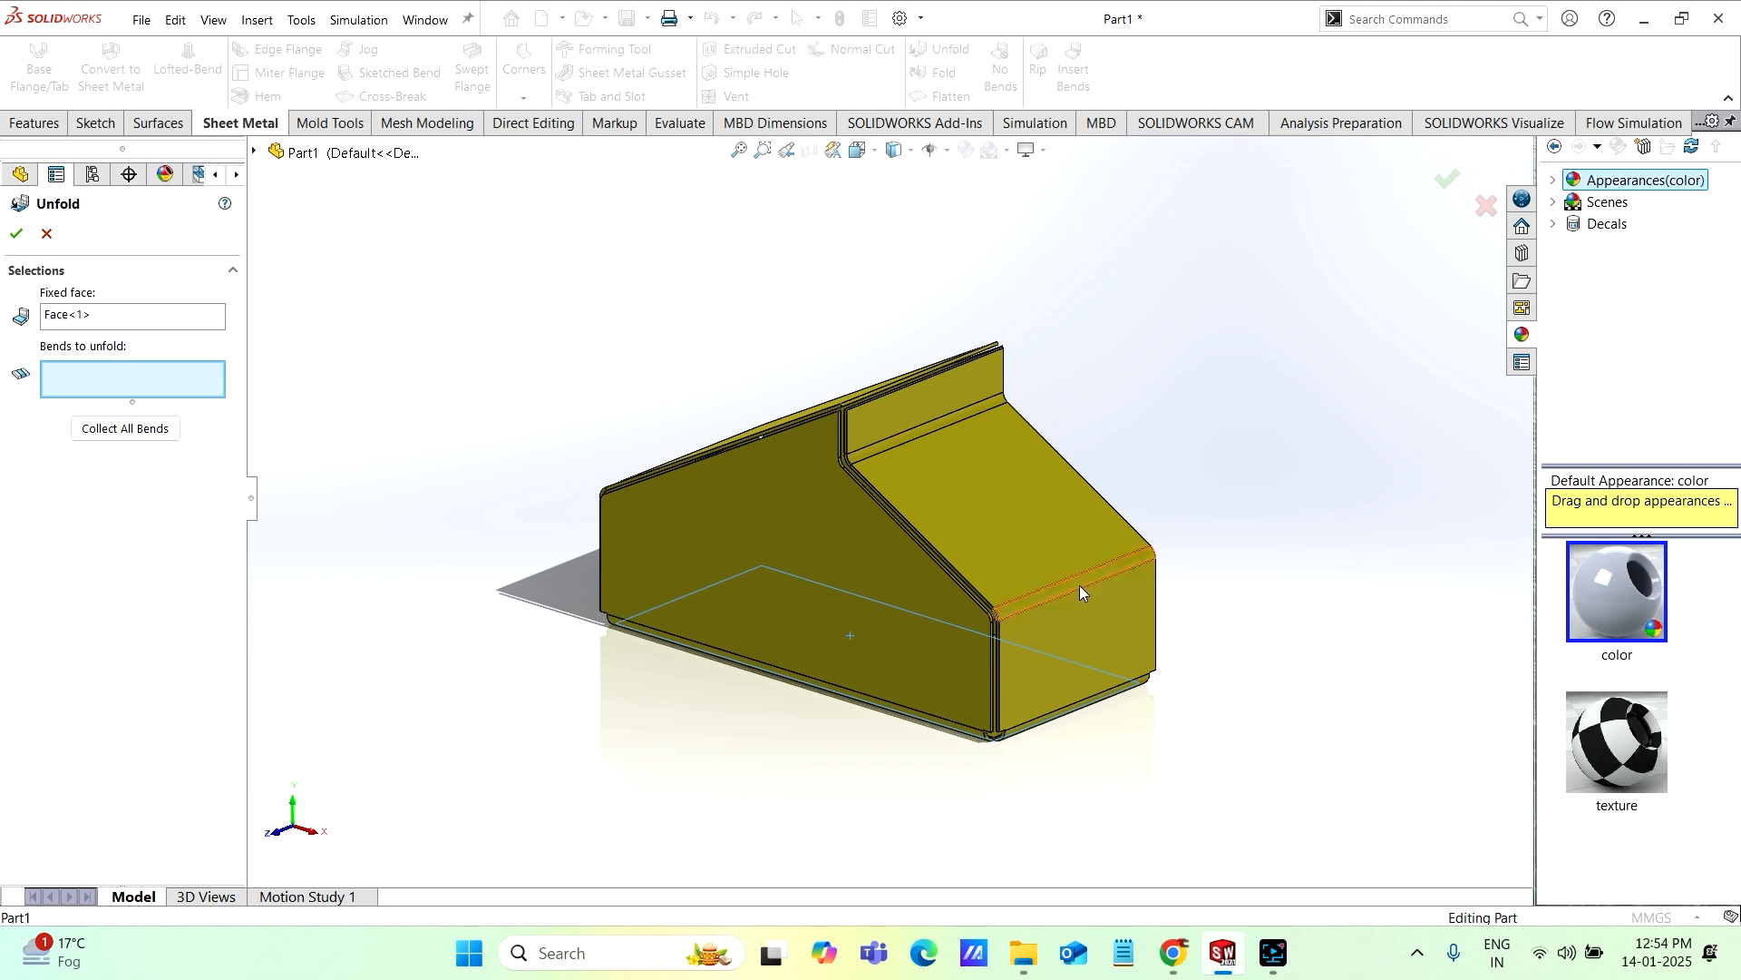
click(1079, 585)
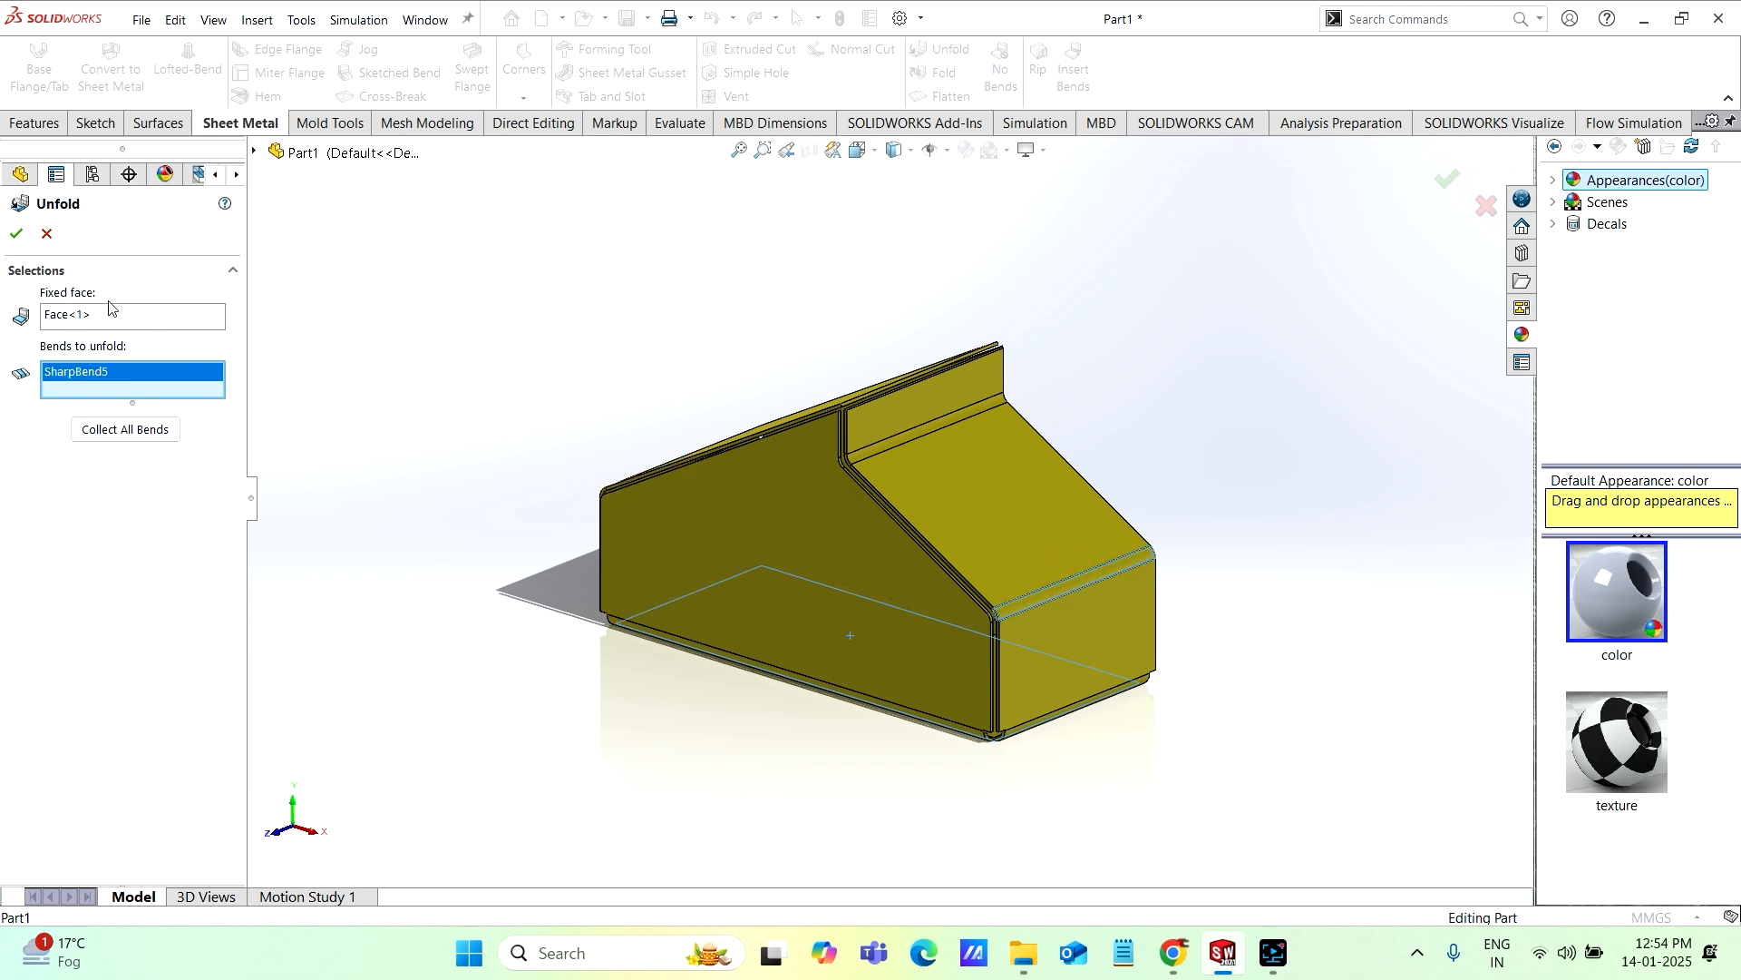
click(16, 235)
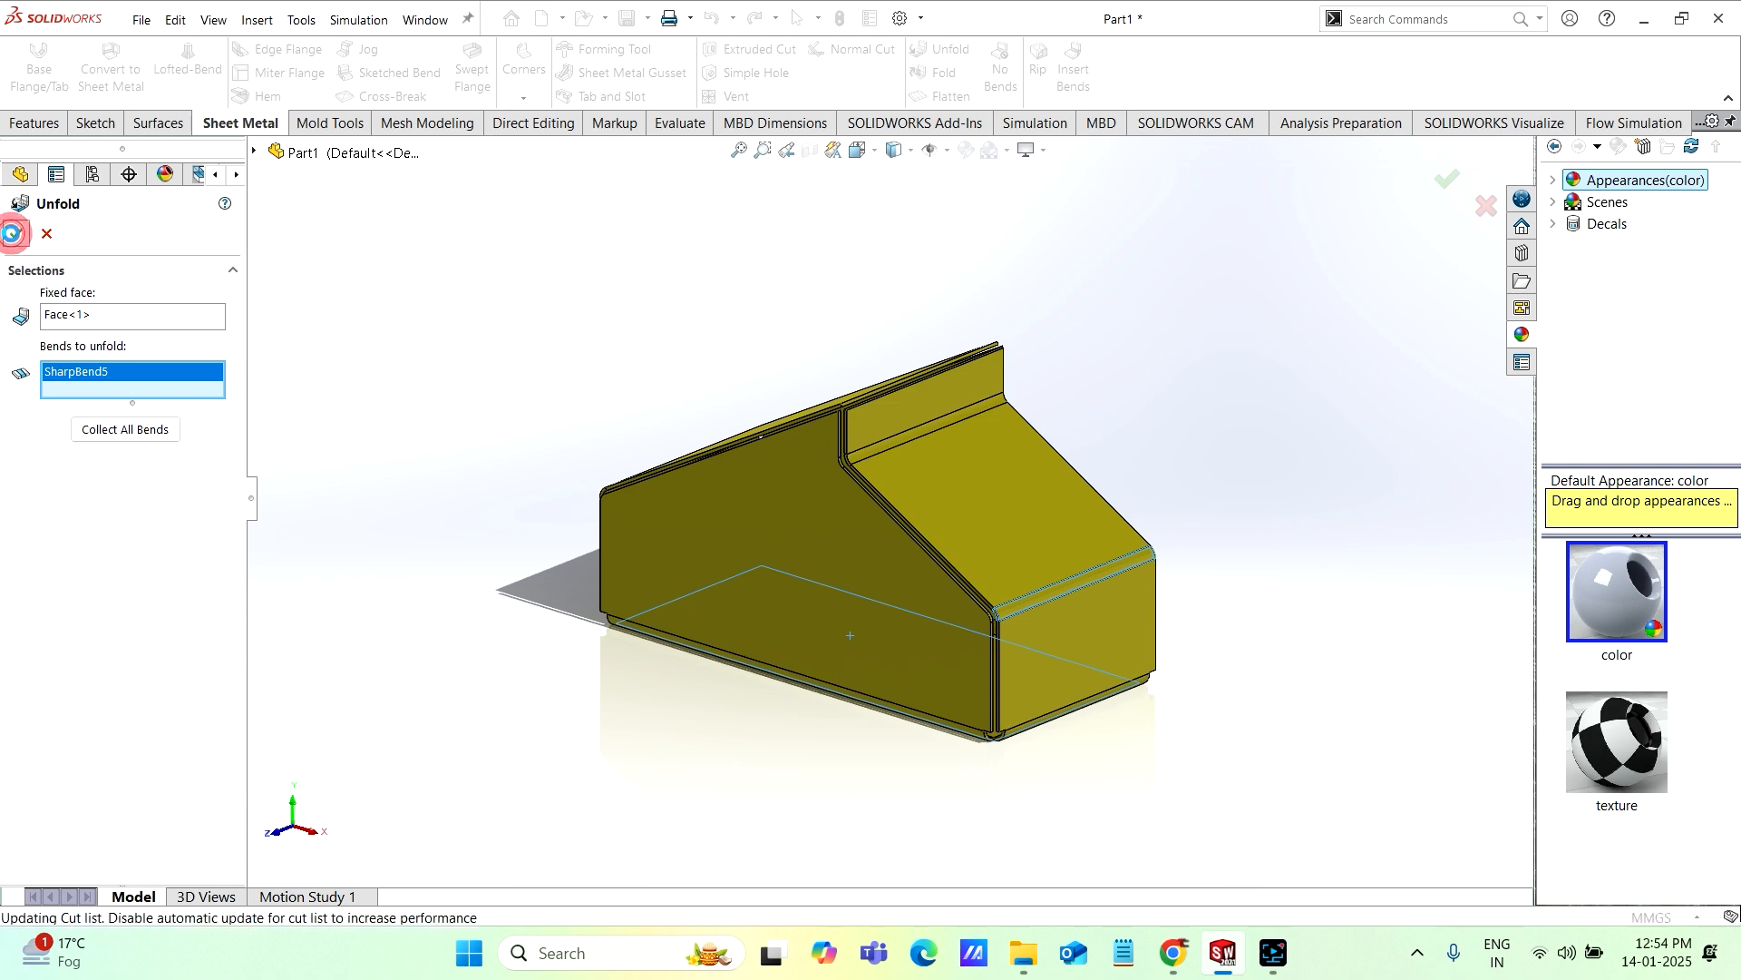
Step: Examine the partly unfolded body from several angles, including the raised end panel and the exposed interior
scroll(1134, 510, down, 2)
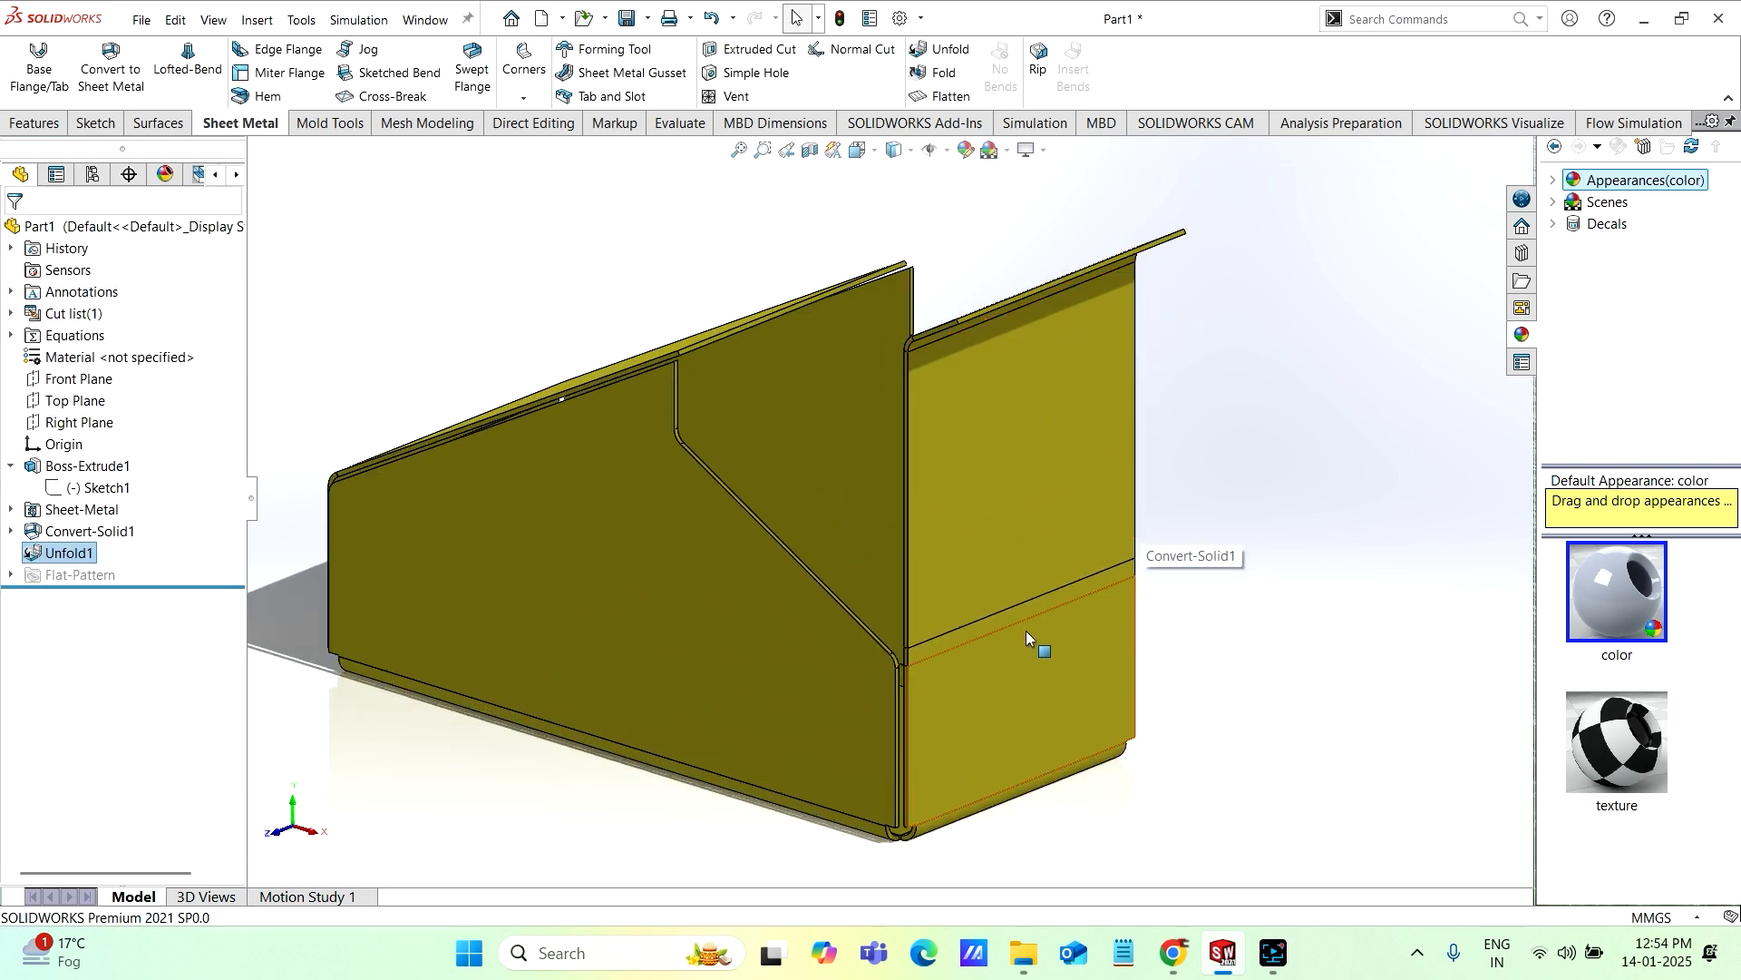
middle_drag(1011, 645, 985, 543)
scroll(1085, 443, up, 3)
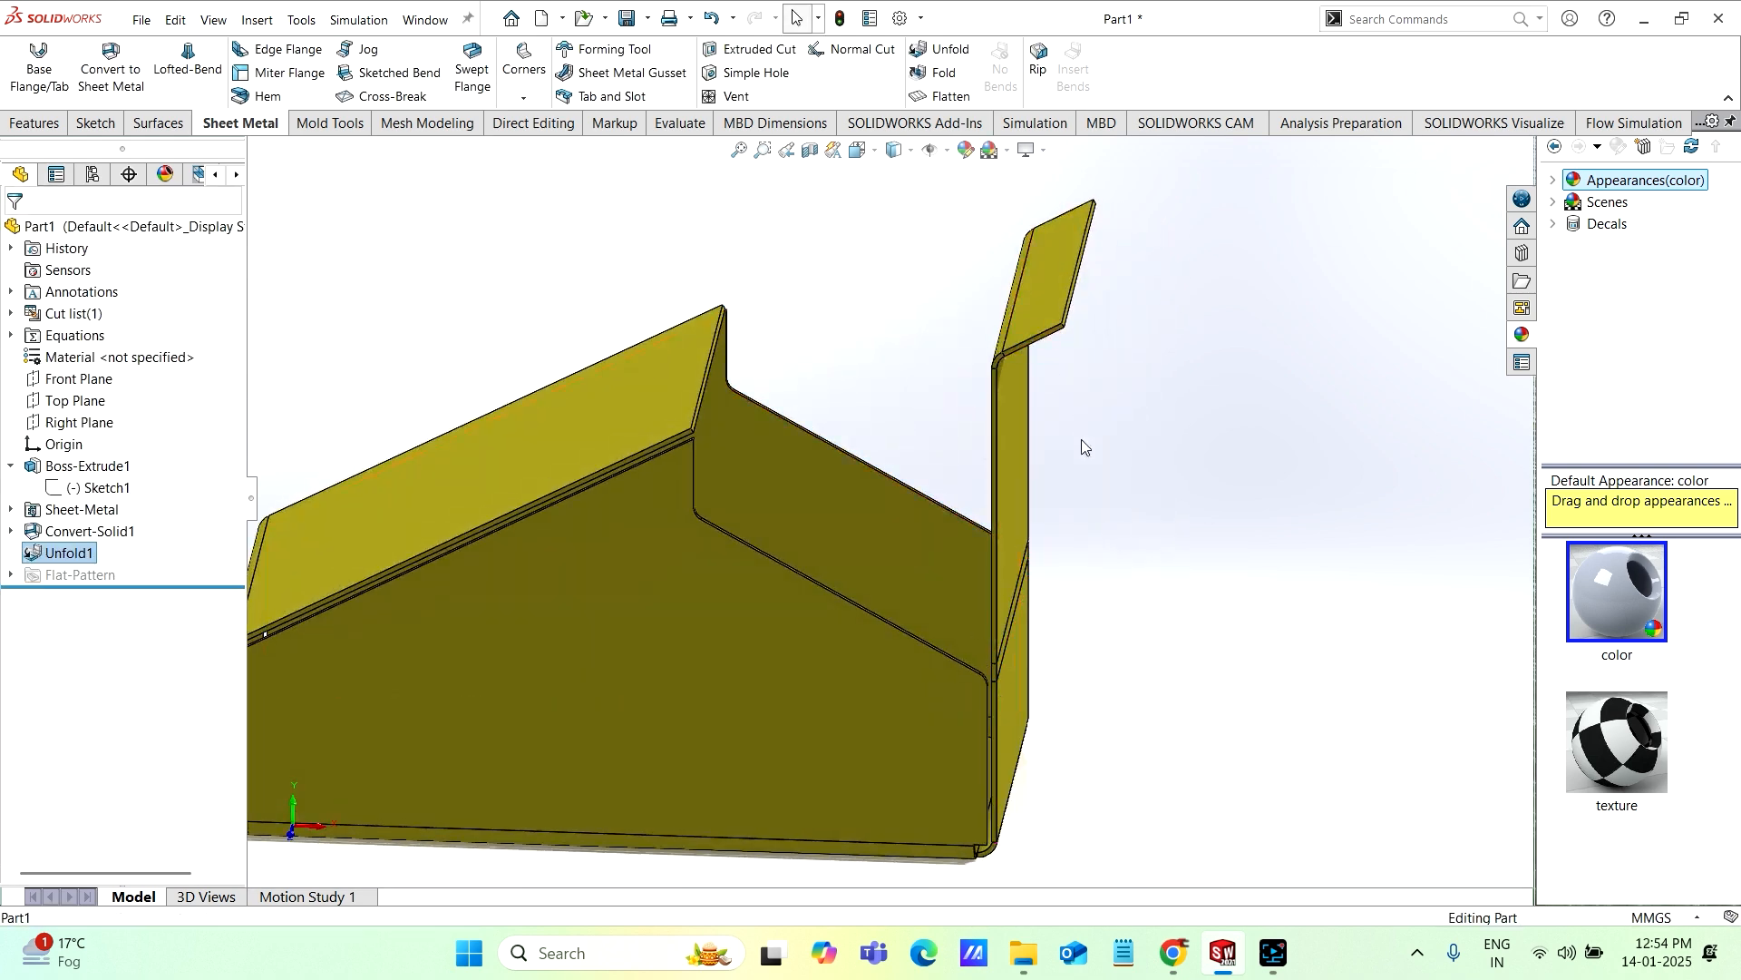
middle_drag(1084, 444, 1034, 530)
middle_drag(851, 476, 650, 584)
scroll(673, 579, down, 1)
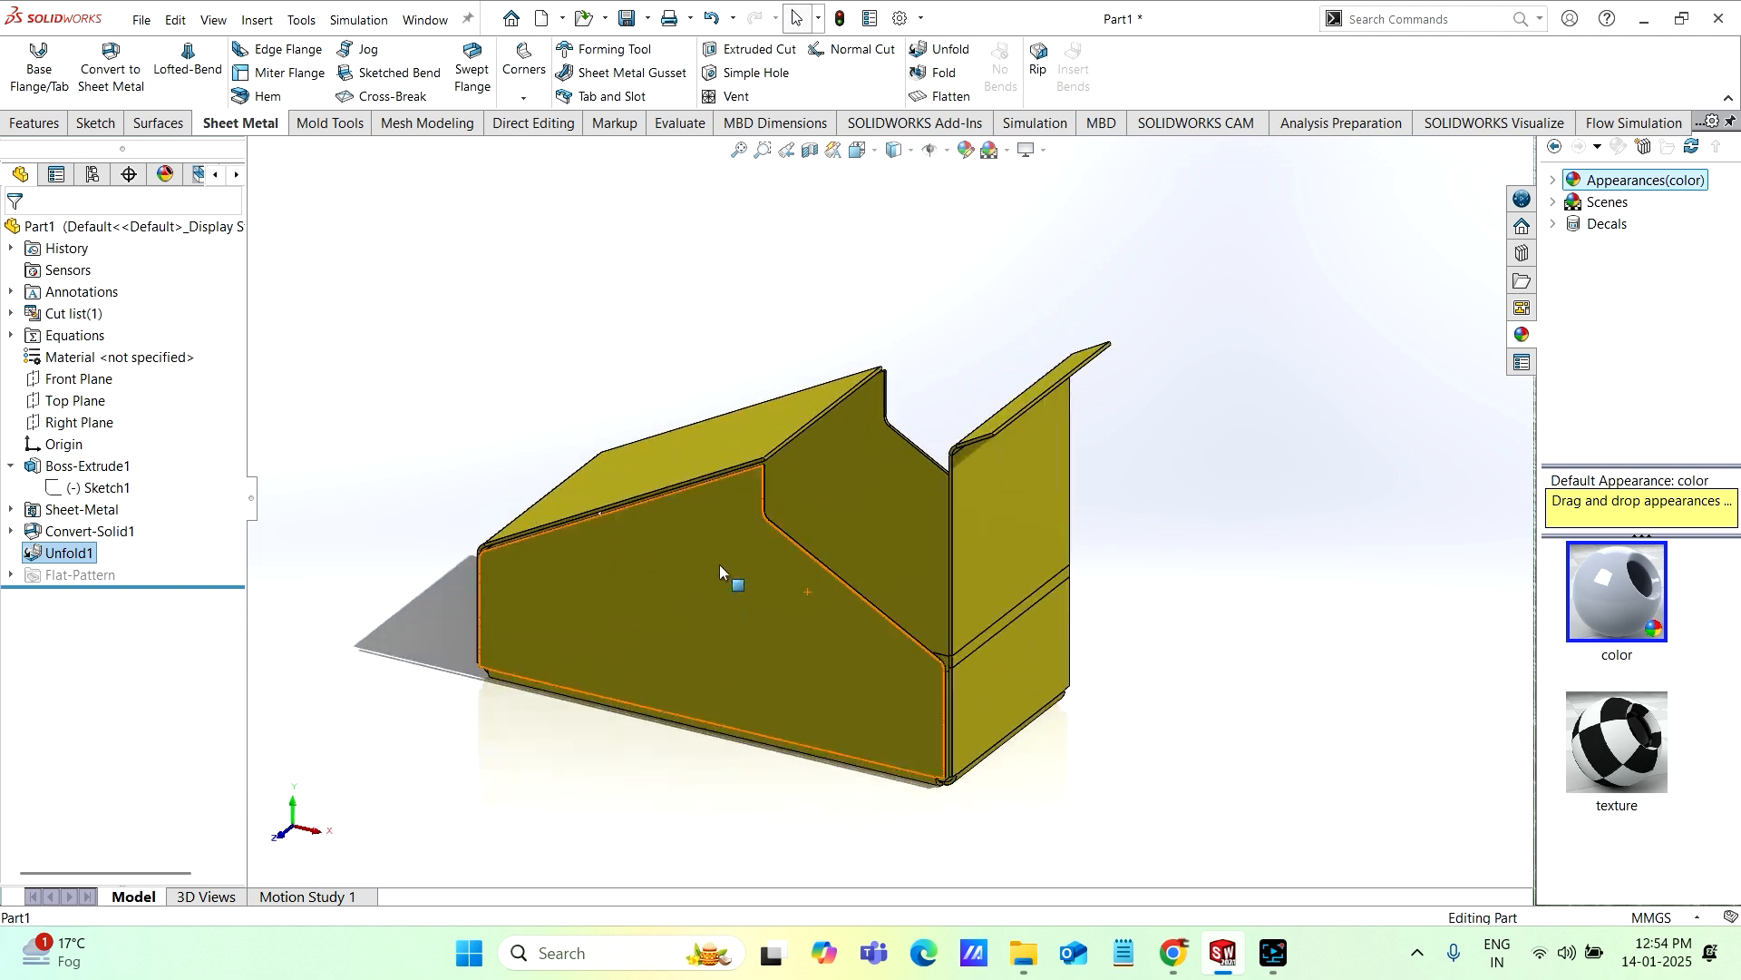
scroll(720, 564, up, 1)
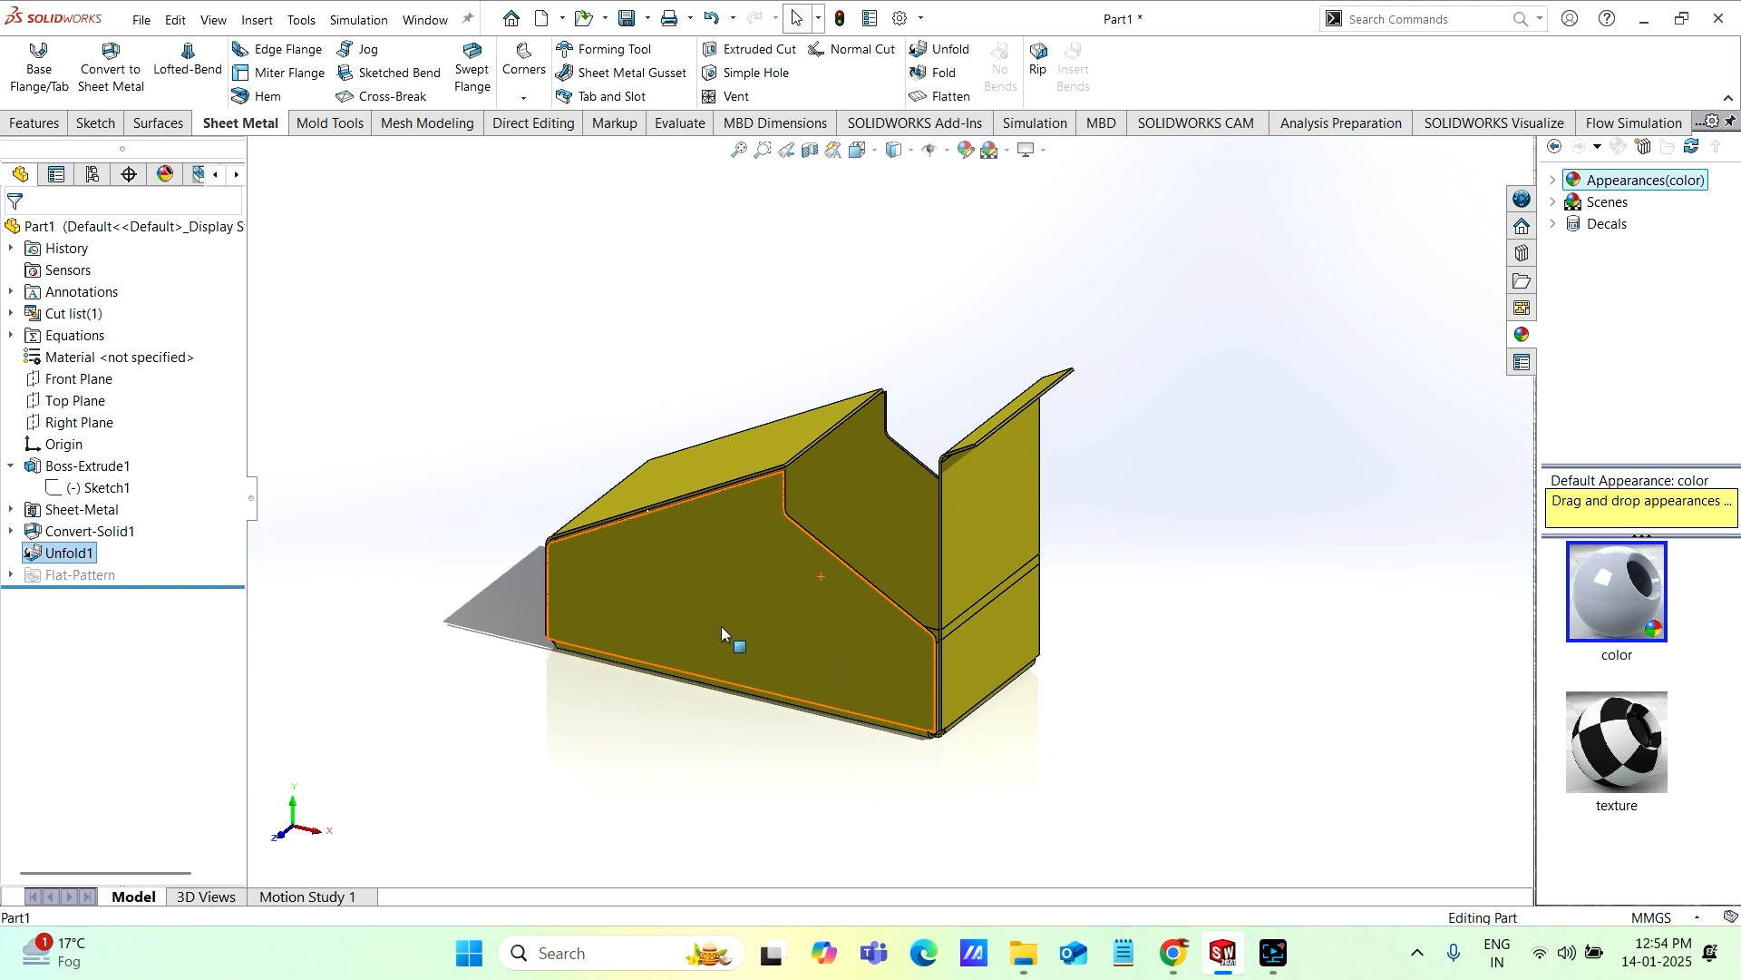
mouse_move(711, 615)
middle_down()
mouse_move(844, 611)
mouse_move(715, 629)
middle_up()
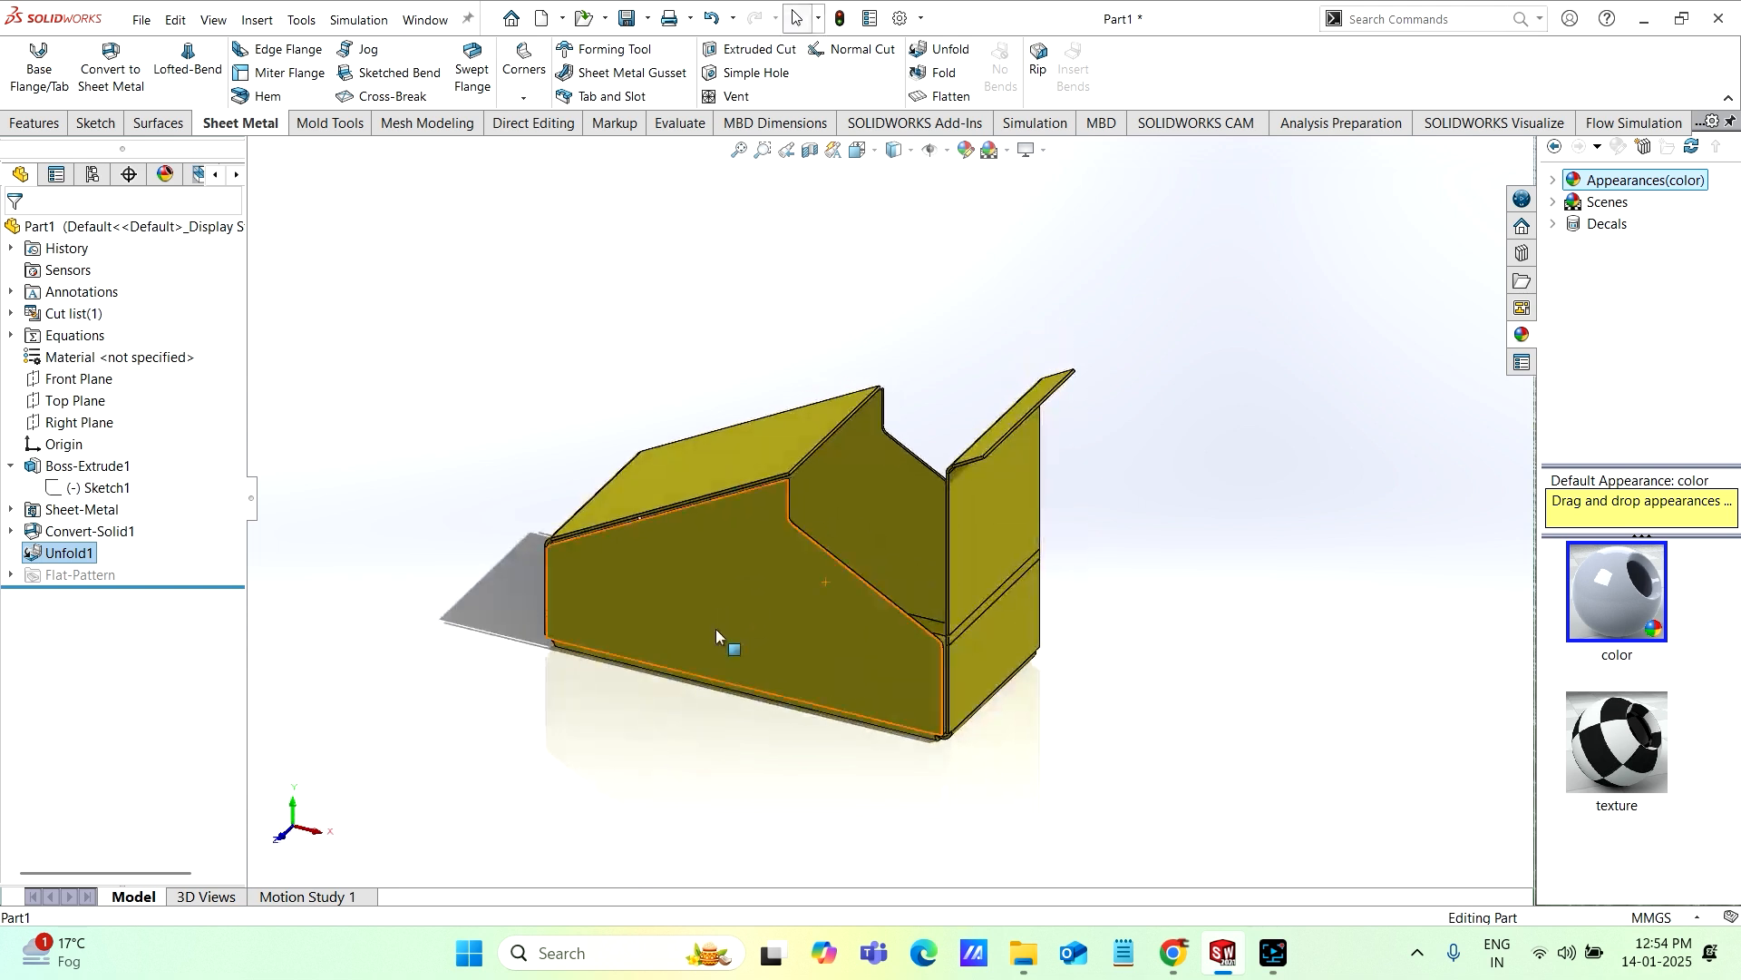
scroll(1036, 512, down, 2)
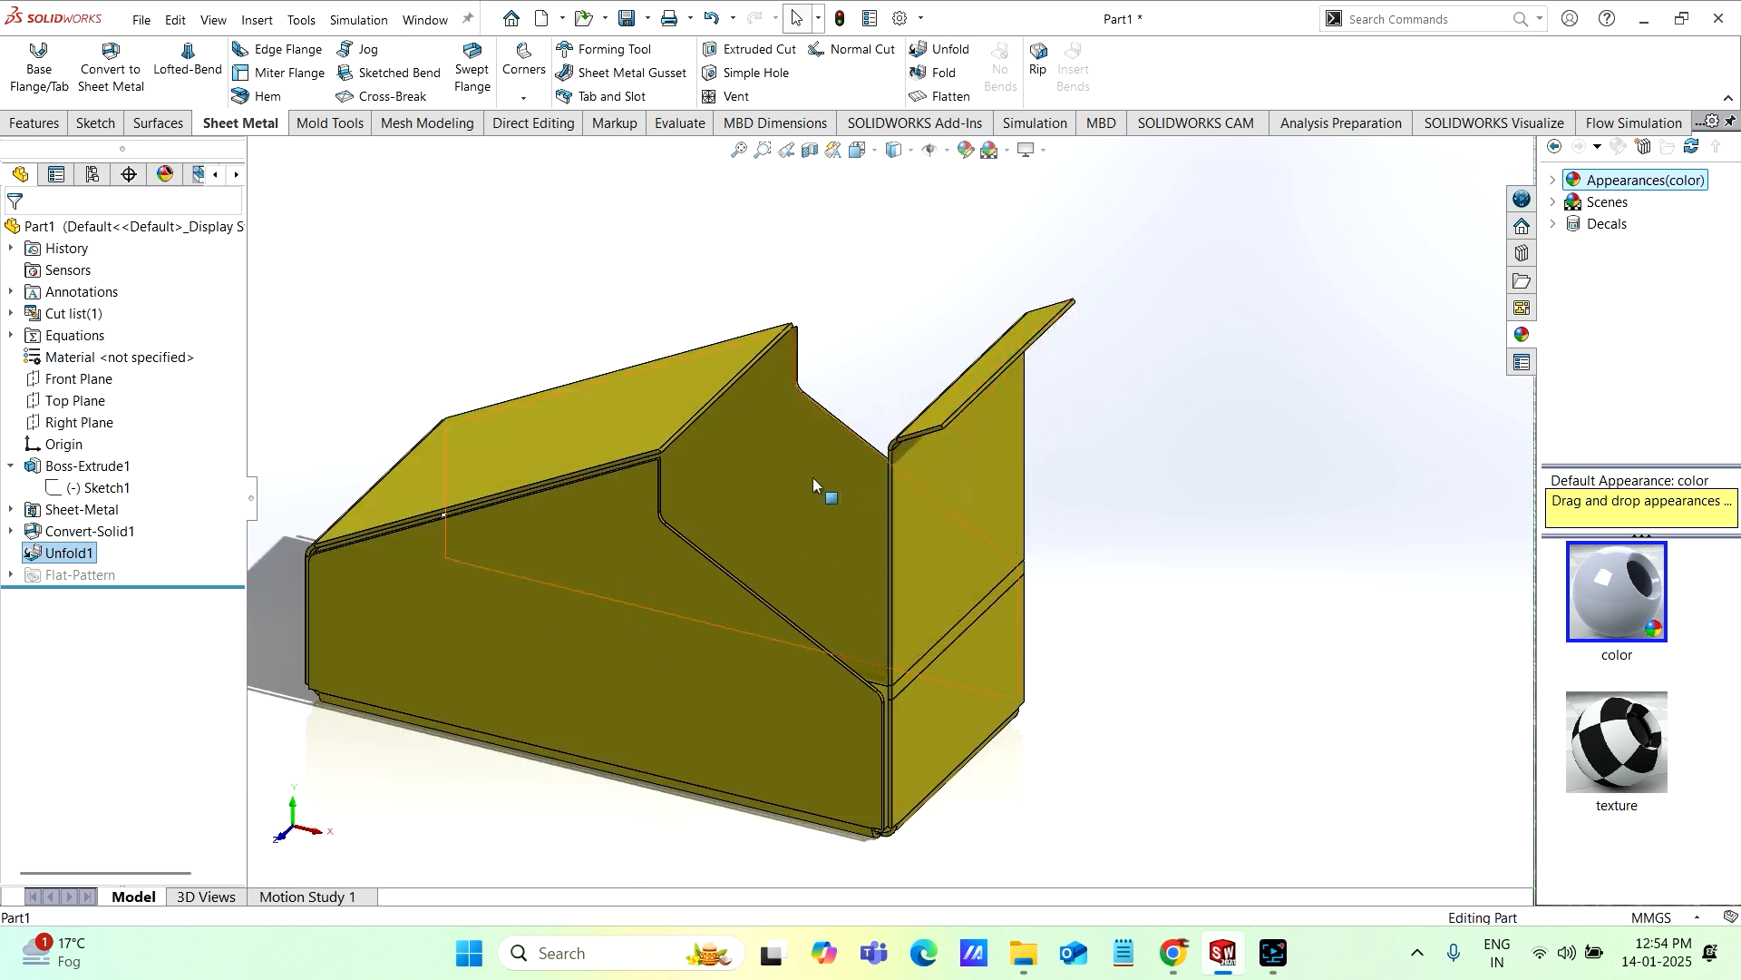
middle_drag(763, 501, 803, 504)
scroll(668, 349, down, 2)
scroll(669, 349, up, 2)
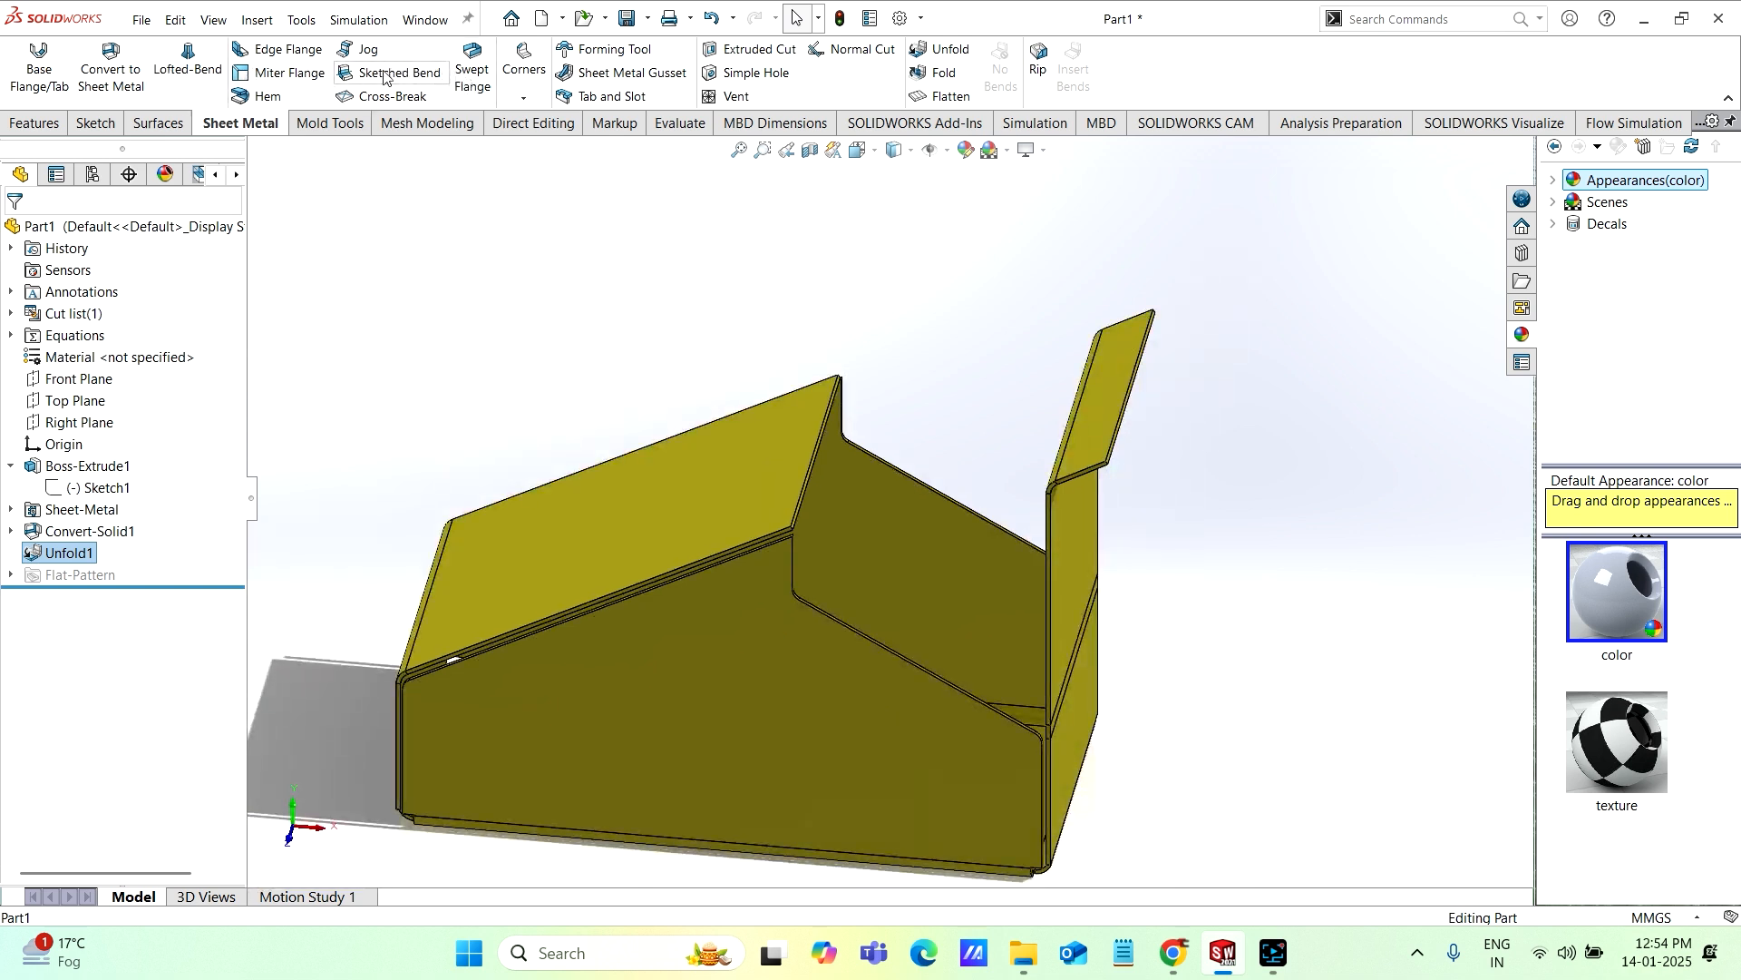
scroll(652, 477, up, 1)
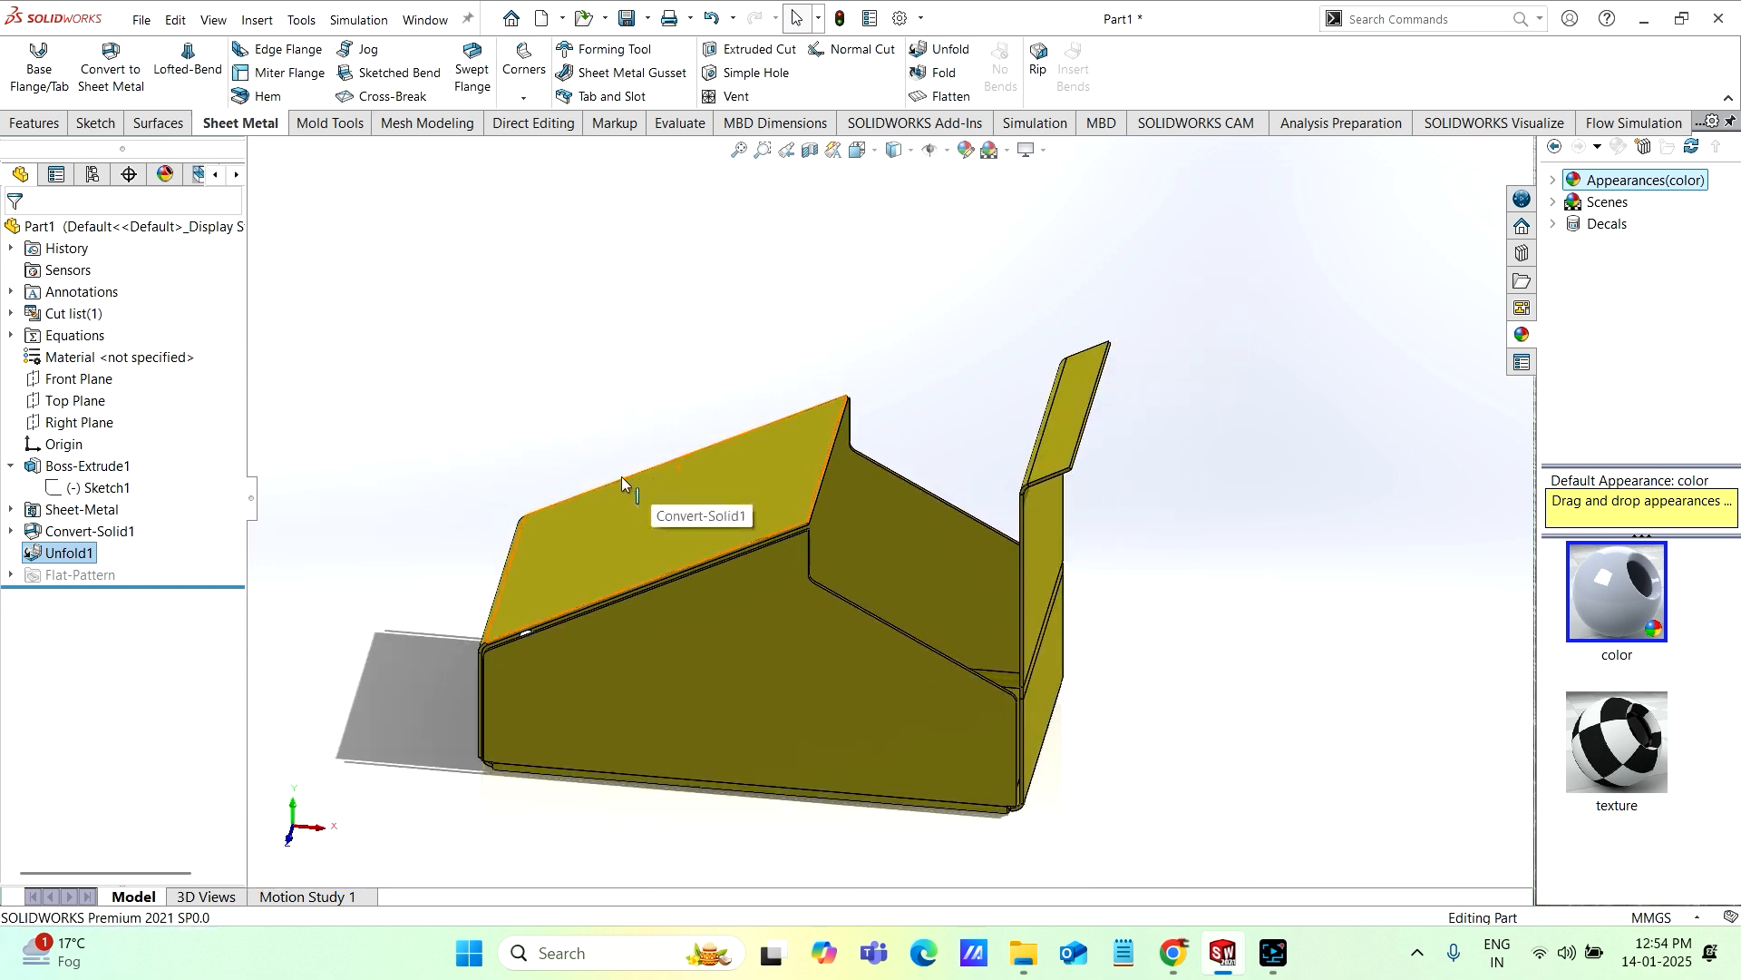
middle_drag(715, 574, 787, 566)
scroll(785, 573, down, 1)
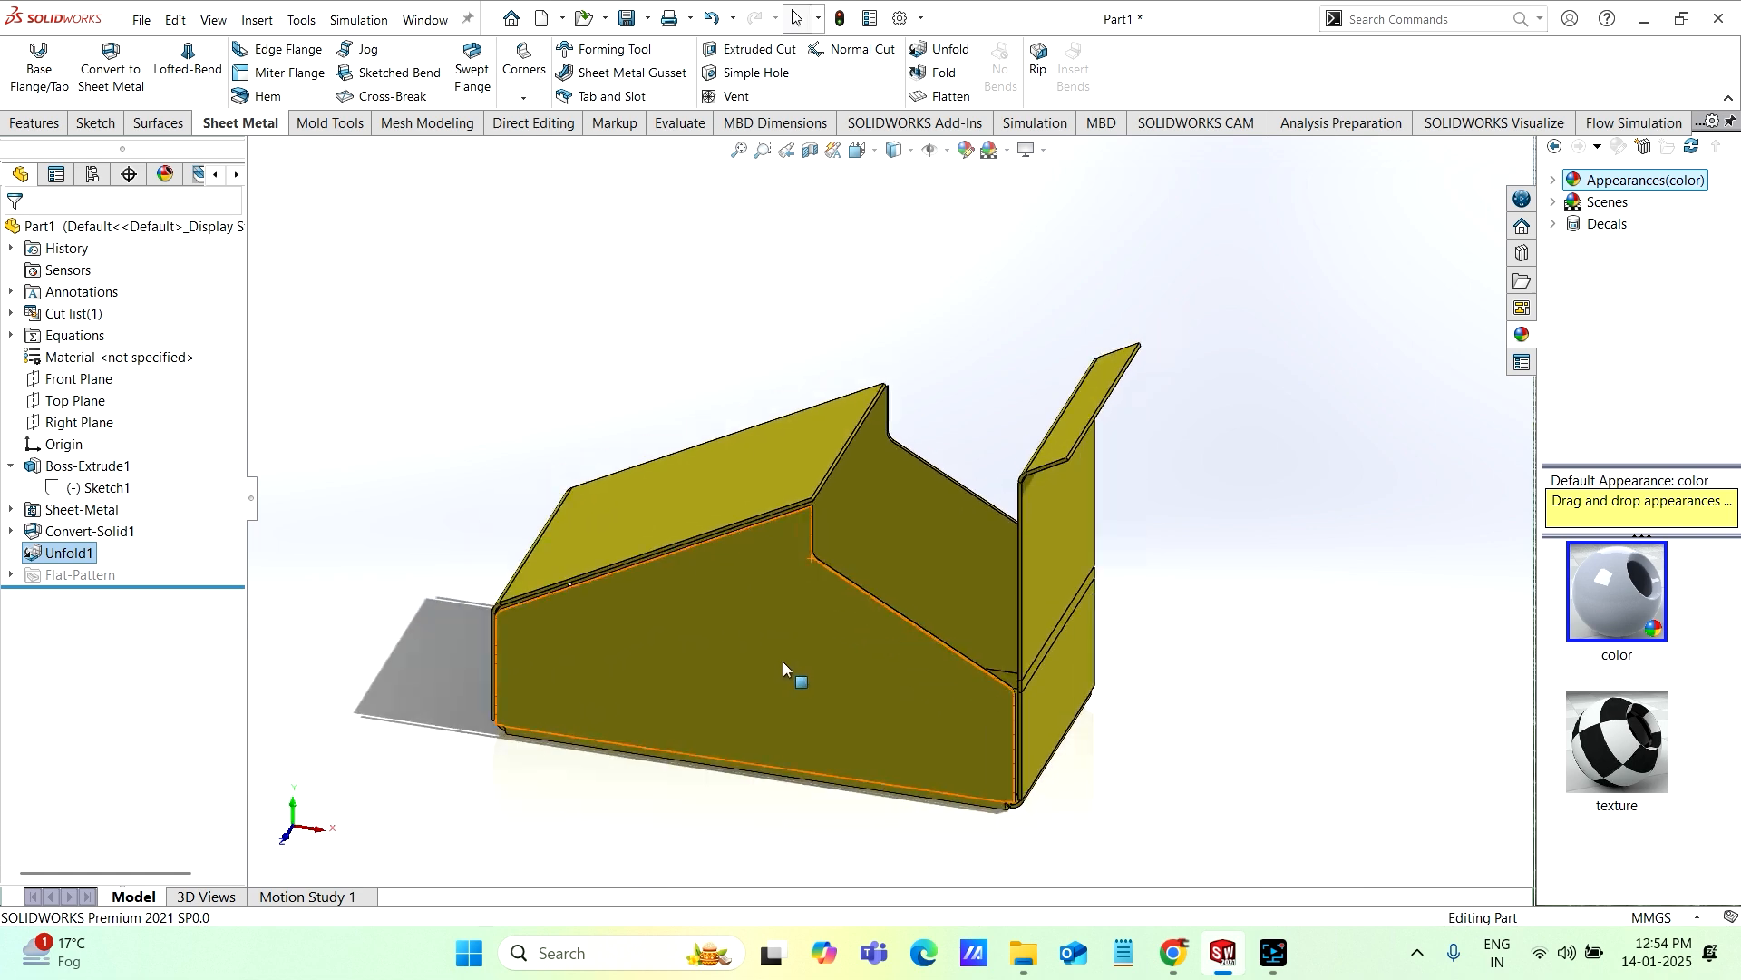
scroll(782, 661, down, 2)
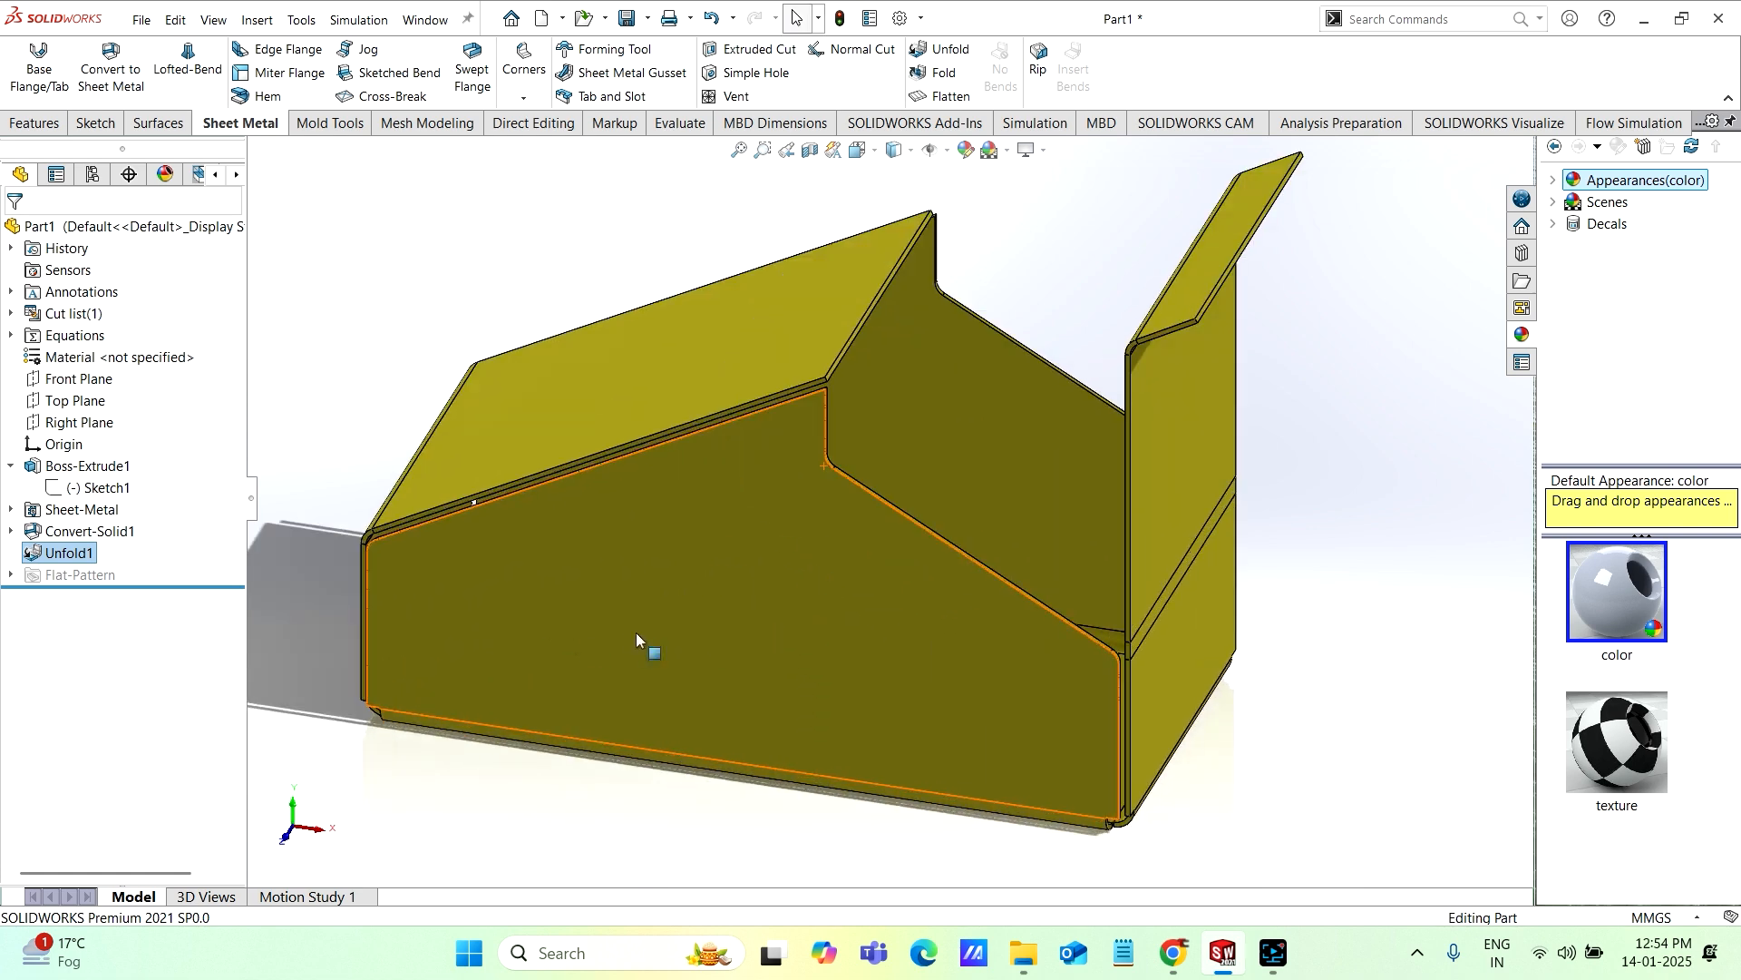
middle_drag(813, 595, 767, 603)
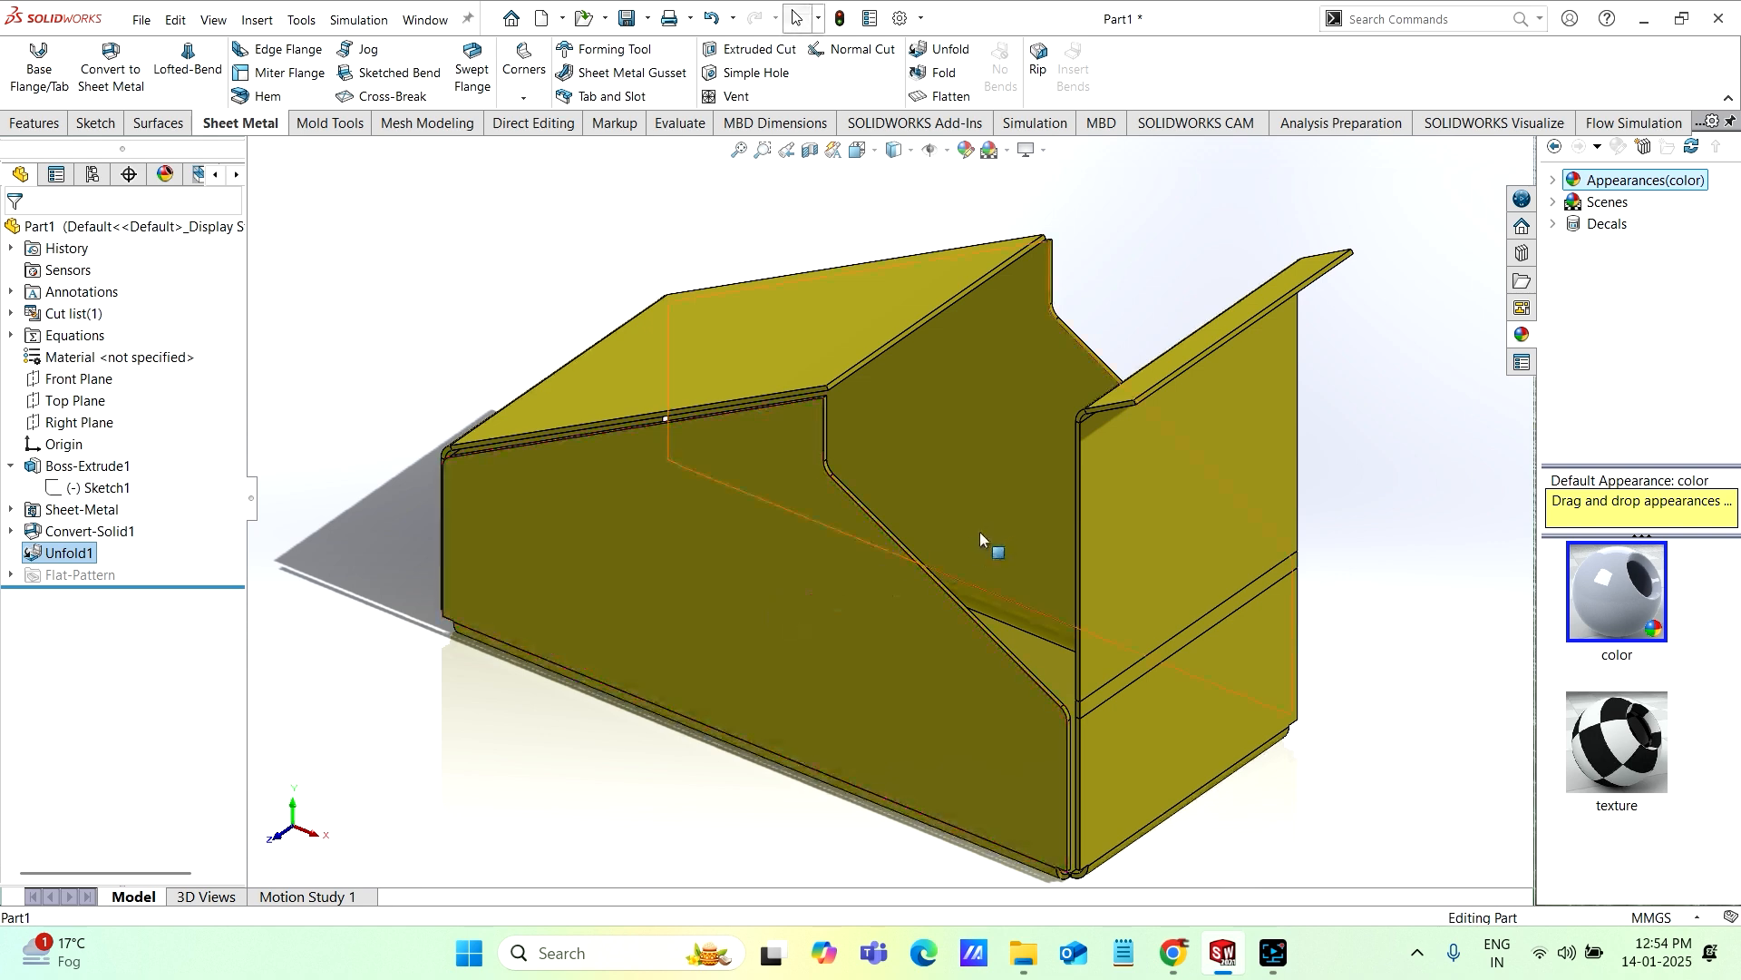
scroll(1016, 480, up, 3)
middle_drag(1057, 428, 720, 442)
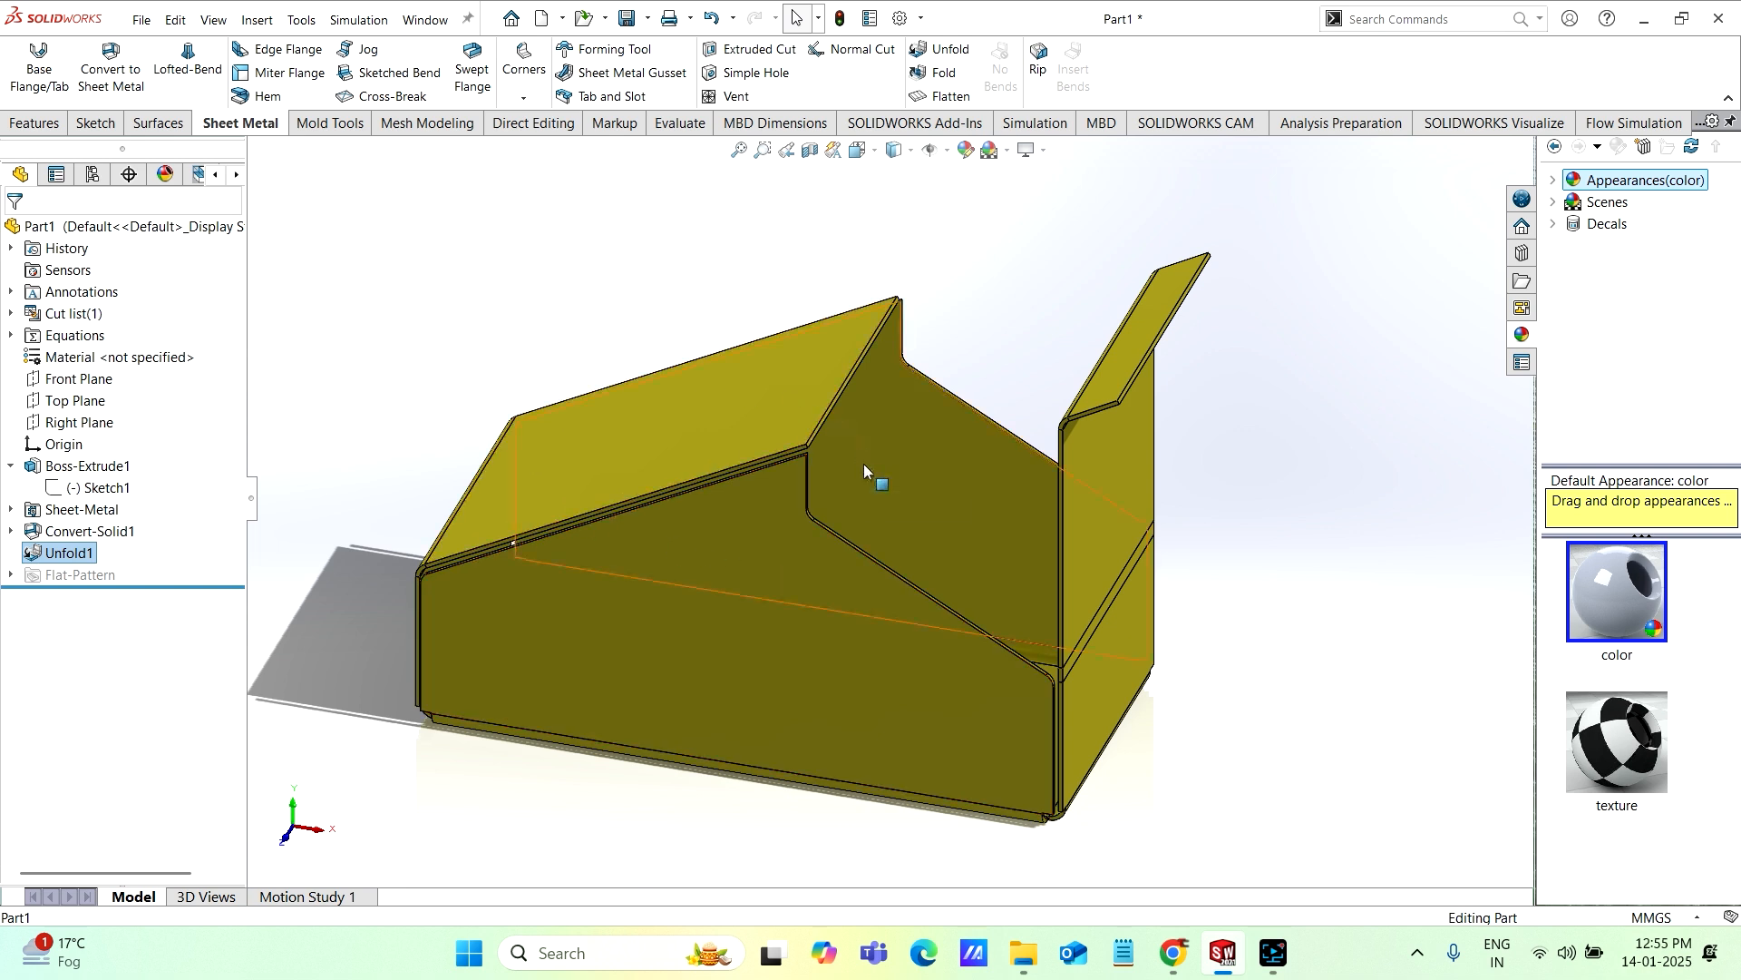
scroll(775, 560, down, 1)
middle_drag(775, 549, 727, 551)
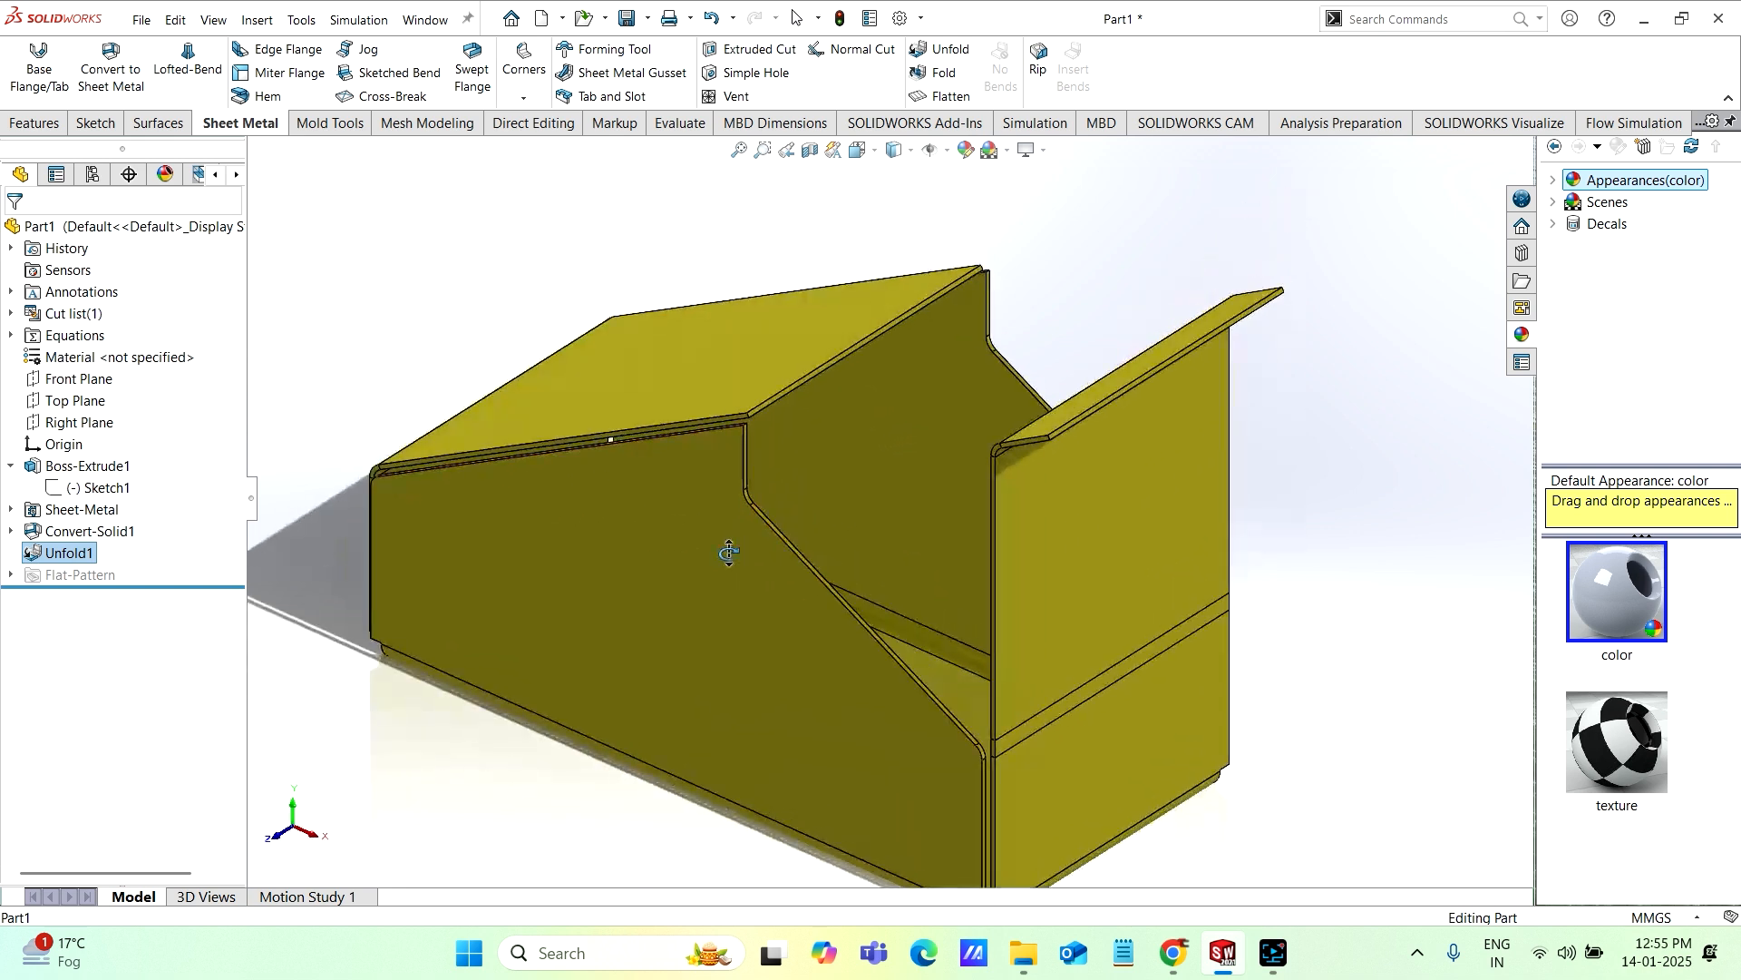